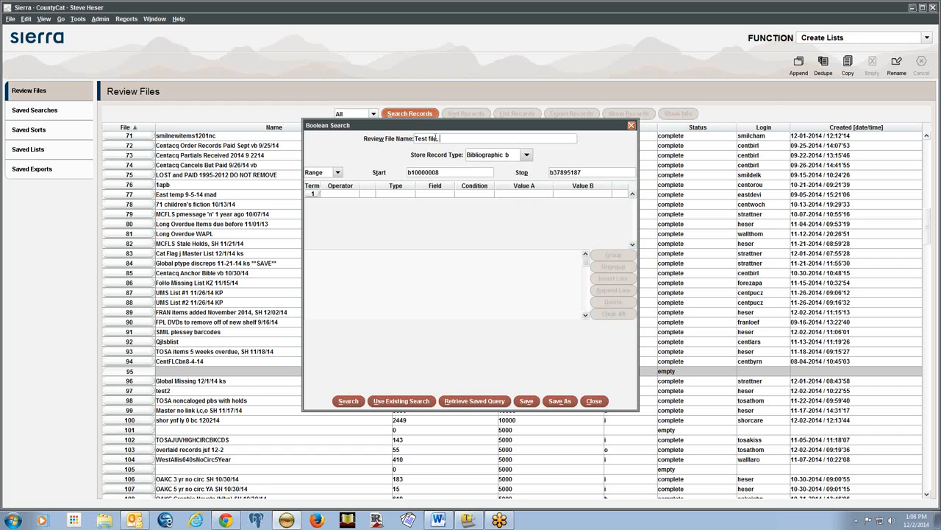
Append 'SH 12/02/14' so the review file name reads 'Test file, SH 12/02/14'
text(SH 12/02/14)
click(337, 174)
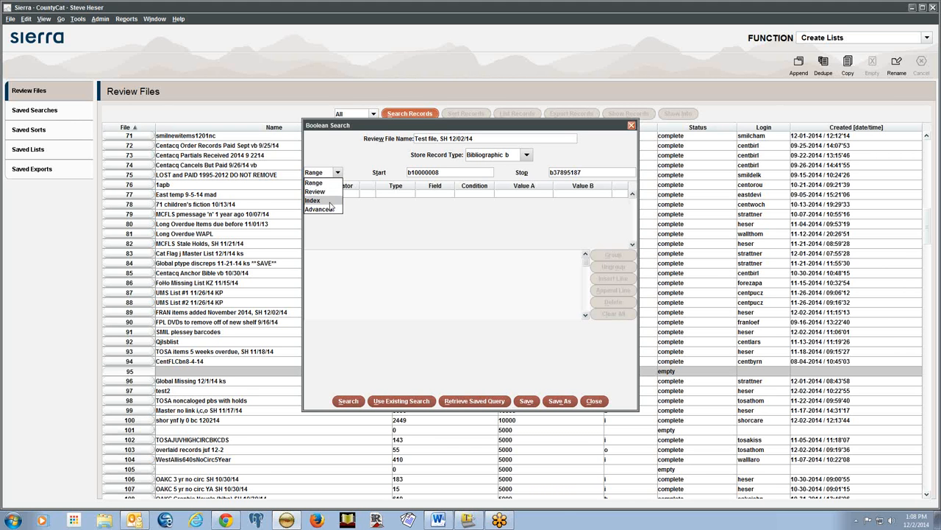
Switch the search to index mode and browse the index list, keeping CALL NO
click(330, 204)
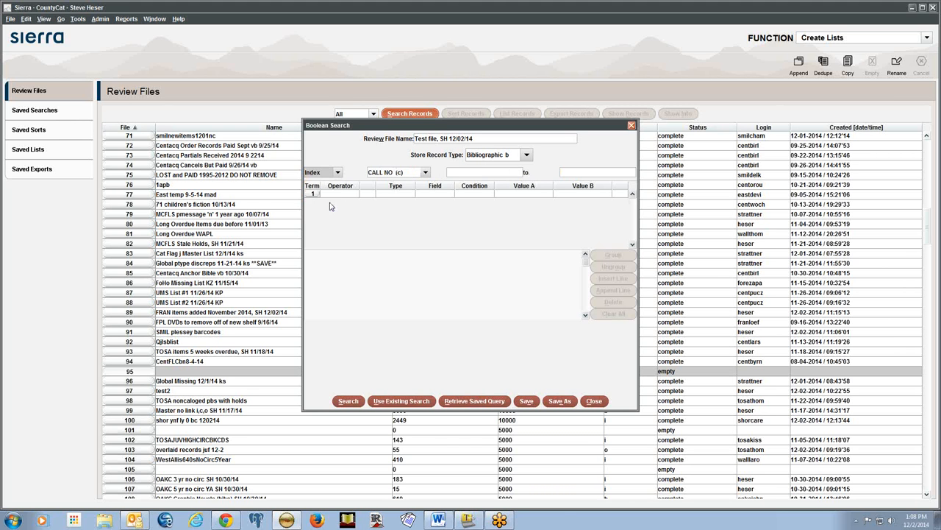
click(407, 174)
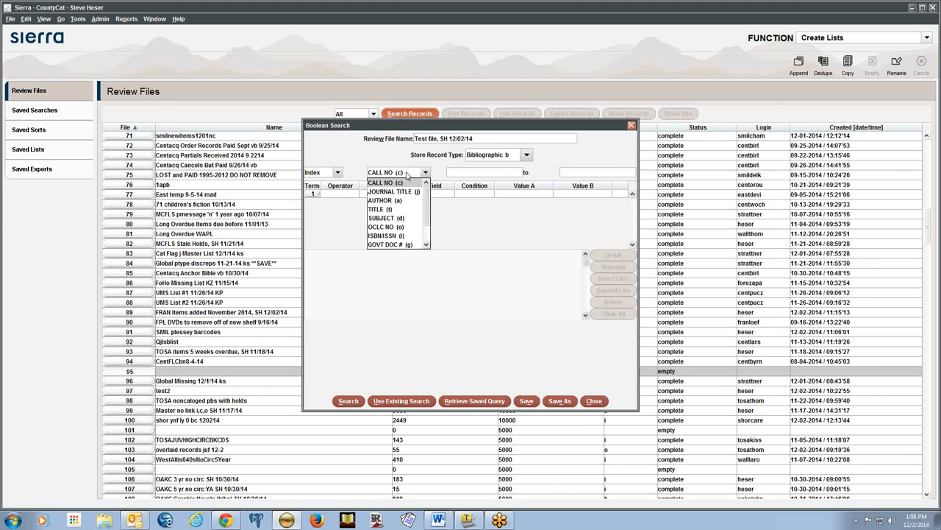
mouse_move(428, 201)
mouse_down()
mouse_move(427, 216)
mouse_move(425, 186)
mouse_up()
click(375, 158)
Store item records instead and browse the item indexes without changing them
click(522, 157)
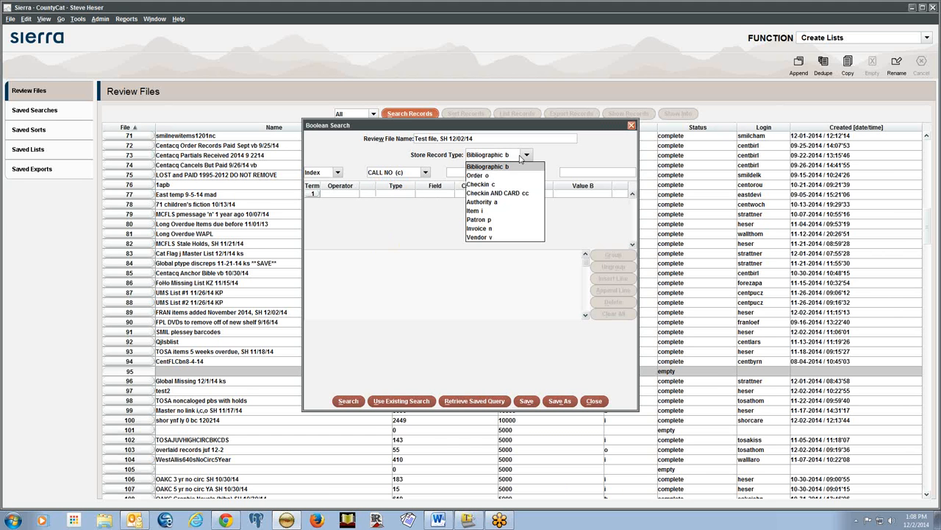
click(504, 214)
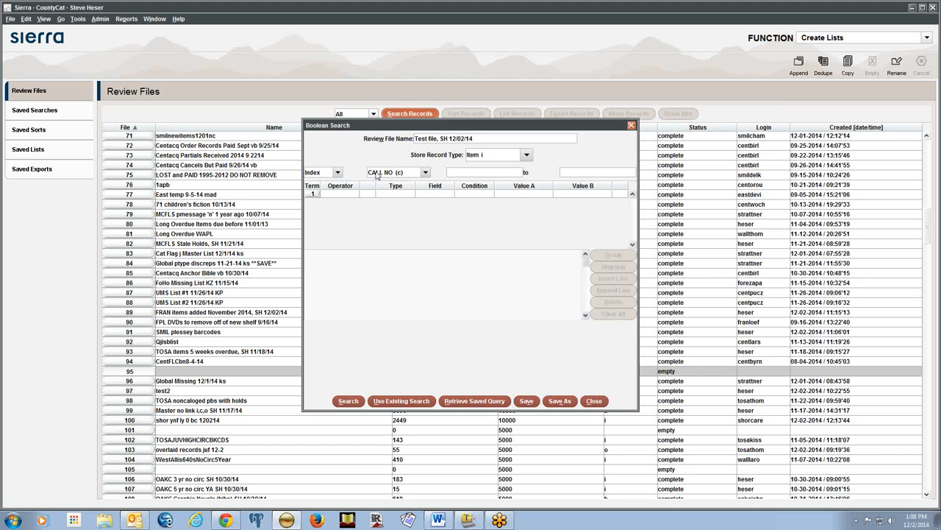
click(425, 173)
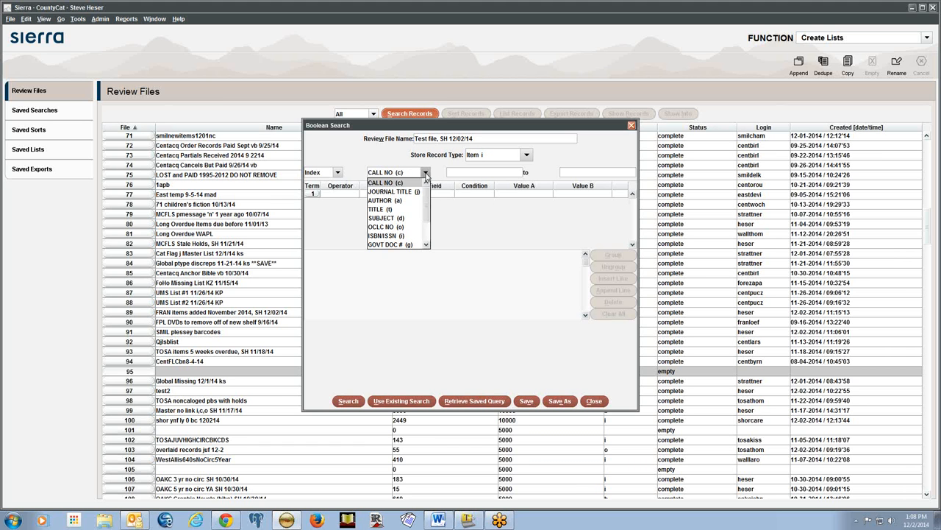
drag(428, 218, 429, 239)
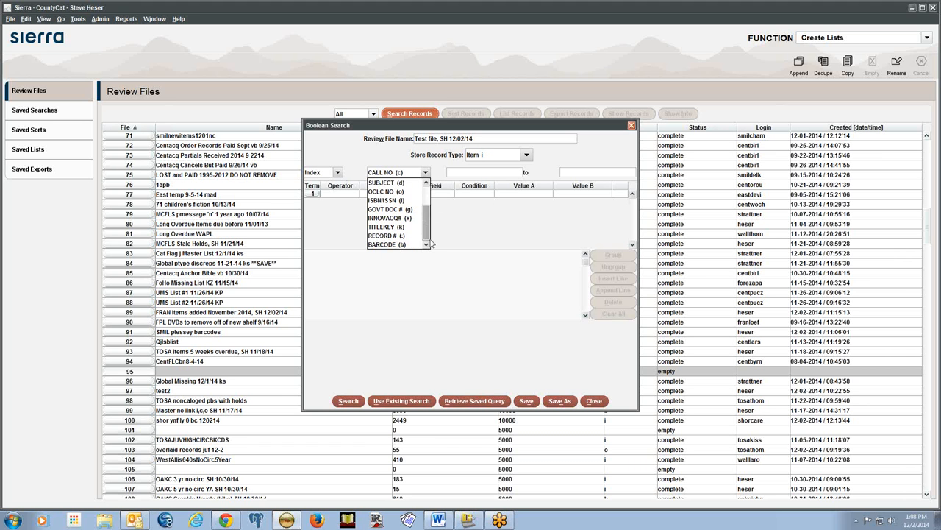
click(375, 155)
Try review-file mode, storing item records and then patron records
click(321, 173)
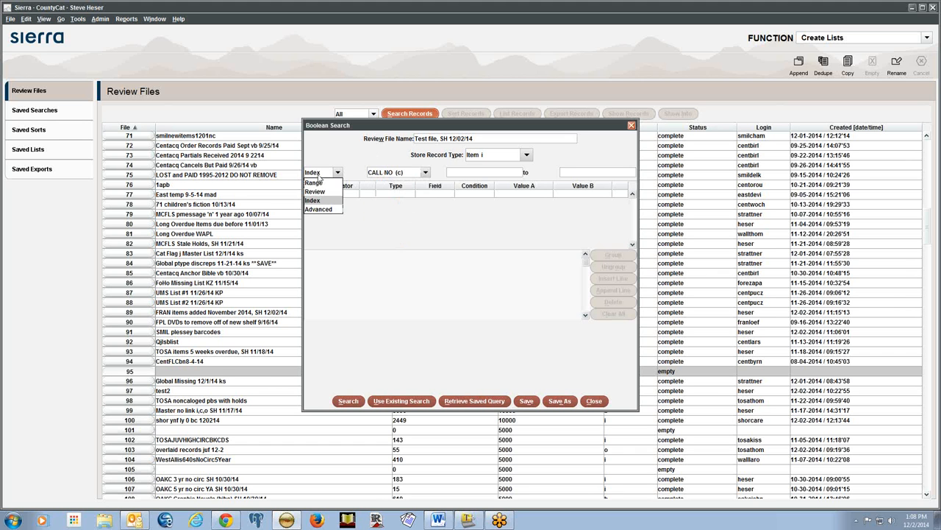
click(328, 192)
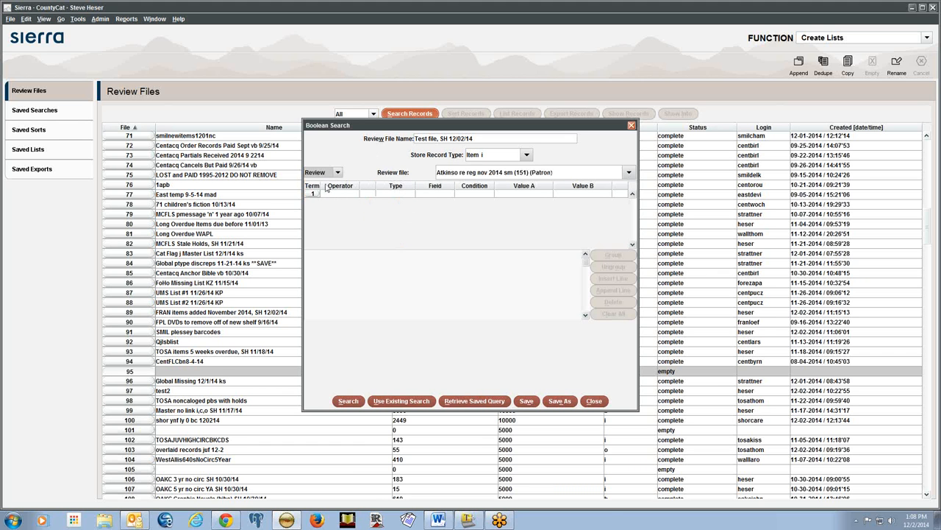
click(479, 157)
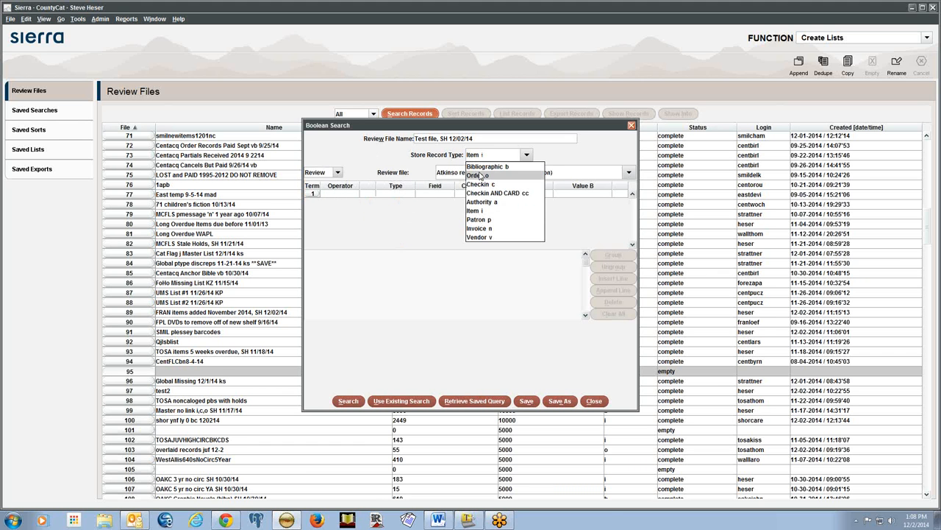
click(490, 211)
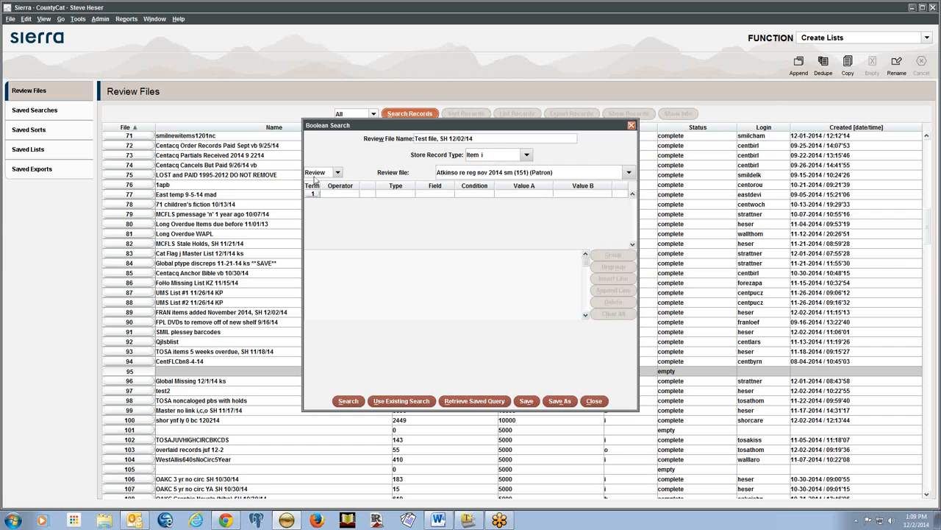
click(478, 156)
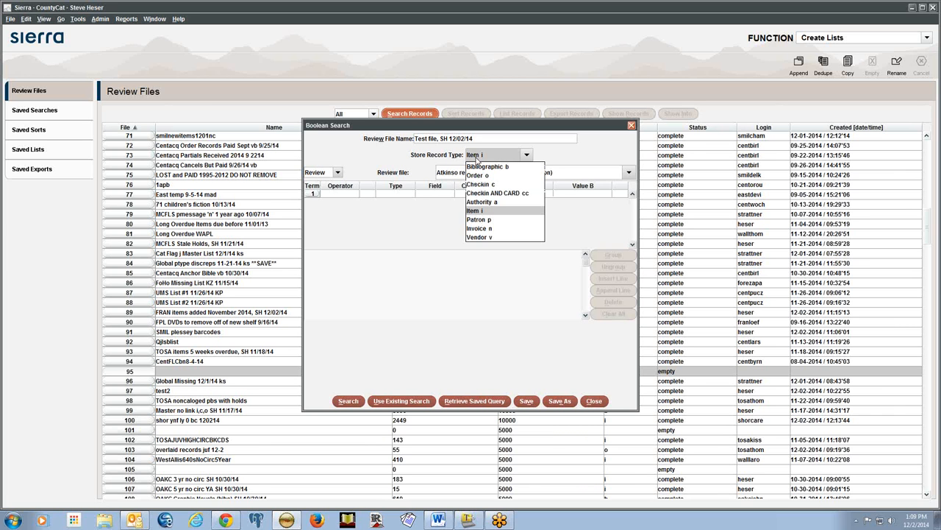
click(496, 220)
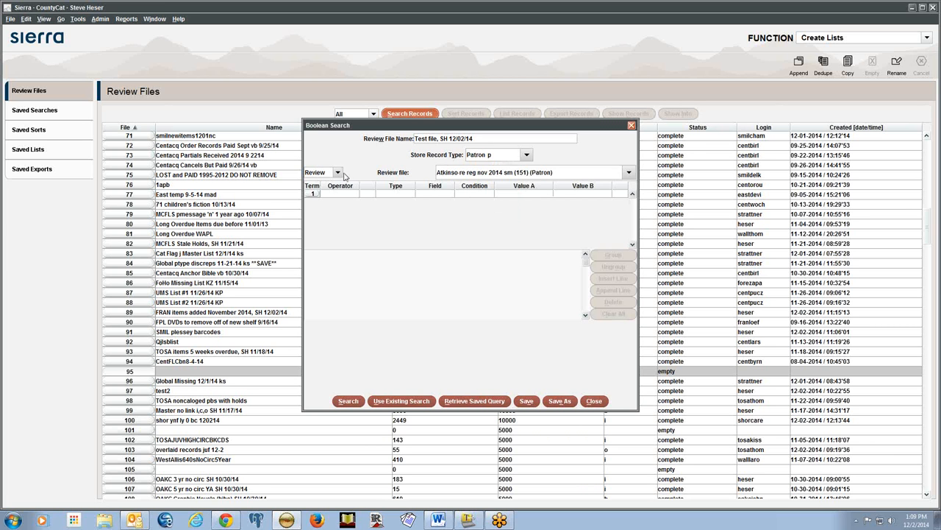
View patron indexes in index mode, then revert to storing bibliographic records
click(338, 173)
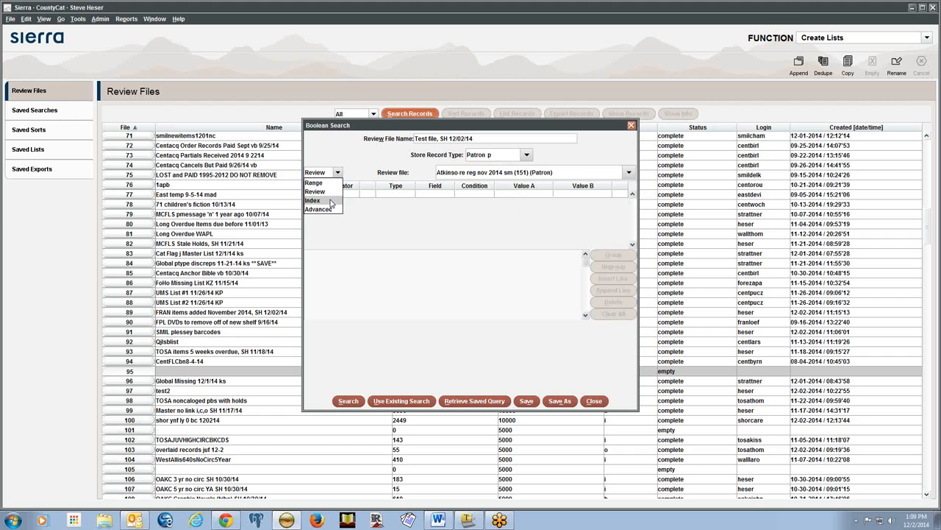
click(331, 202)
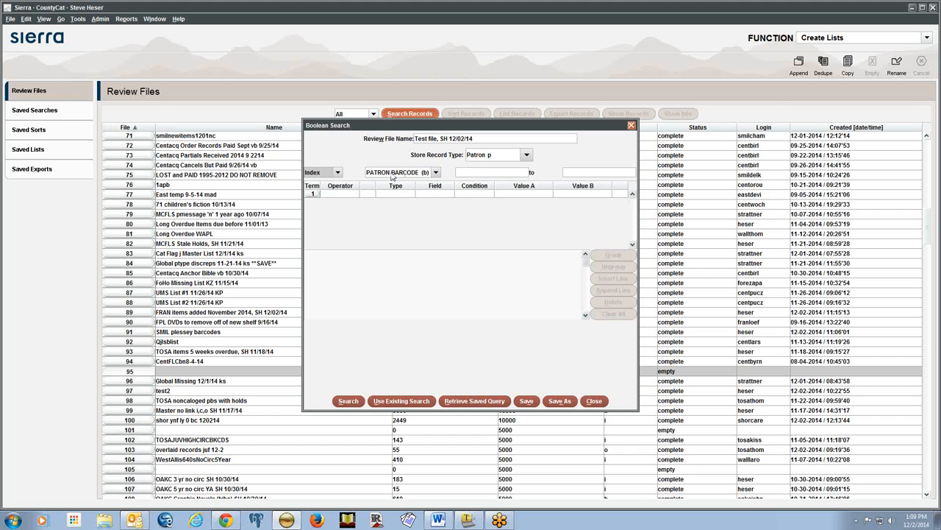
click(436, 172)
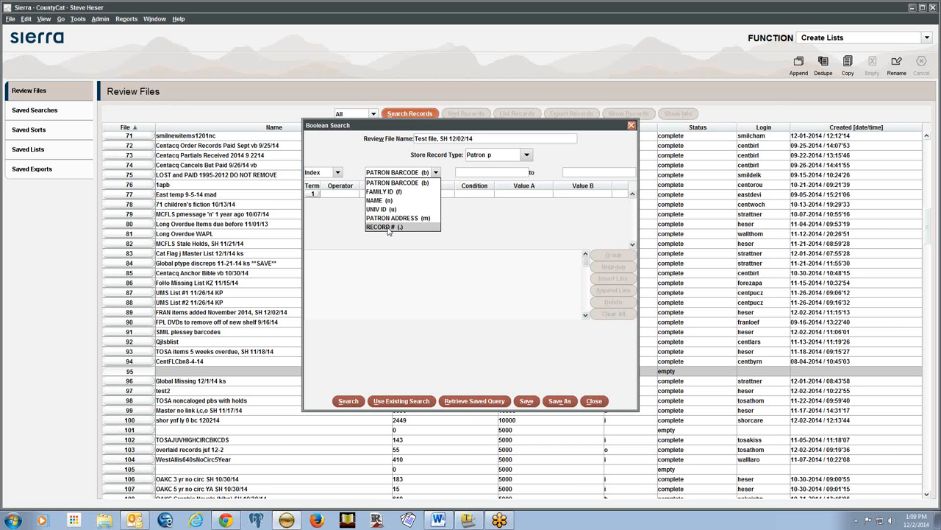
click(391, 170)
click(479, 158)
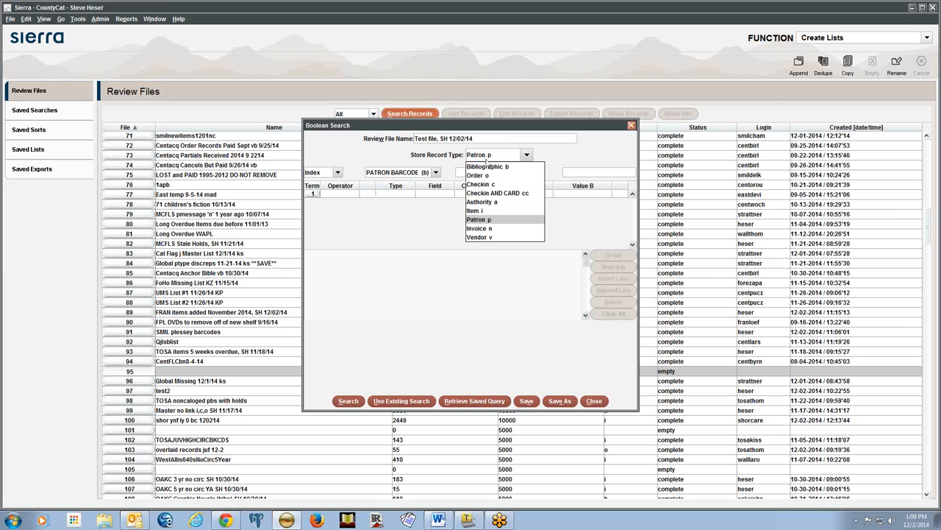
click(488, 169)
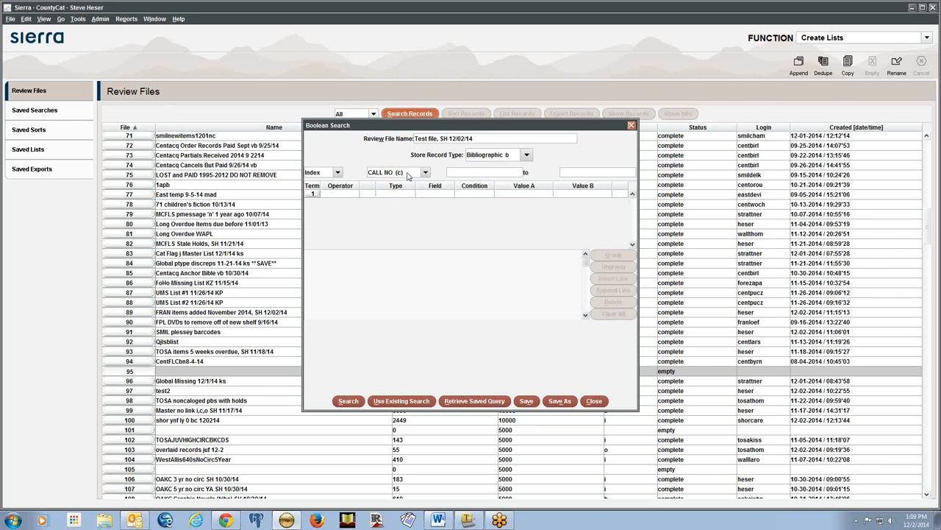
key(alt+Tab)
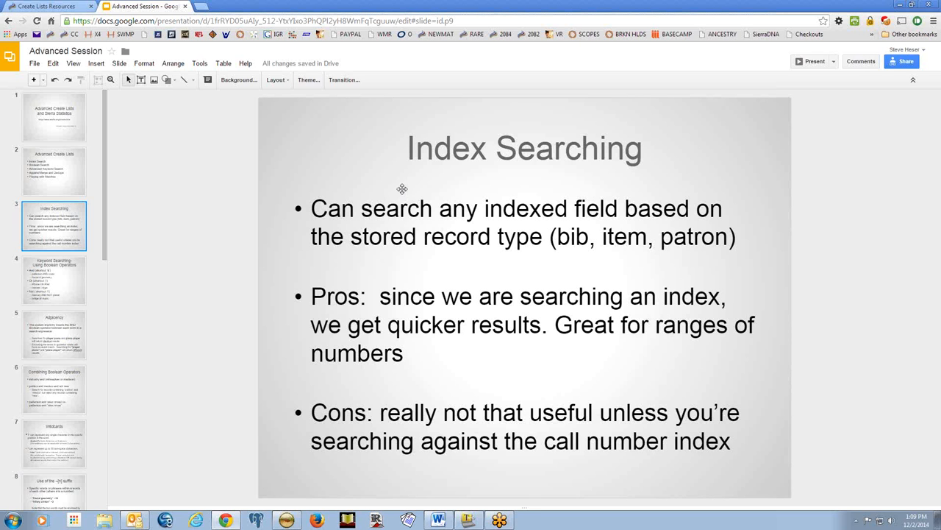
Return from the Index Searching slide to Sierra's Boolean Search
key(alt+Tab)
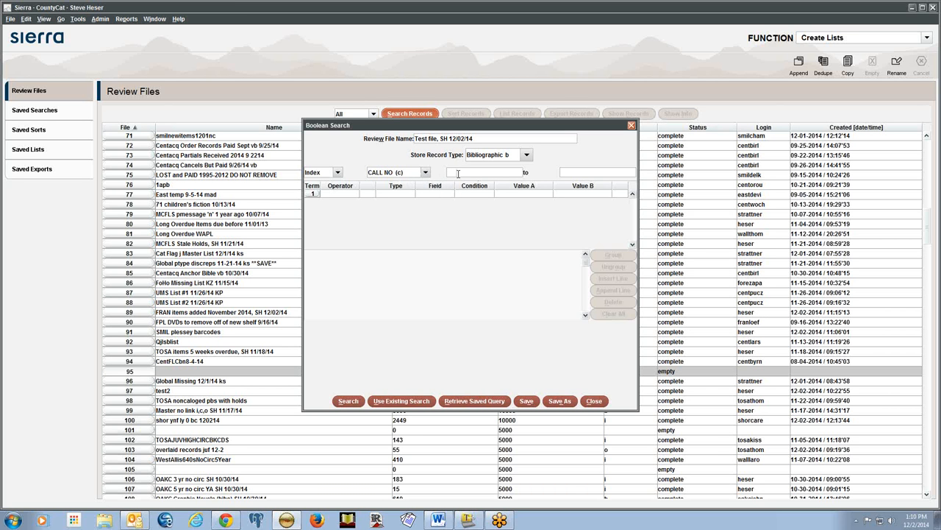
Enter the CALL NO range from 500 to 599.99
click(457, 173)
text(6)
key(BackSpace)
text(500)
key(Tab)
text(599.99)
click(403, 194)
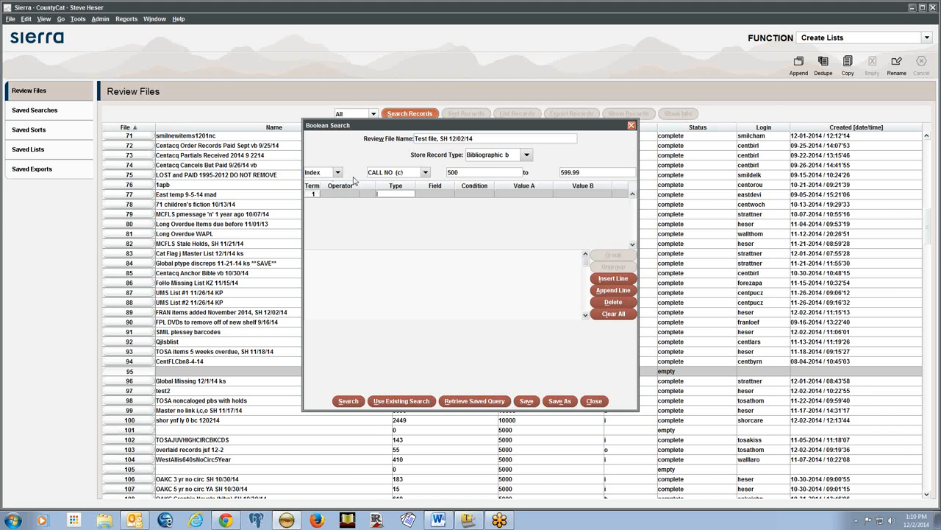
double_click(583, 172)
click(583, 172)
Enter the first search term as Item ITEM LOC has 14
text(i)
key(Tab)
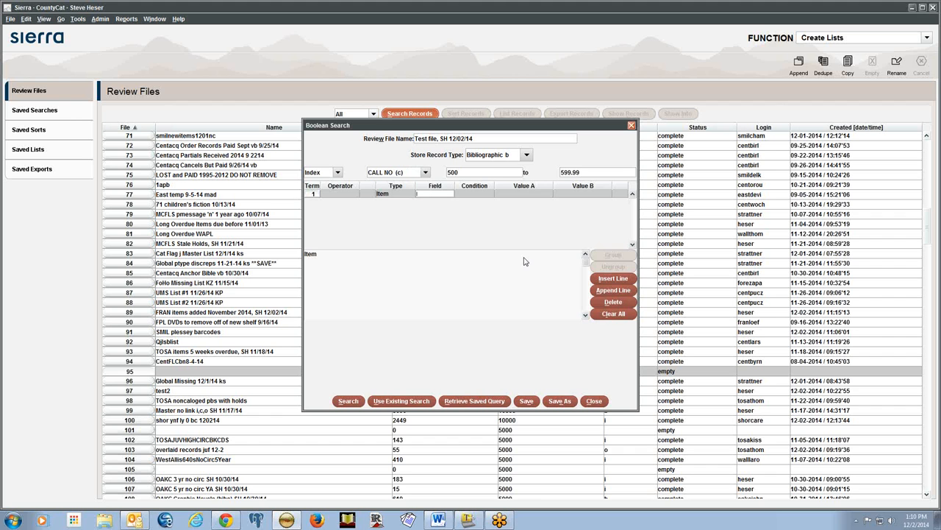
text(79)
key(Tab)
text(h)
key(Tab)
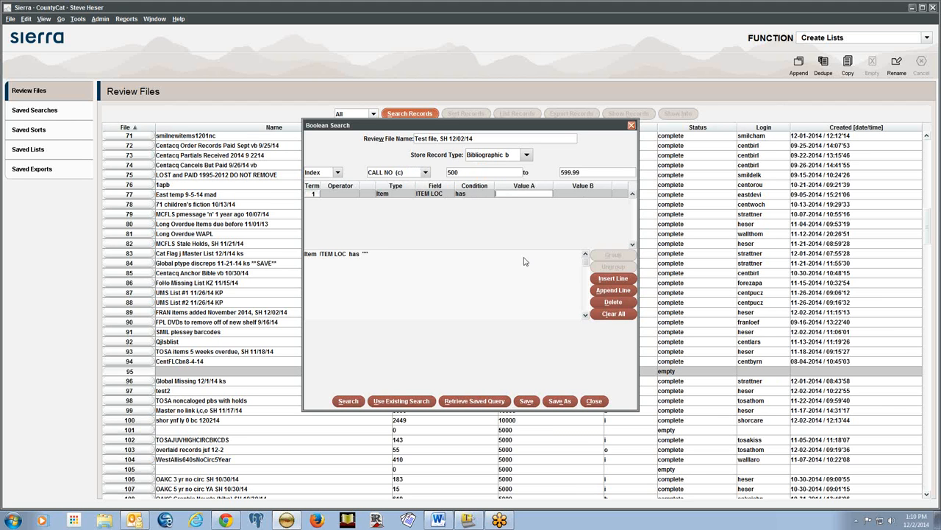
text(14)
key(Tab)
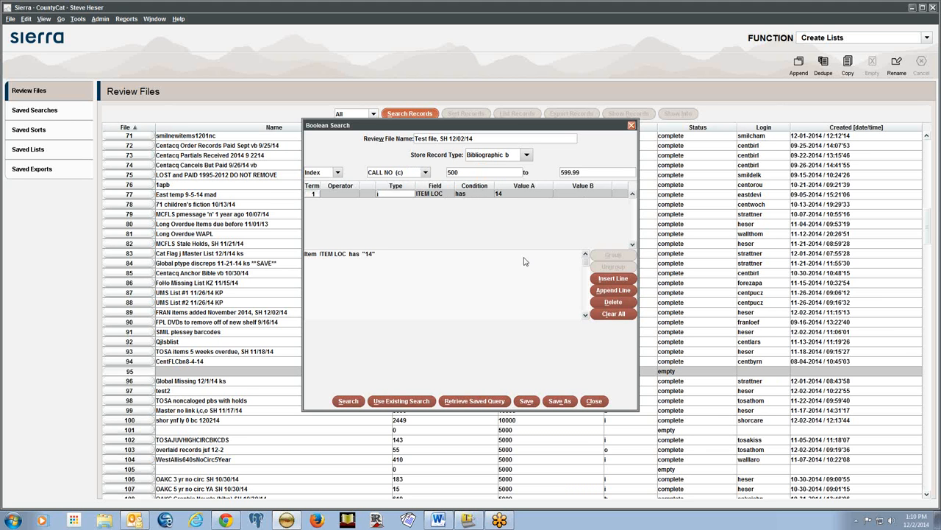
Commit and recheck the term's Item type and value 14
click(568, 196)
click(314, 196)
click(518, 194)
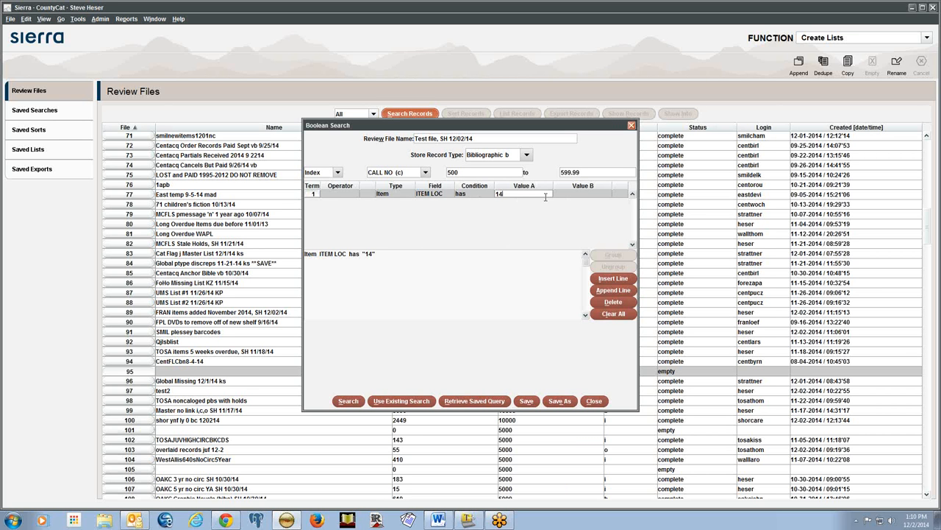
click(584, 195)
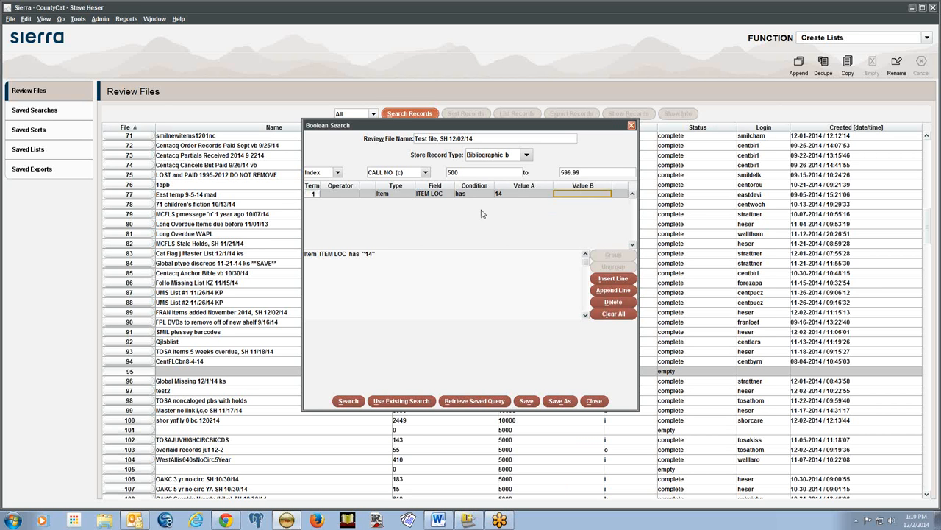
click(314, 196)
click(482, 156)
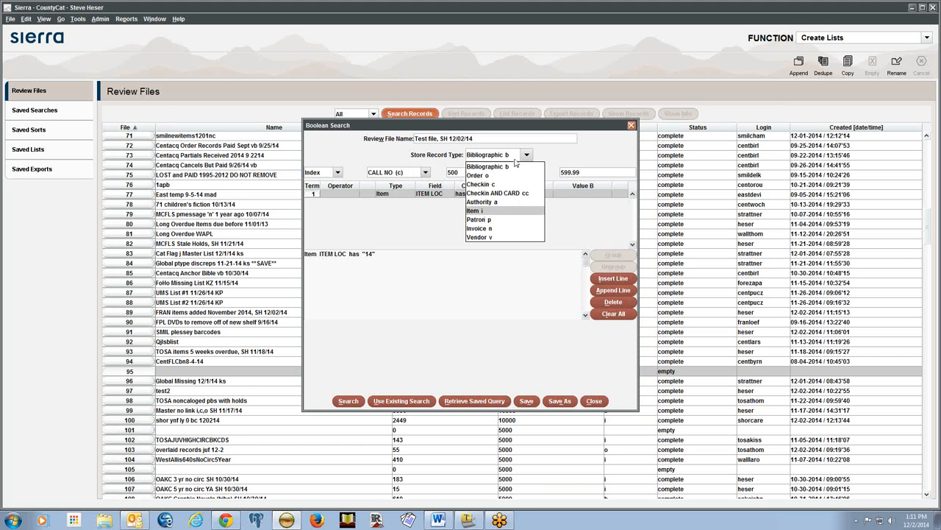
Store item records and re-enter the term Item ITEM LOC has 14
click(487, 211)
click(397, 193)
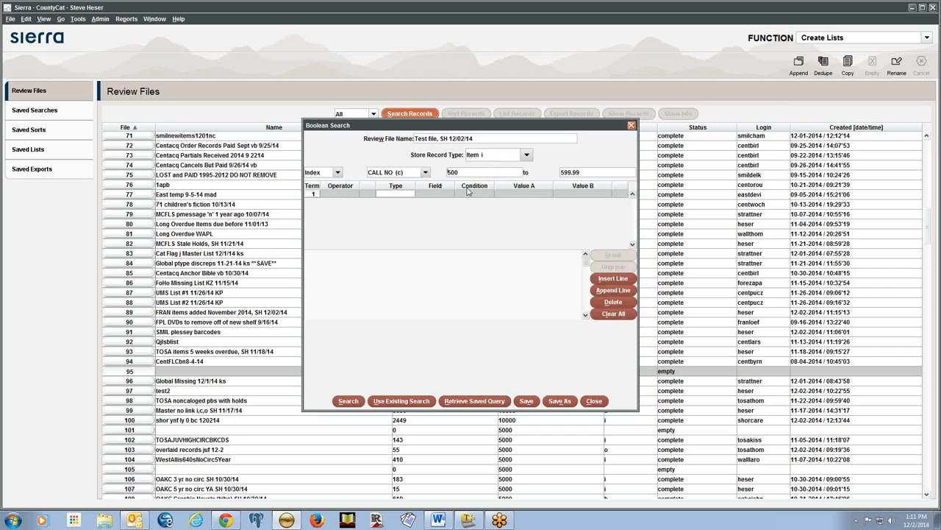
text(i)
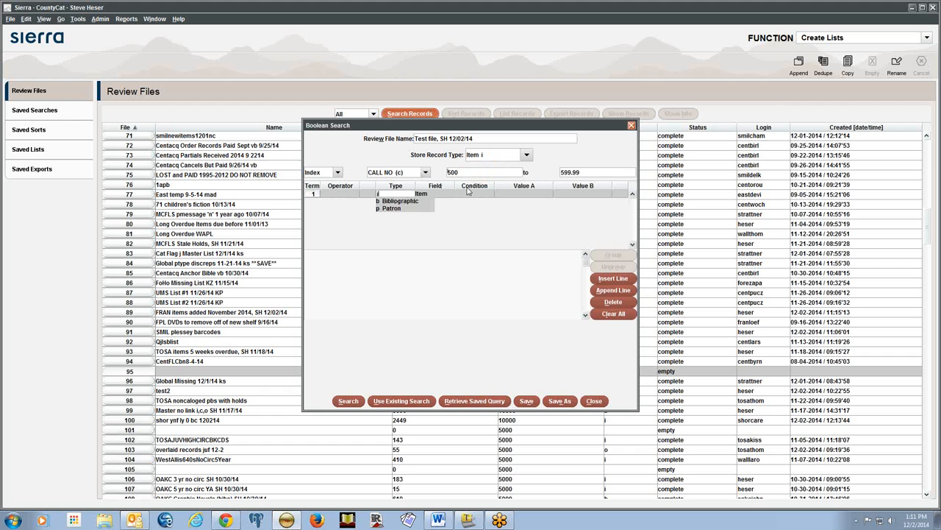
text(79>)
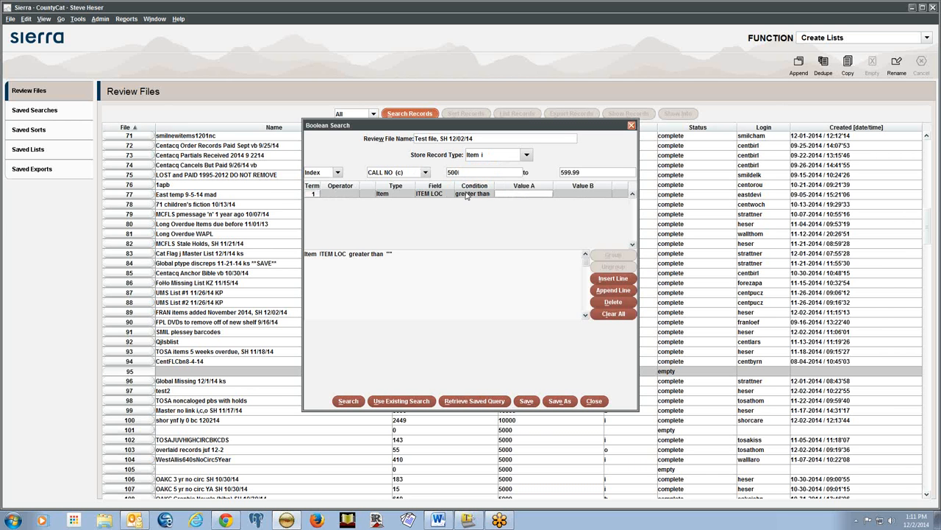
click(469, 193)
text(h14)
key(Return)
text(i)
key(Return)
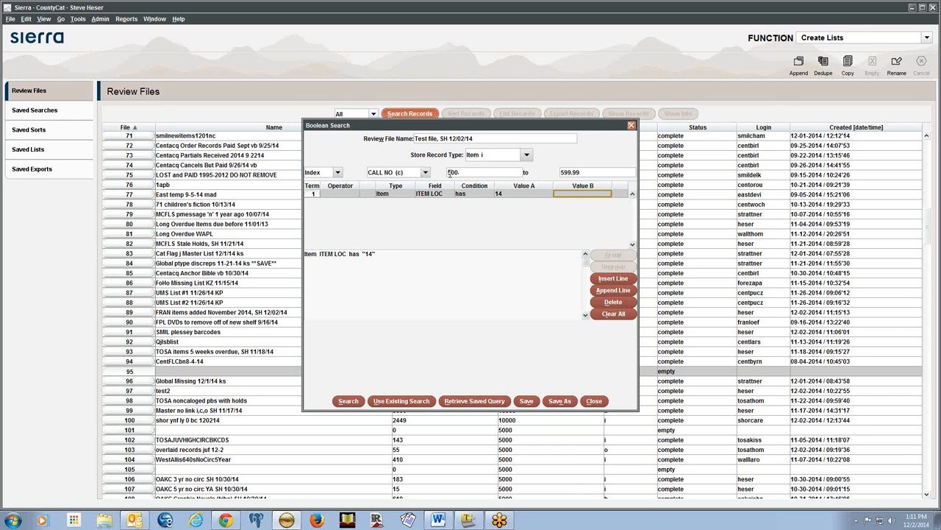
Change the upper call number bound from 599.99 to 599.999
click(595, 171)
key(Left)
key(Left)
text(9)
Run the CALL NO index search into review file 95, yielding 3078 item records
click(324, 195)
click(347, 402)
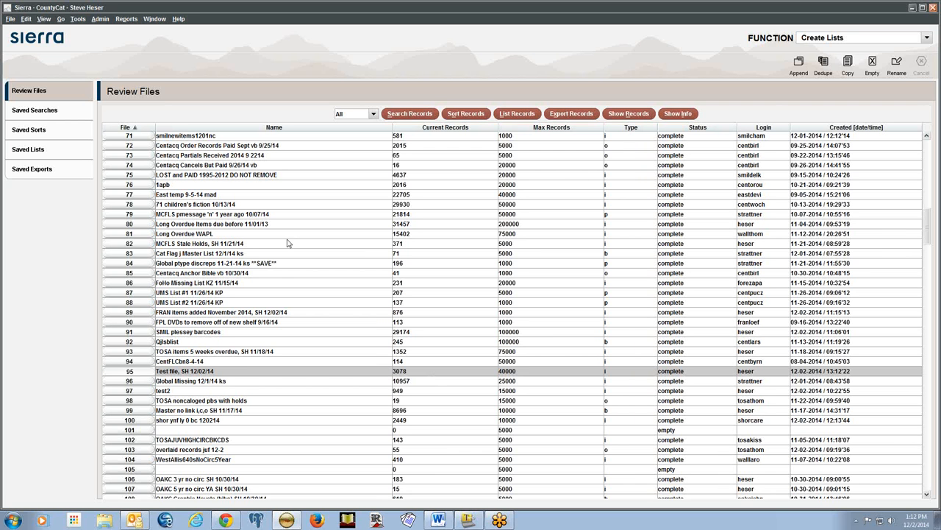
Show the Test file's records and open the Birdwatching item record
click(645, 116)
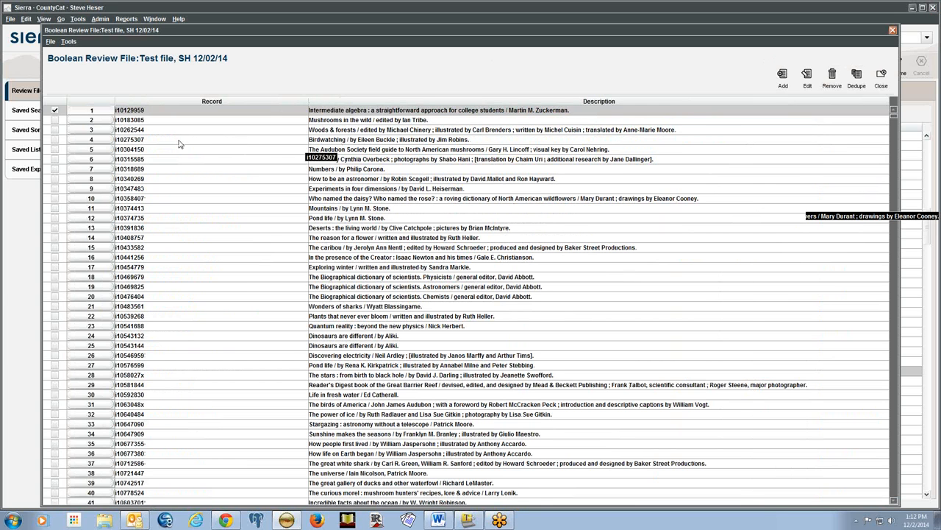
click(344, 140)
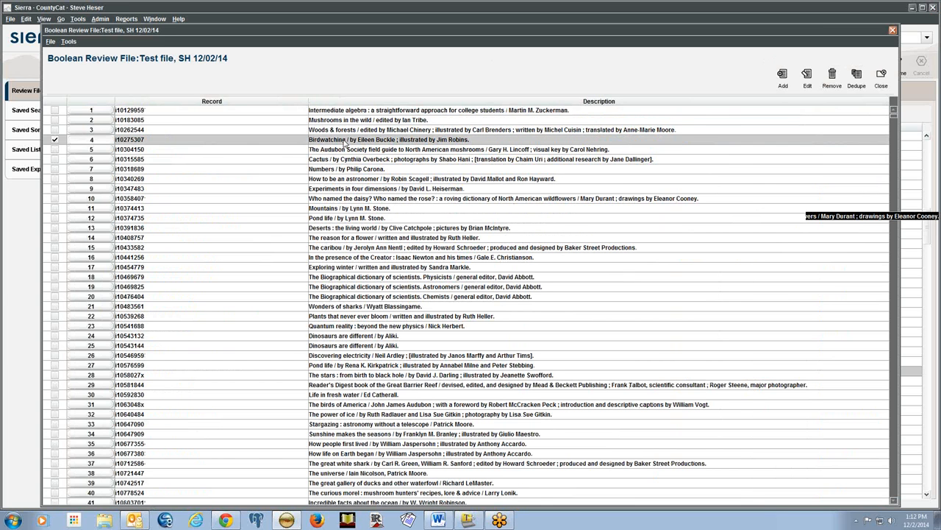
double_click(344, 140)
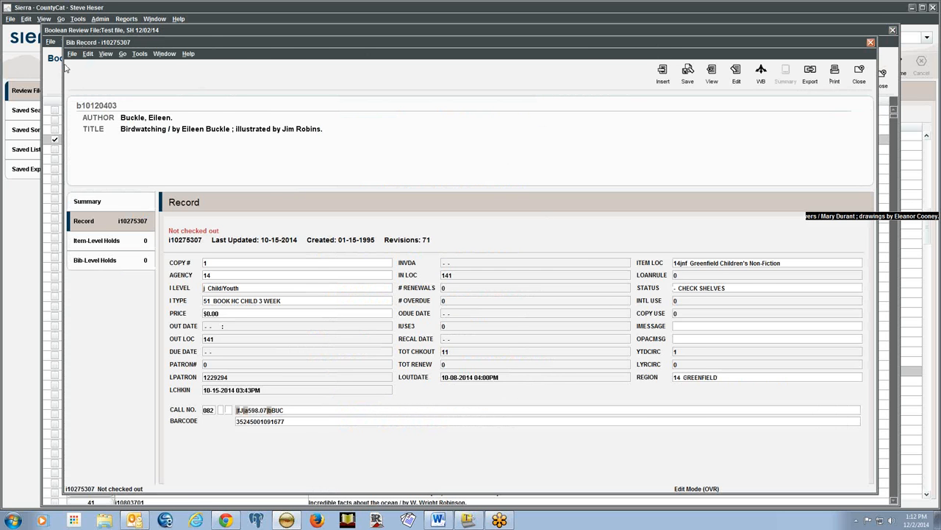
Move the Birdwatching item record window aside, then close it
drag(208, 42, 256, 34)
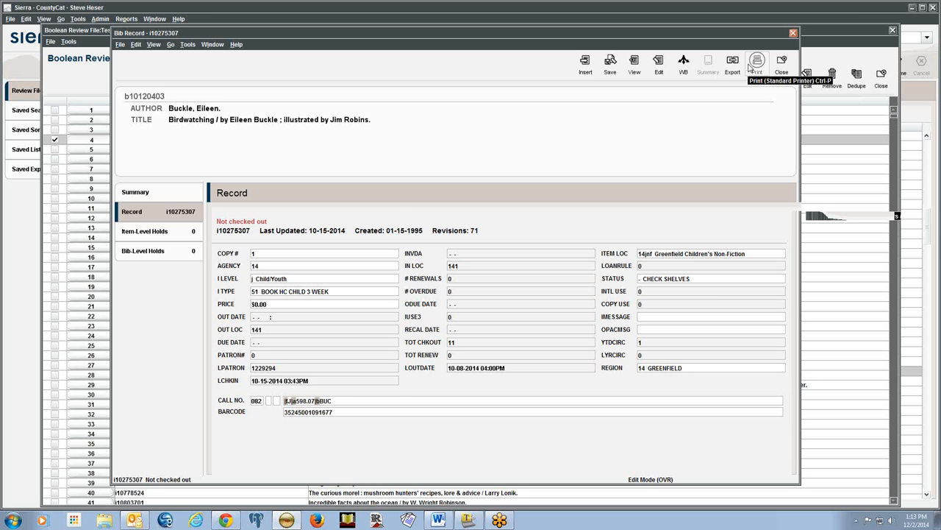
click(782, 65)
double_click(390, 277)
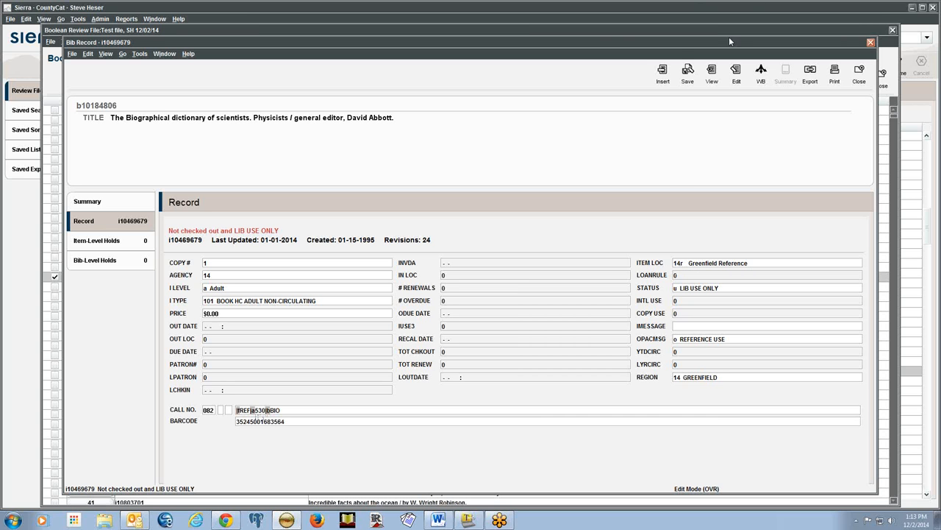
drag(679, 47, 548, 61)
click(732, 84)
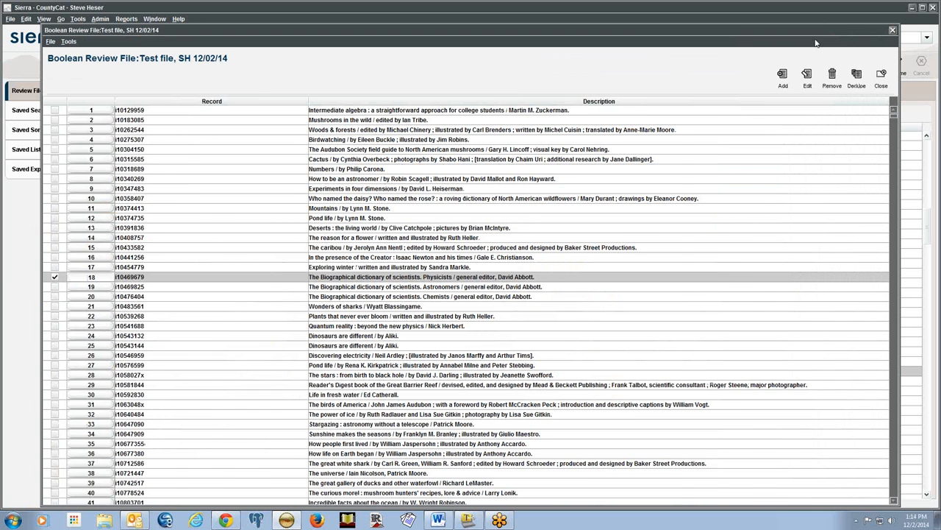
Close the Test file record list and return to Sierra's Review Files after viewing the slides
click(883, 78)
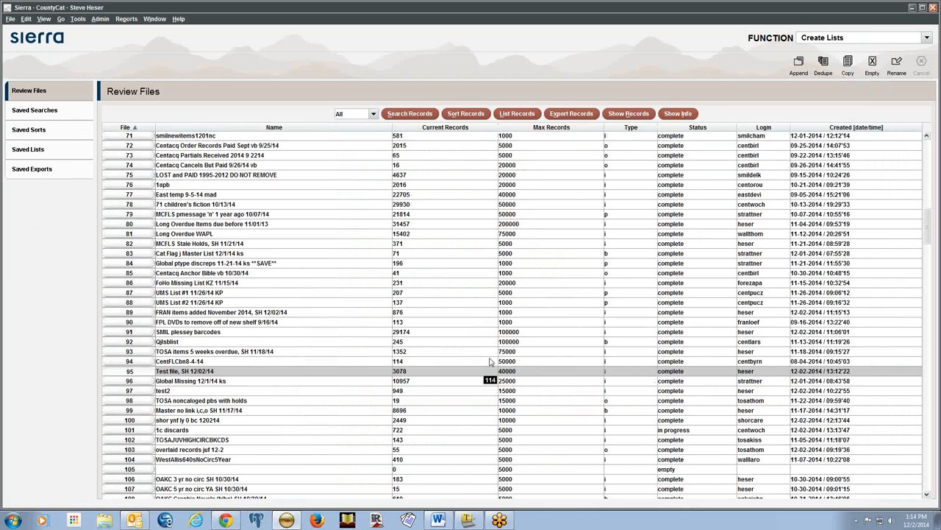
key(alt+Tab)
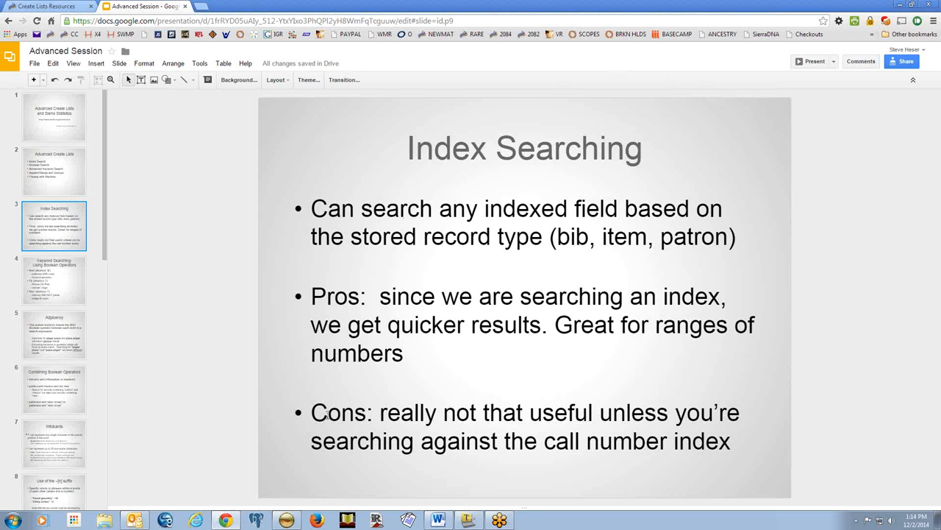
click(285, 522)
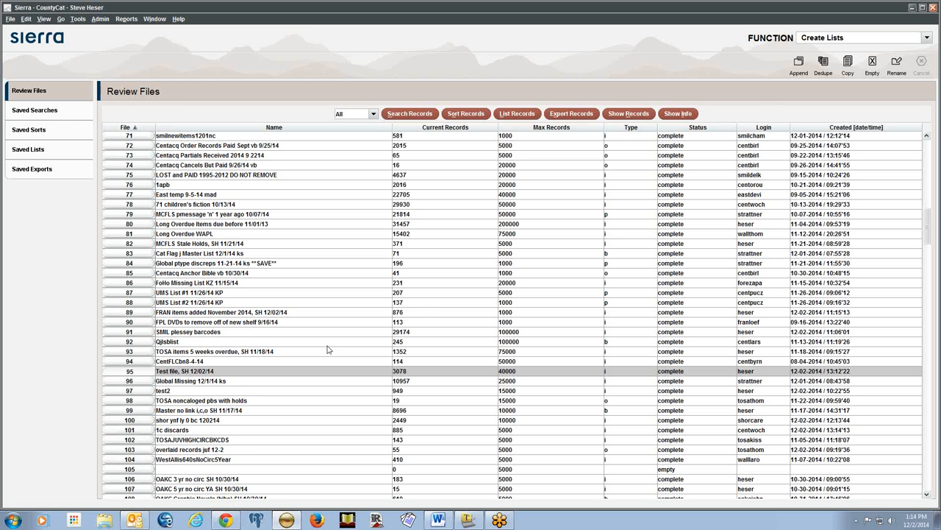
Start a new search into the Test file, overwriting it and keeping bibliographic records
click(410, 114)
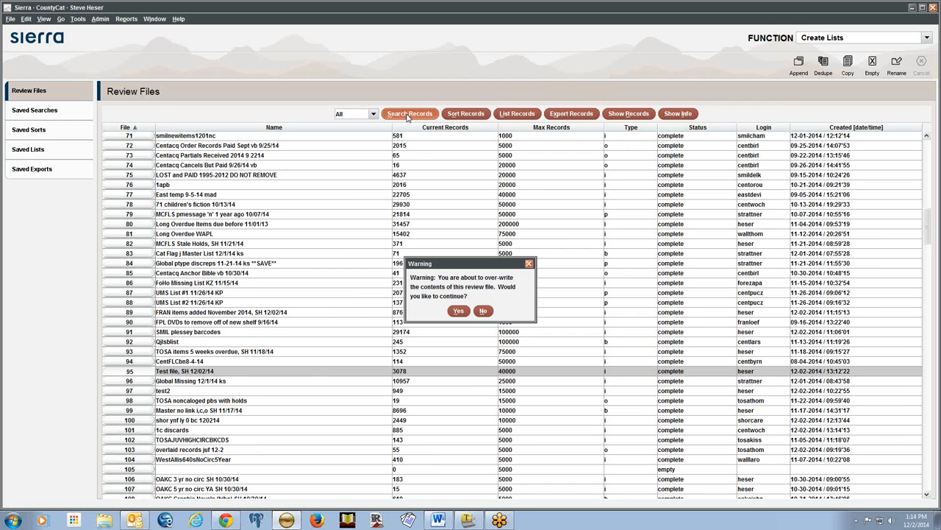
click(455, 311)
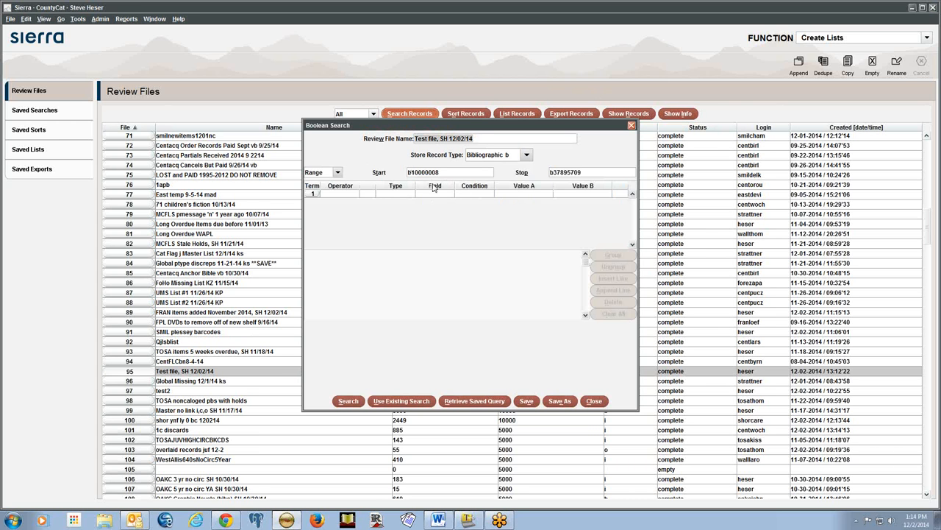
click(511, 156)
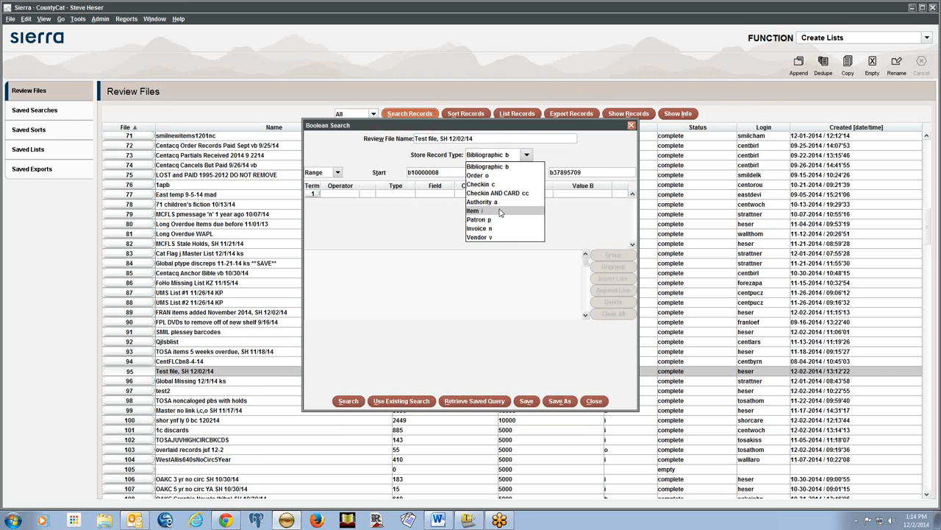
click(486, 166)
Switch the Boolean Search to Index mode and browse the searchable index list
click(322, 174)
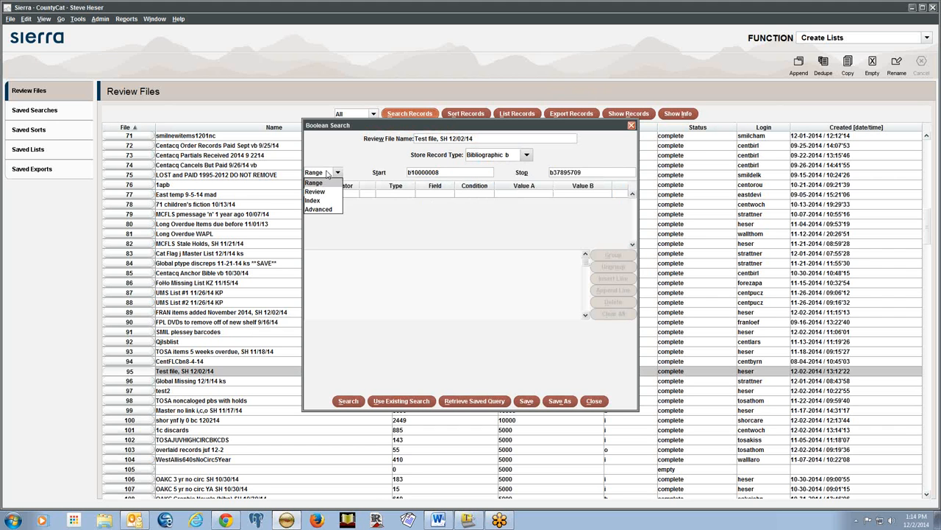
click(328, 195)
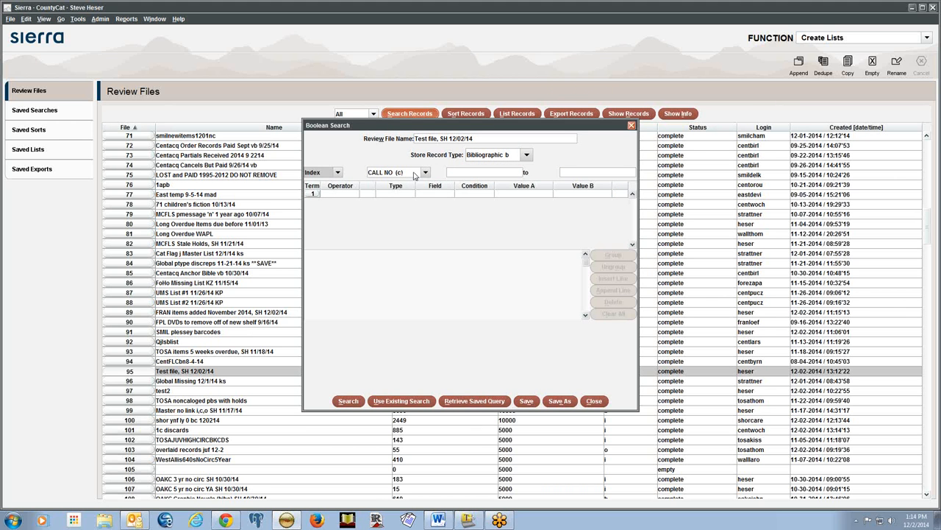
click(416, 175)
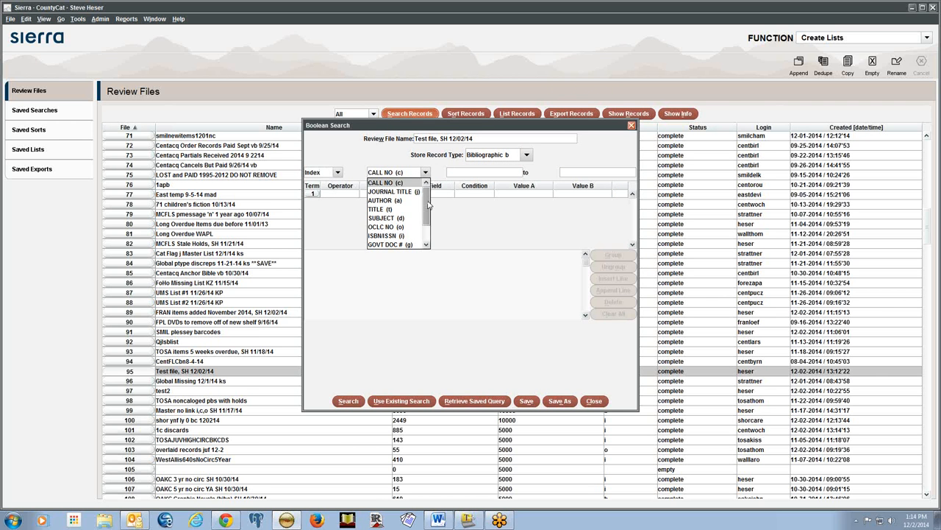
scroll(422, 222, down, 1)
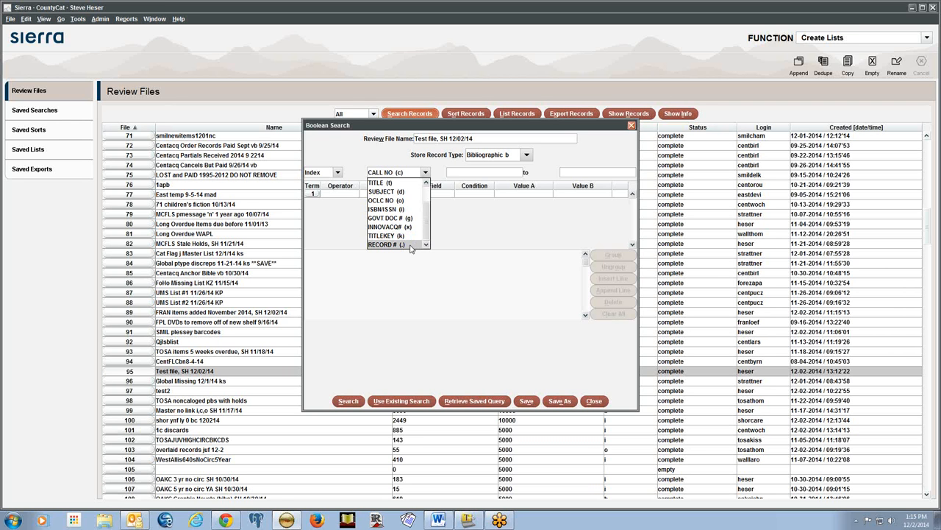
click(389, 147)
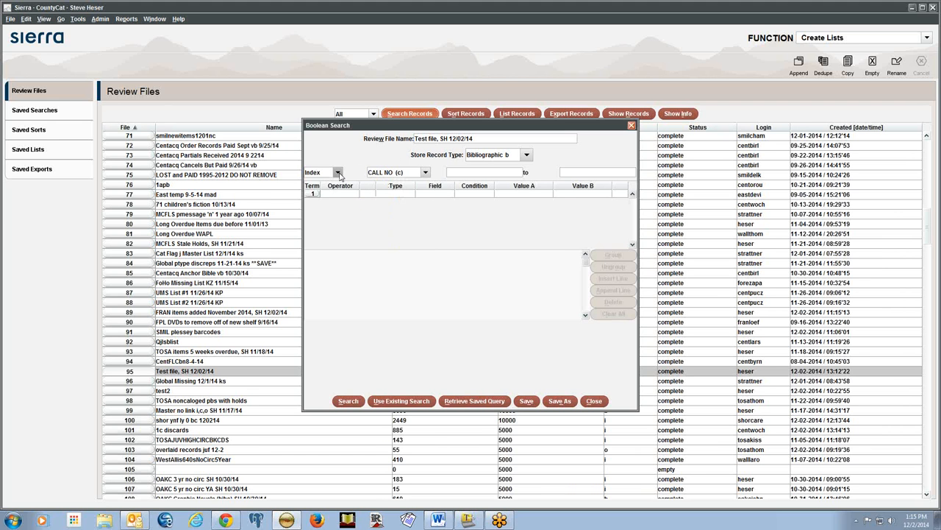
Try Range mode, then return to Index mode with CALL NO (c) kept and show the slides
click(338, 174)
click(336, 183)
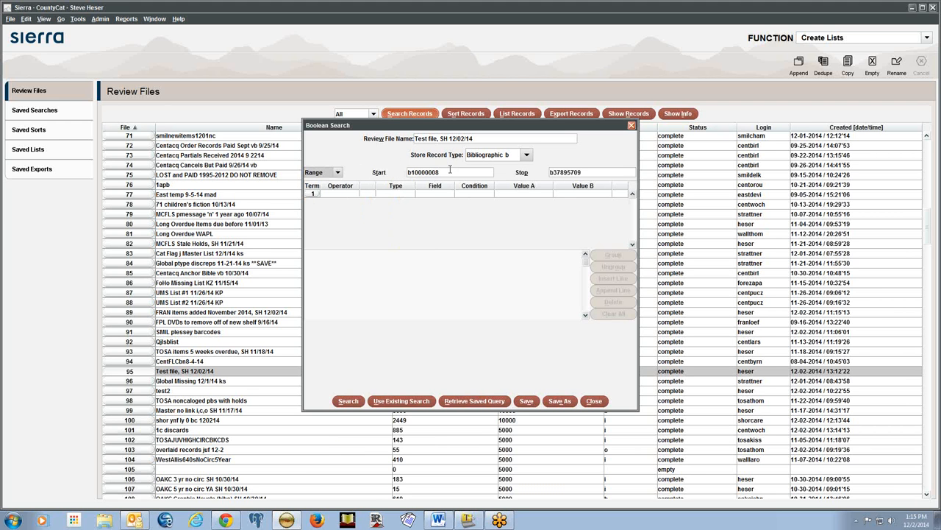
click(338, 172)
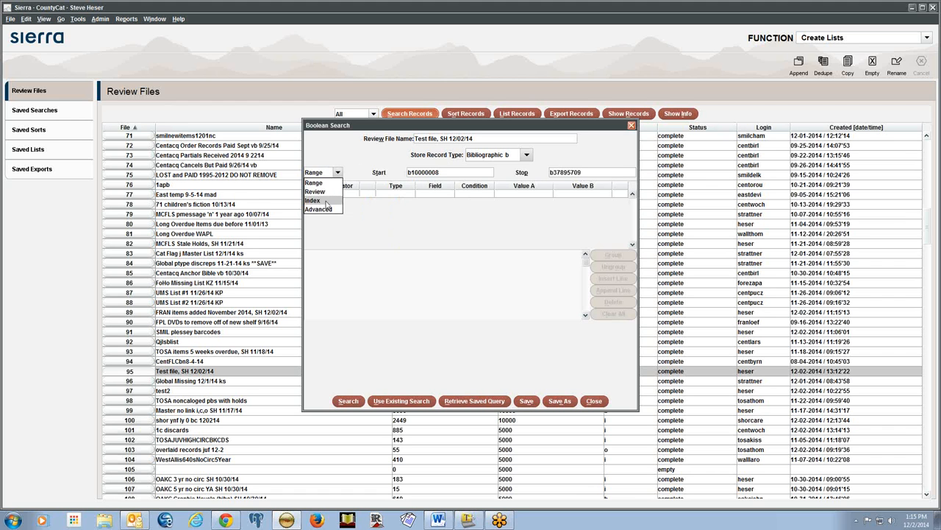
click(326, 201)
click(407, 173)
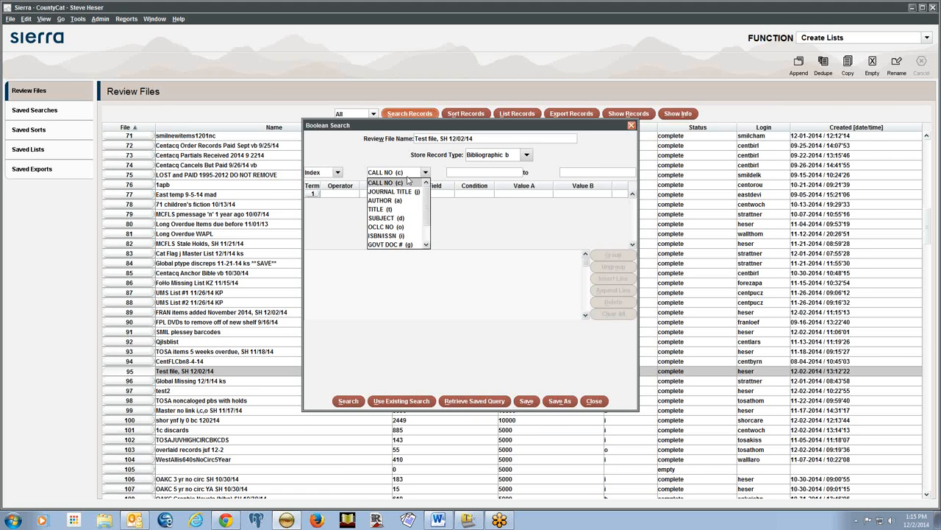
click(362, 161)
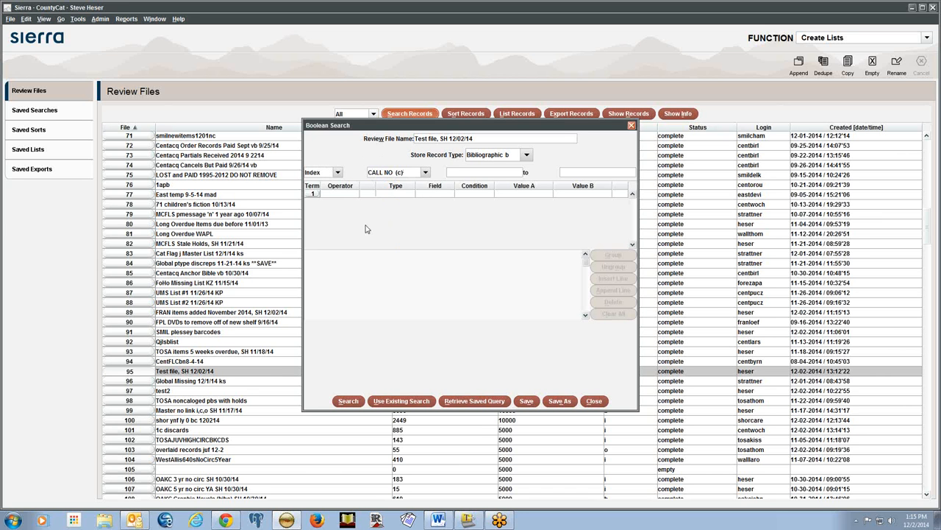
key(alt+Tab)
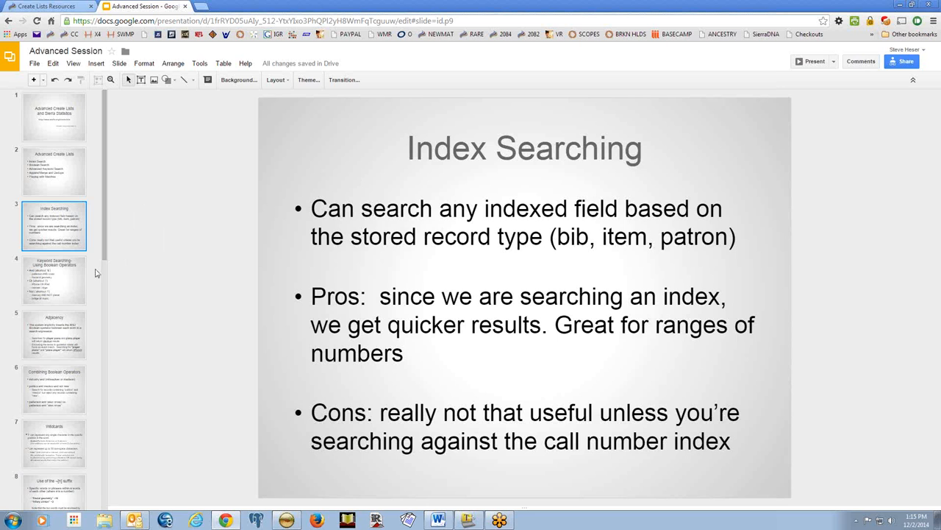
Show the Keyword Searching – Using Boolean Operators slide, then return to Sierra
click(71, 281)
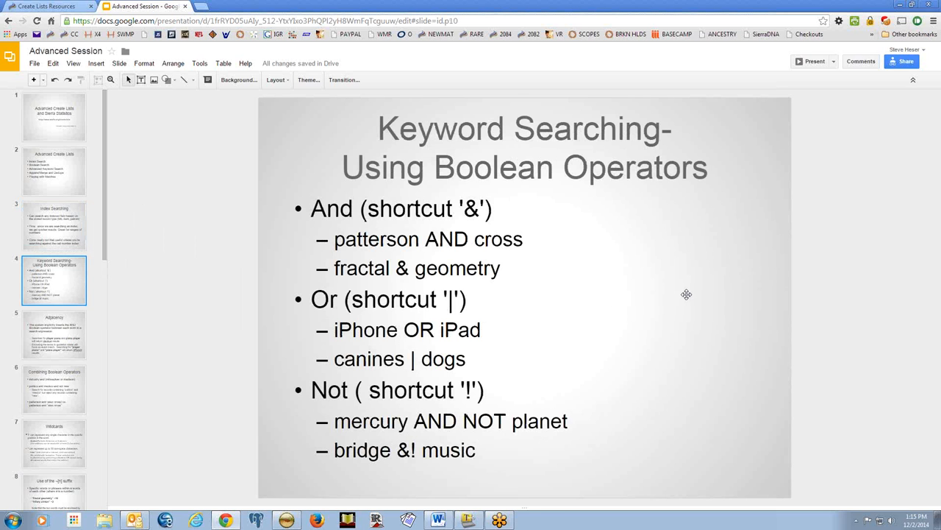
key(alt+Tab)
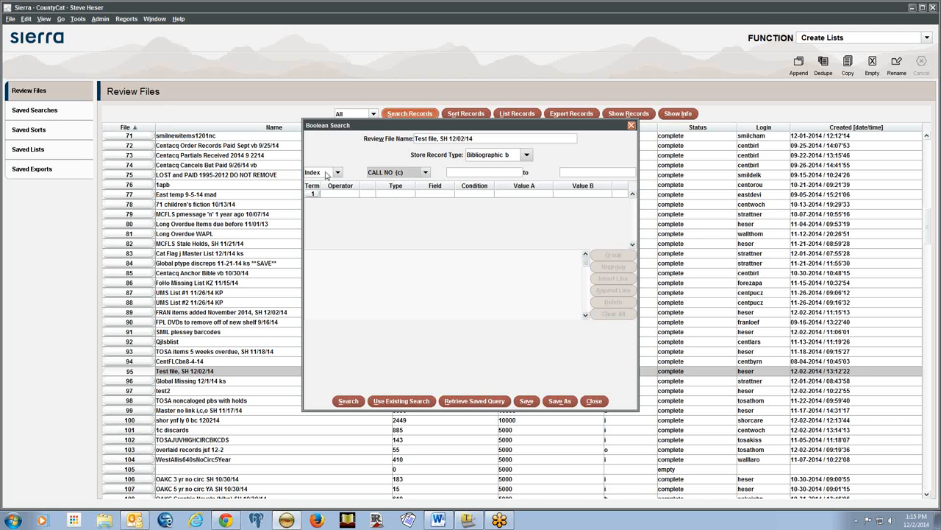
Switch the Boolean Search to Range mode storing Item (i) records
click(337, 172)
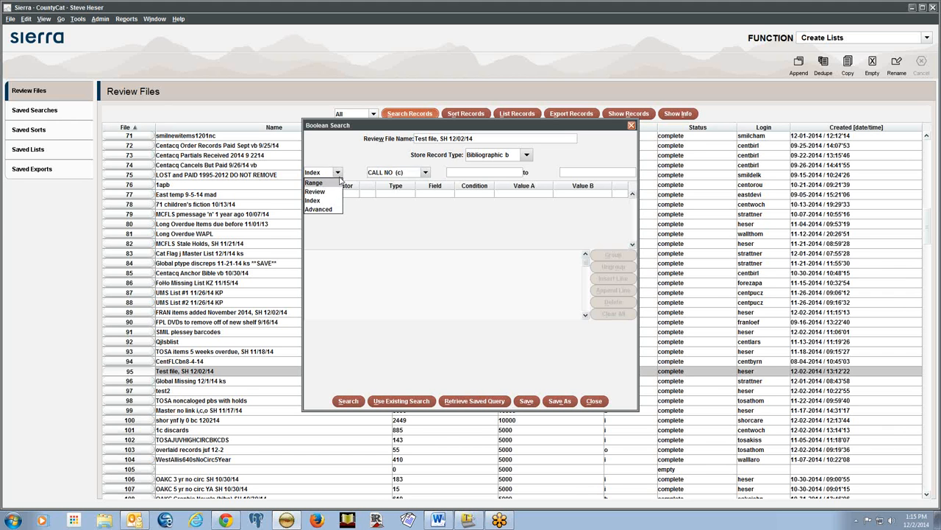
click(338, 183)
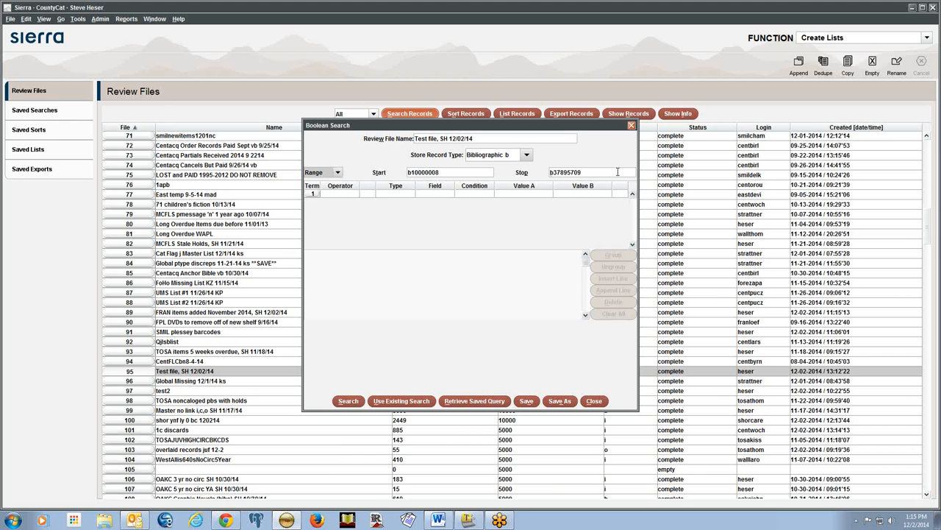
click(507, 156)
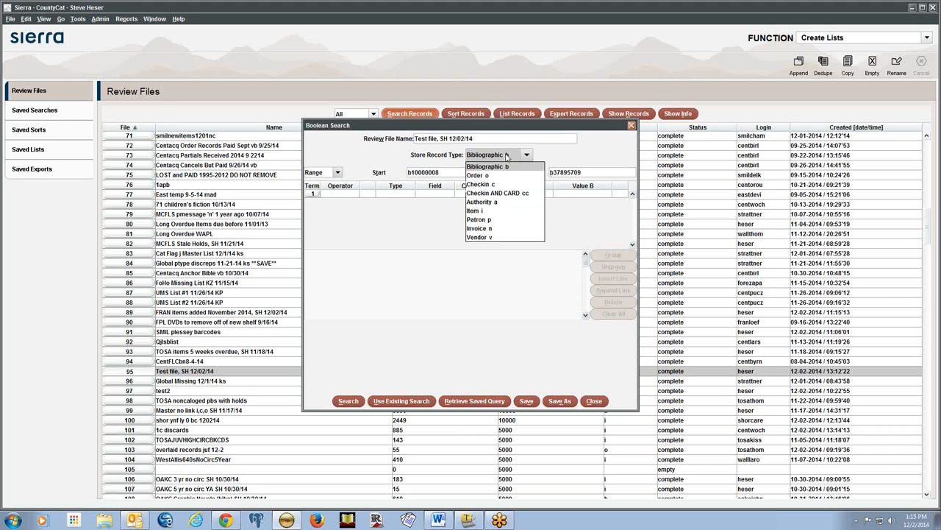
click(478, 211)
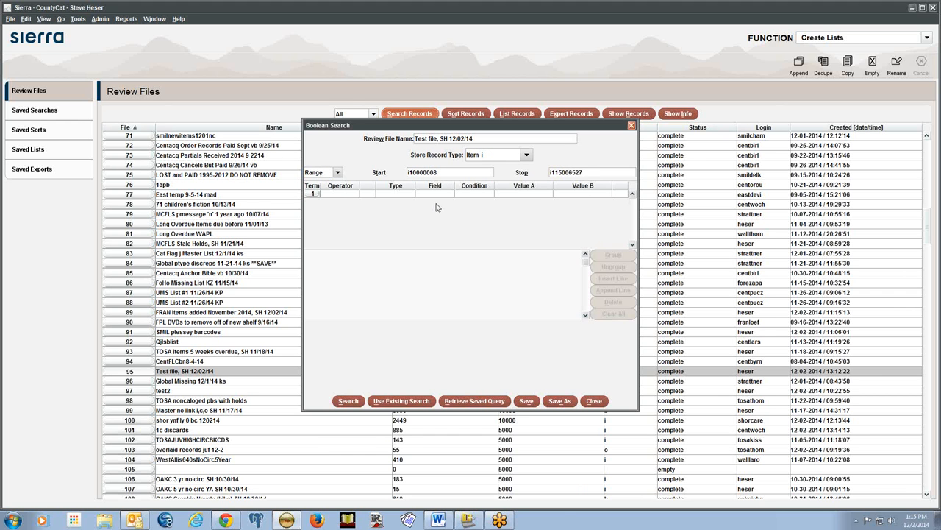
Switch to Review mode and look through the available review files without changing them
click(337, 172)
click(336, 191)
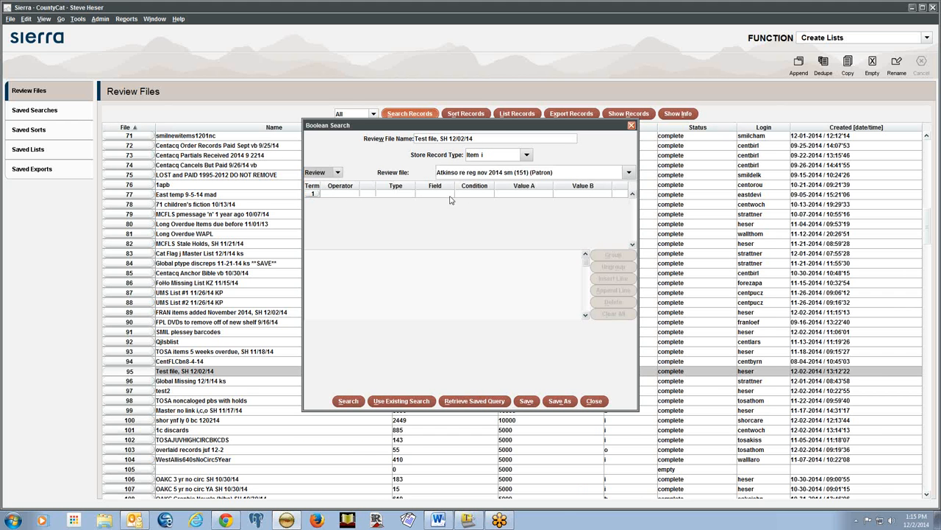
click(471, 174)
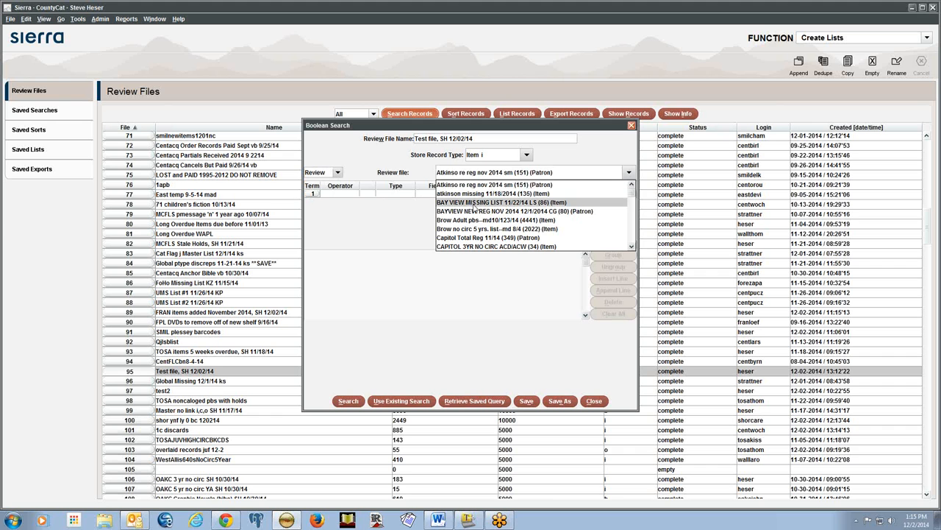
click(392, 177)
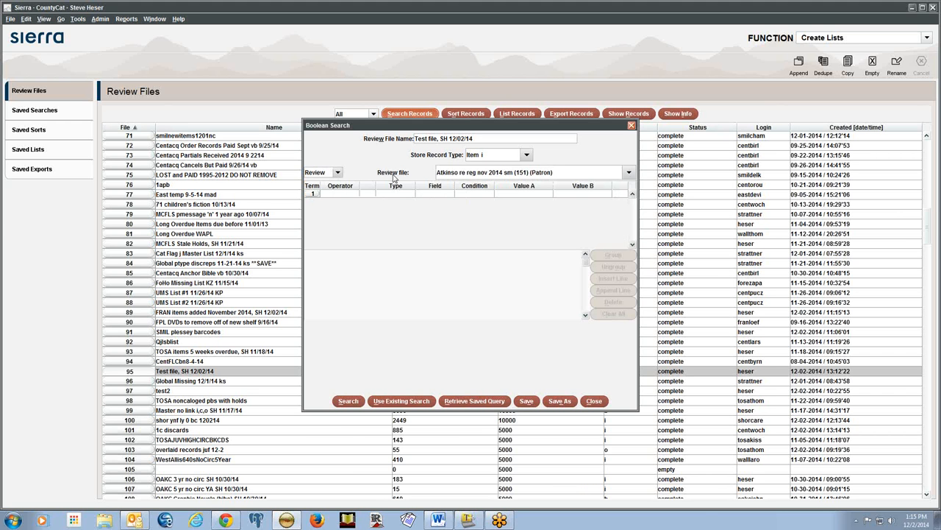
Put the search in Advanced mode and bring the Boolean Operators slide back up
click(338, 173)
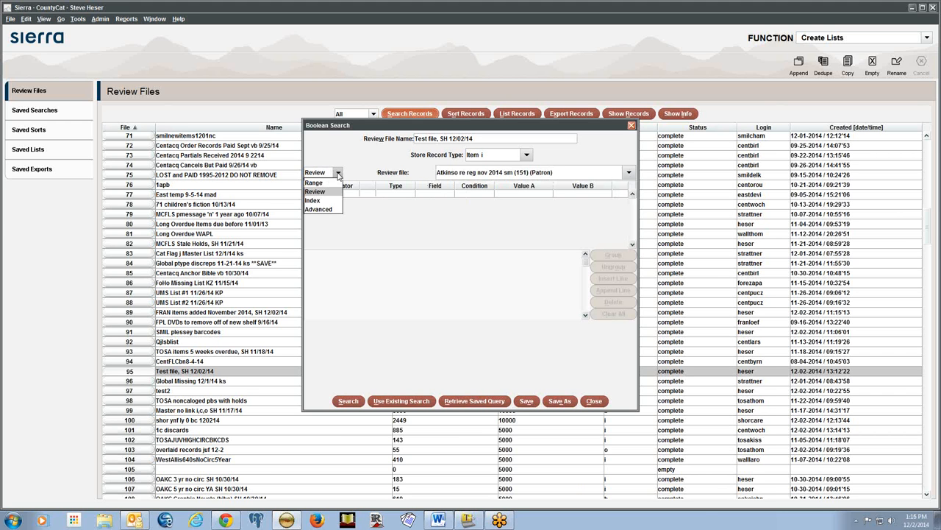
click(319, 209)
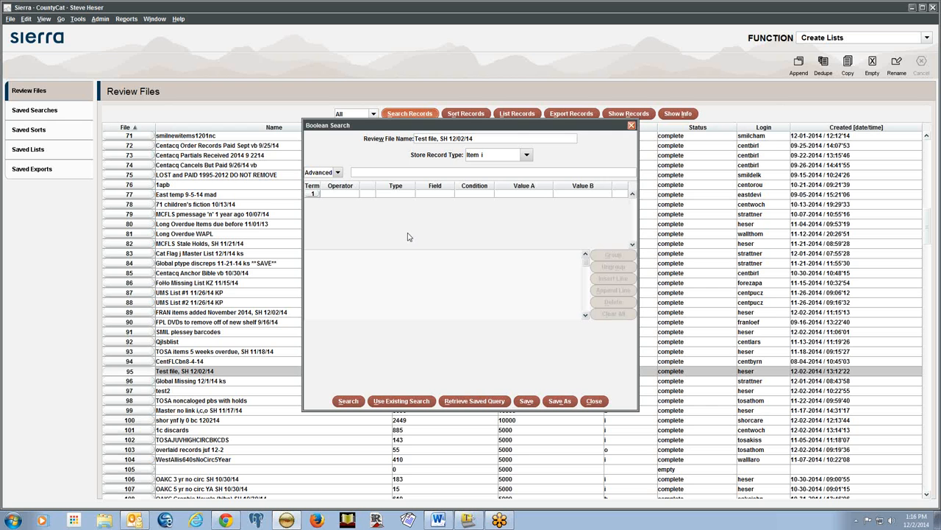
key(alt+Tab)
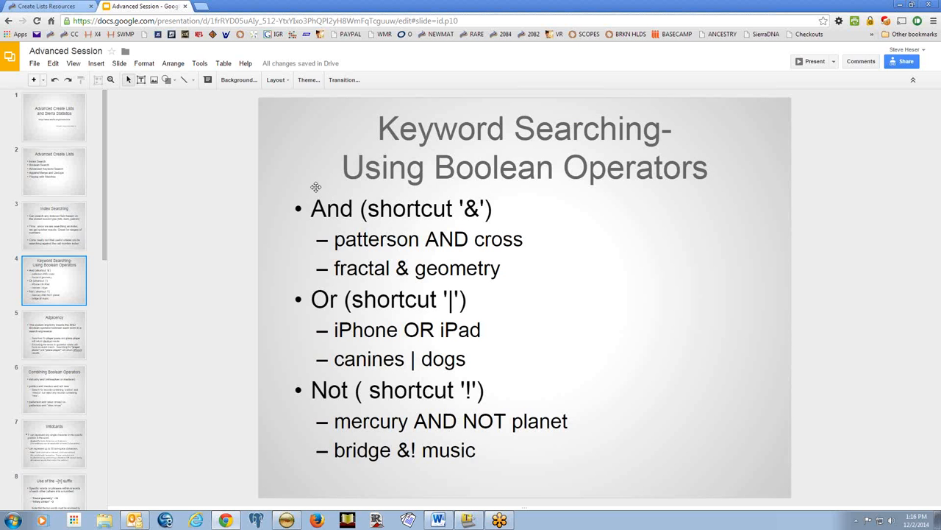
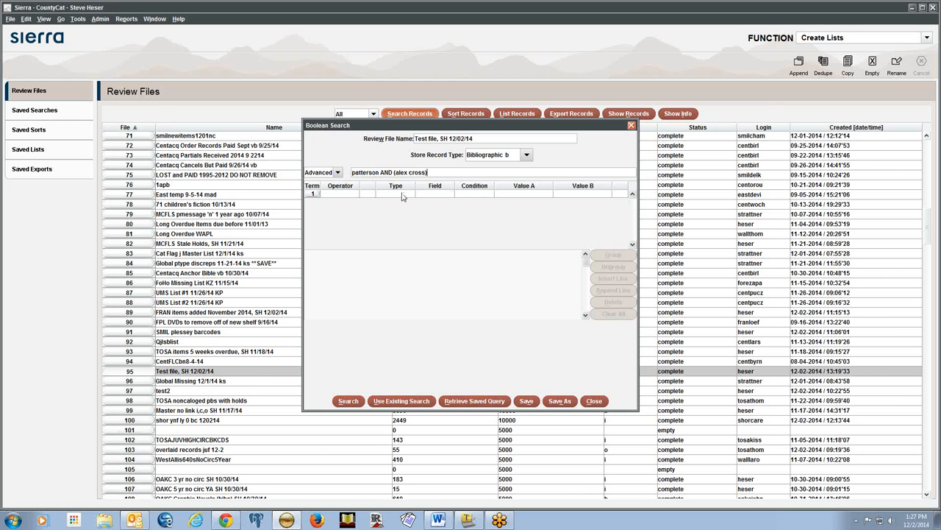
Run the patterson AND (alex cross) bib search to refill the Test file with 187 records
click(348, 401)
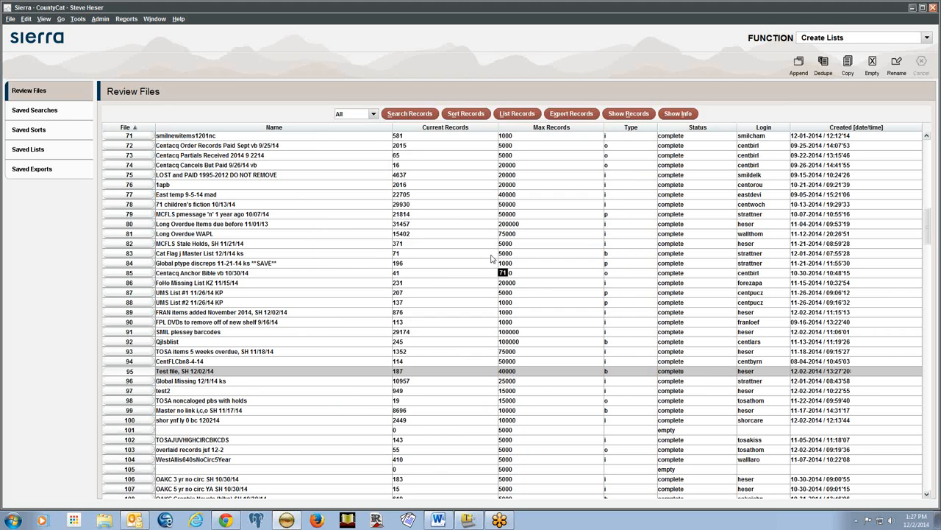
Open the Test file results and view the Cat & mouse bib record's MARC fields
double_click(430, 375)
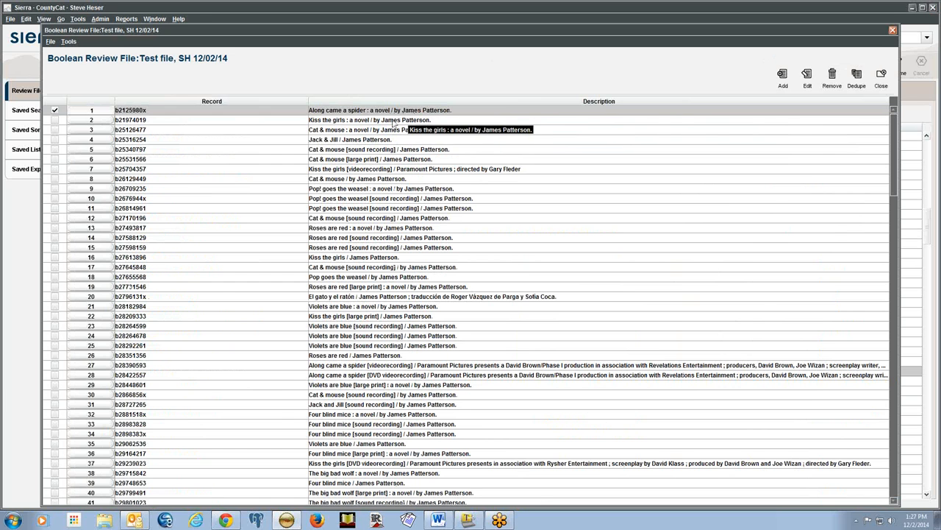
double_click(368, 131)
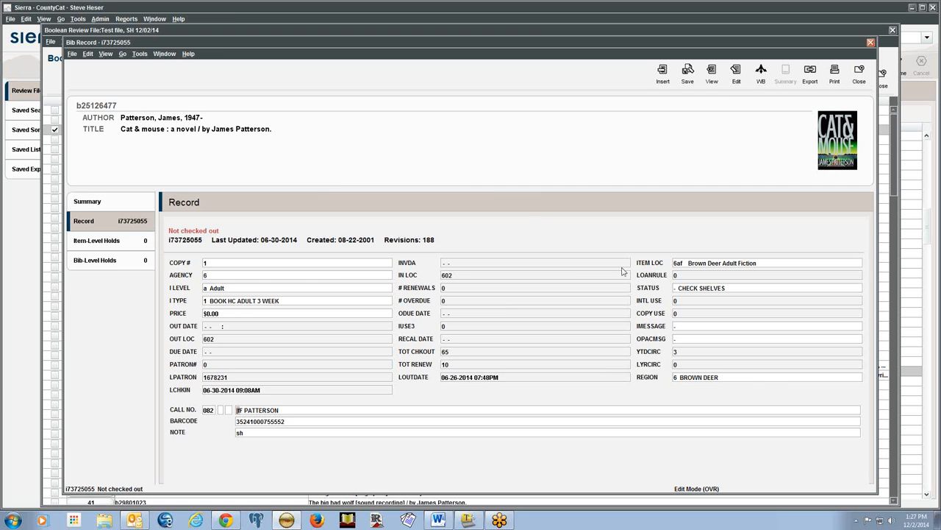
click(736, 73)
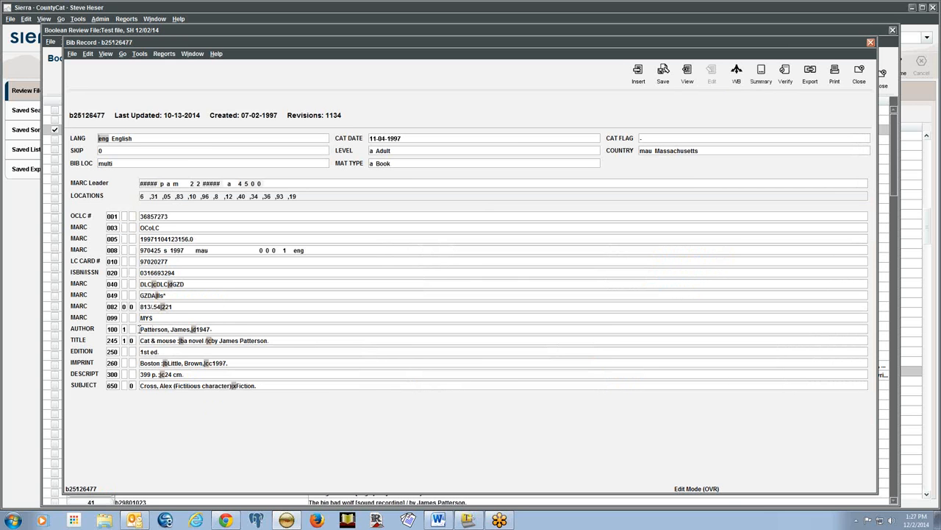
Highlight 'Cross, Alex' in the 650 subject heading, then close the record and results list
click(140, 386)
drag(141, 386, 173, 387)
click(282, 387)
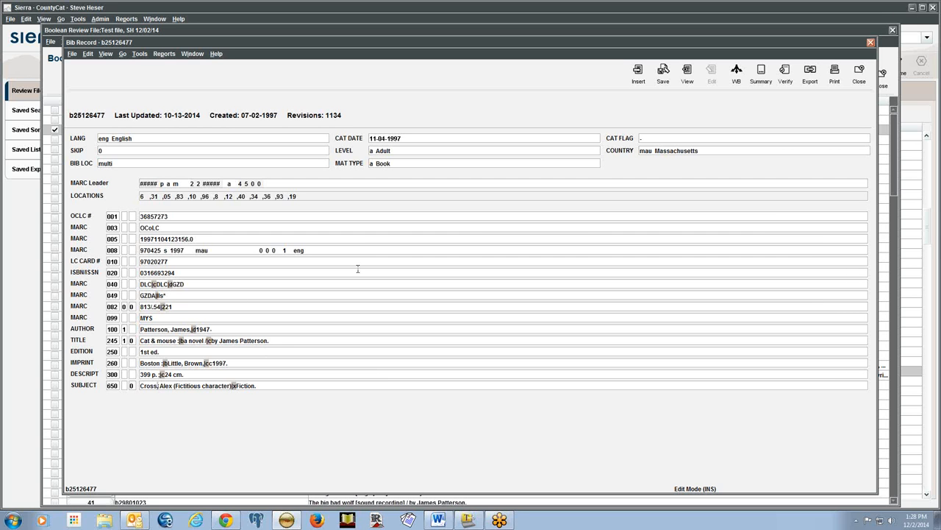
click(860, 78)
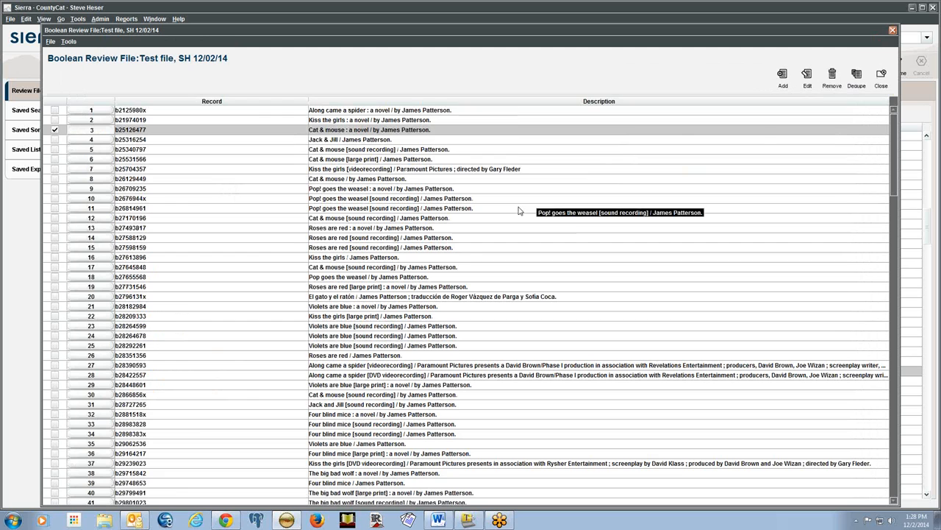
click(883, 76)
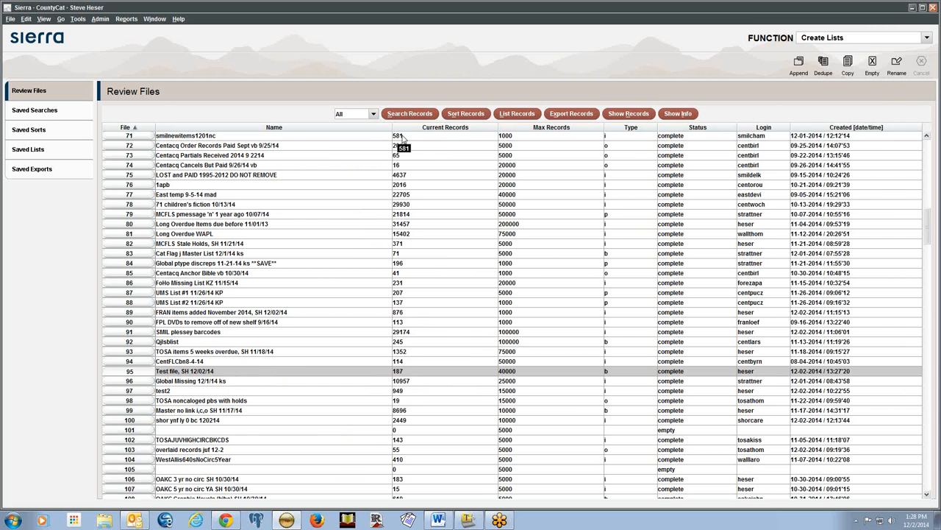
Clear the Test file and rerun it as Advanced query patterson AND "alex cross" on bib records
click(410, 113)
click(458, 307)
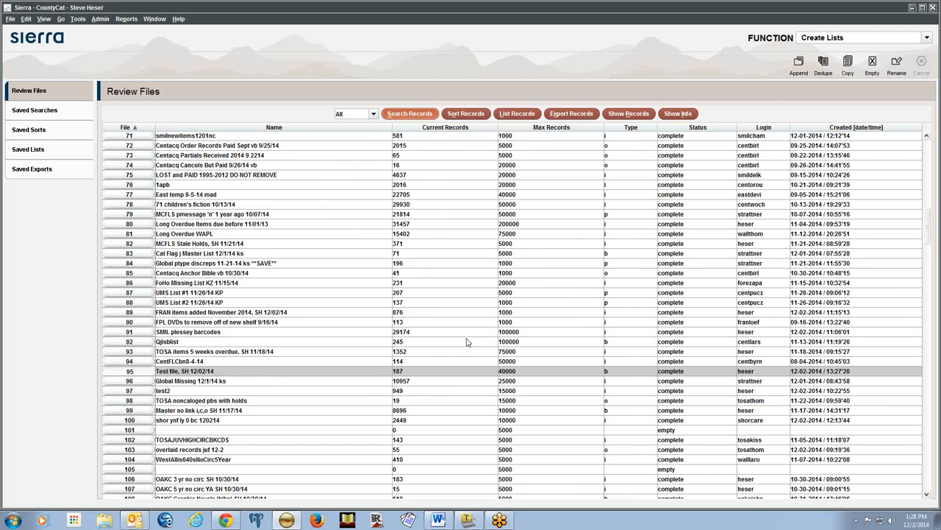
click(491, 155)
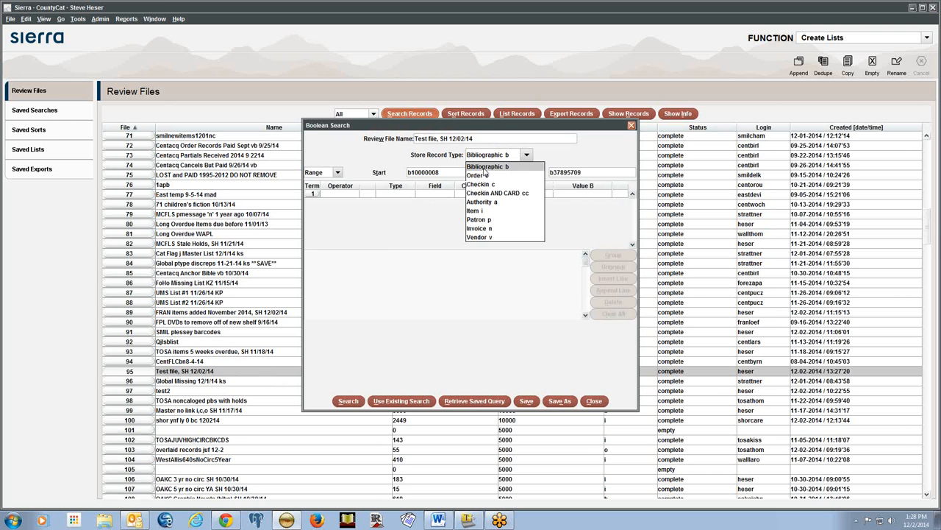
click(338, 172)
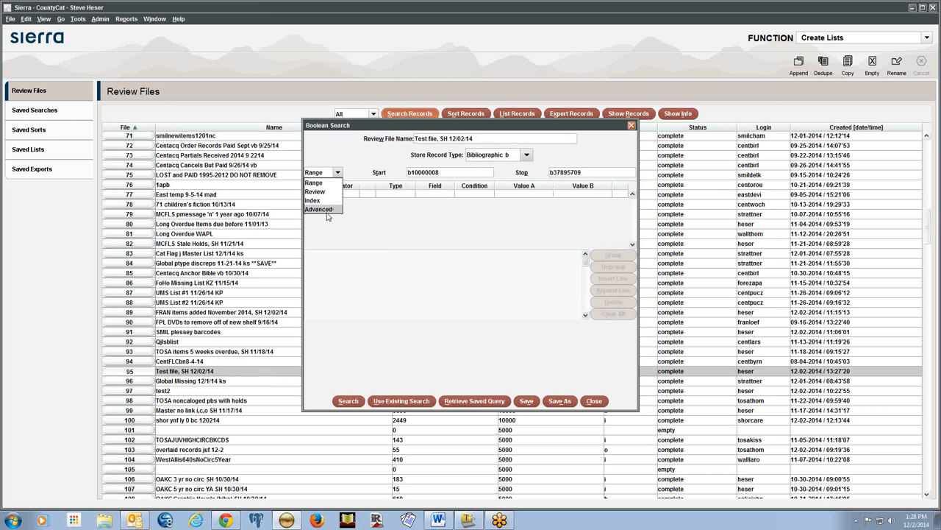
click(323, 209)
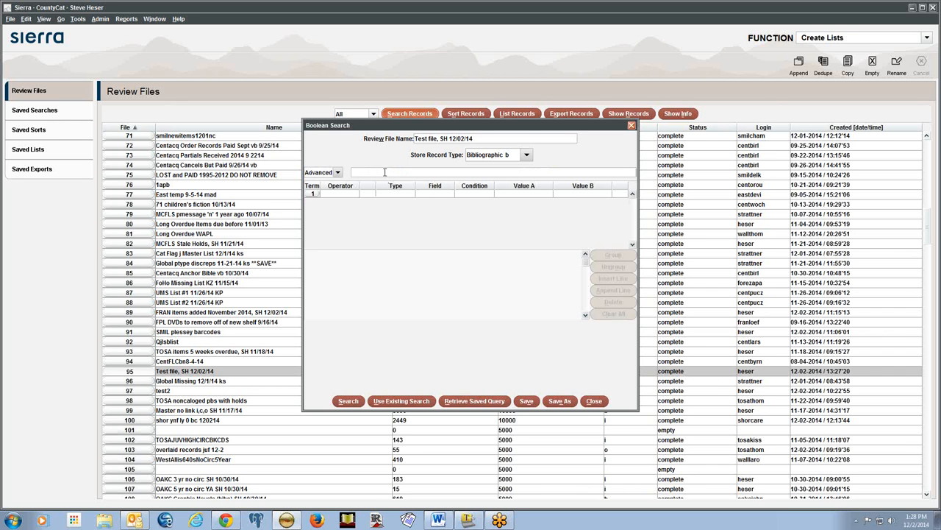
text(patterson AND "alex cross")
click(342, 403)
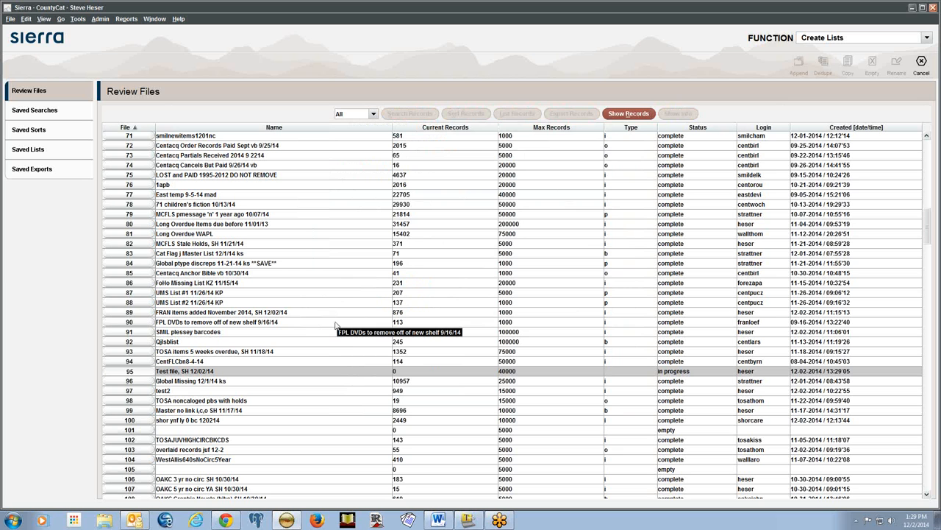
Open the 126 Test file results and view Pop goes the weasel's MARC fields
double_click(413, 375)
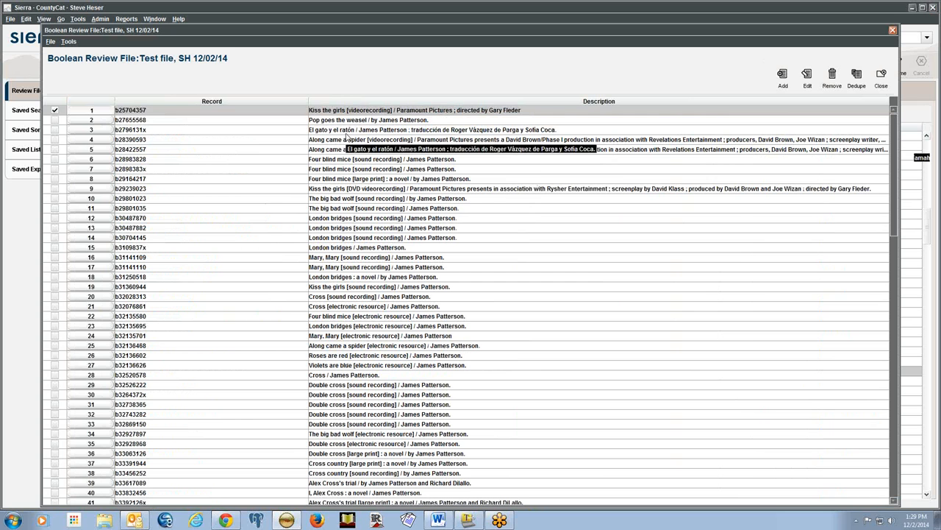
click(346, 123)
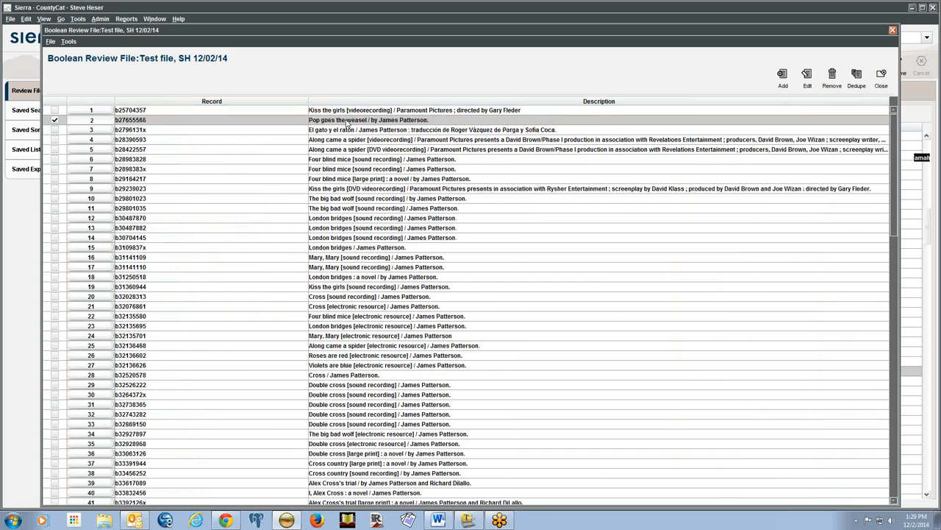
double_click(347, 123)
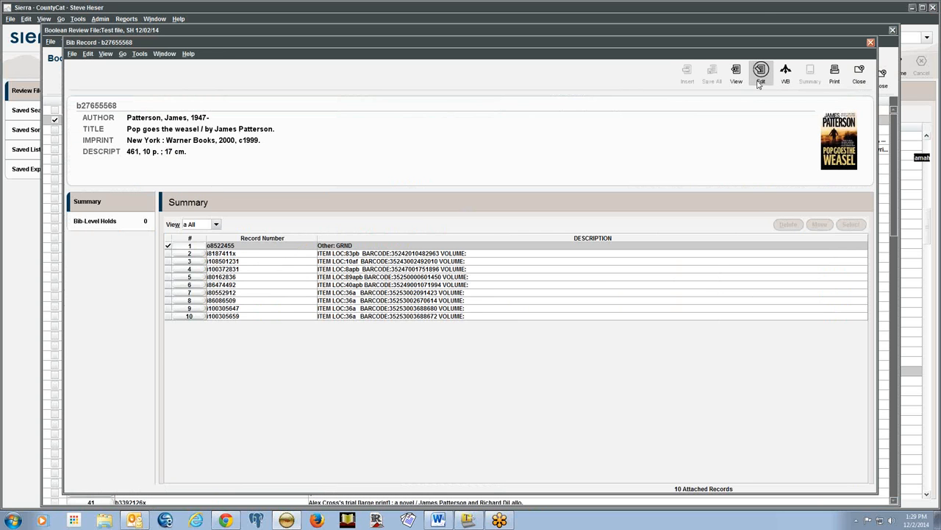
click(759, 81)
scroll(368, 292, down, 1)
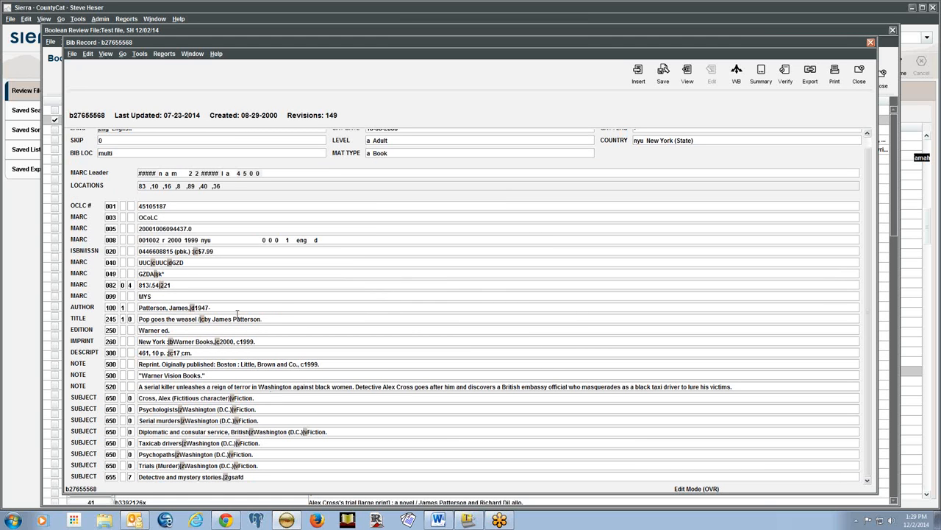
Highlight Alex Cross in the 520 summary note and Cross, Alex in the 650 heading
key(Insert)
drag(383, 386, 415, 387)
drag(139, 398, 171, 398)
click(173, 398)
drag(382, 386, 413, 386)
Close the Pop goes the weasel record and the Test file results list
click(862, 75)
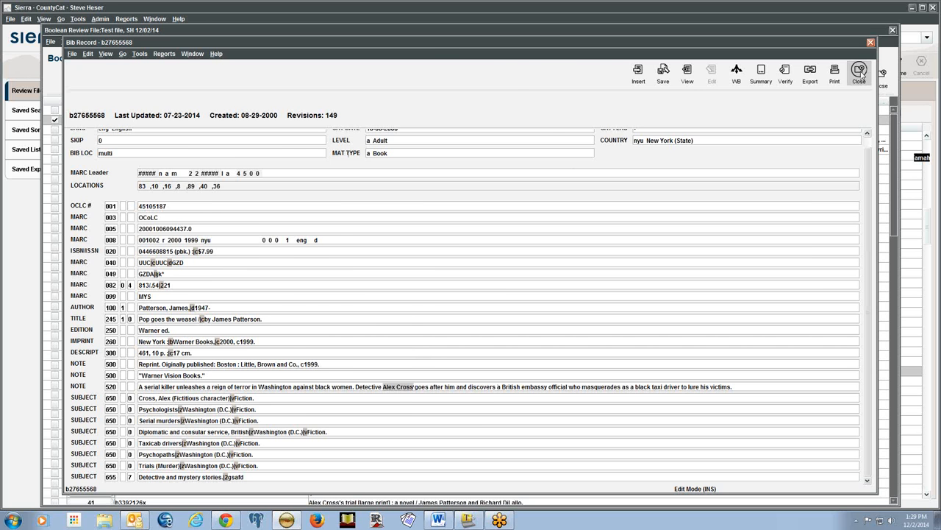
click(859, 73)
scroll(478, 354, down, 10)
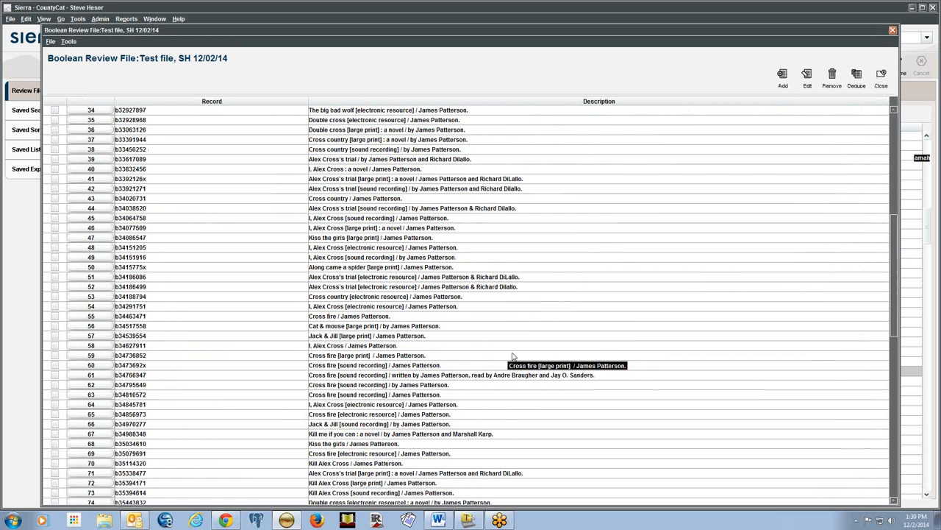
scroll(511, 356, down, 7)
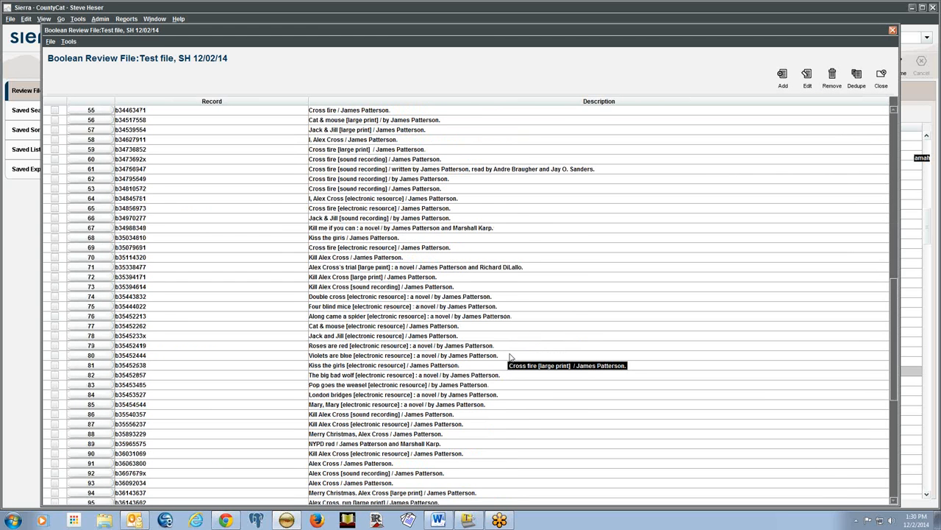
scroll(511, 357, up, 18)
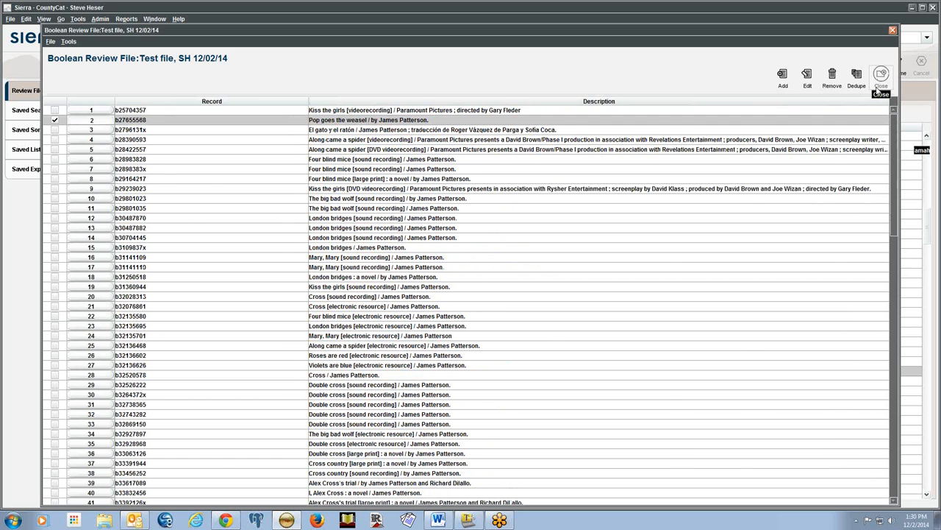
click(882, 77)
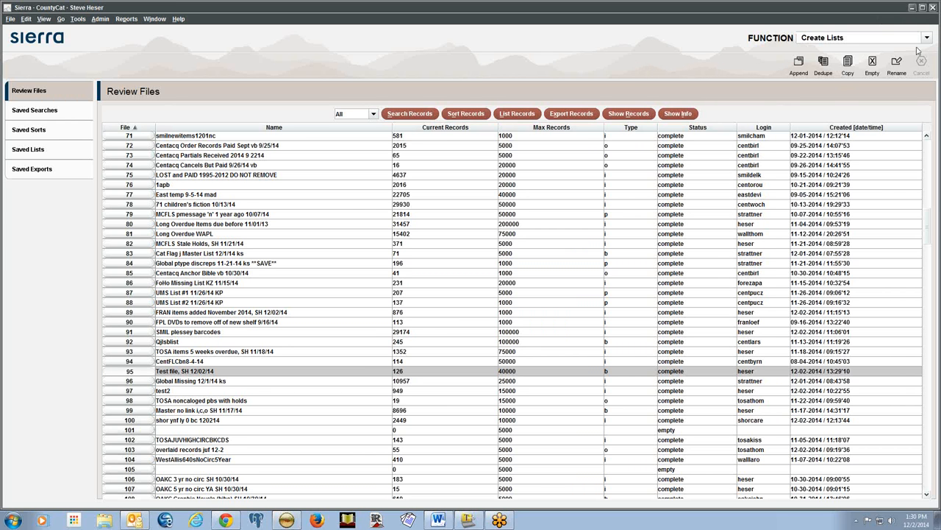
Switch to the Advanced Session presentation and go to slide 7, Wildcards
key(alt+Tab)
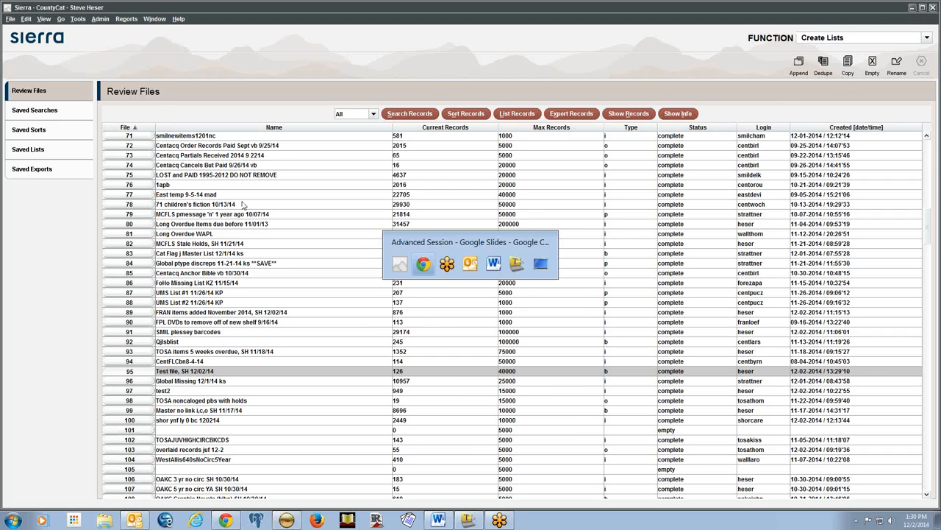
click(182, 273)
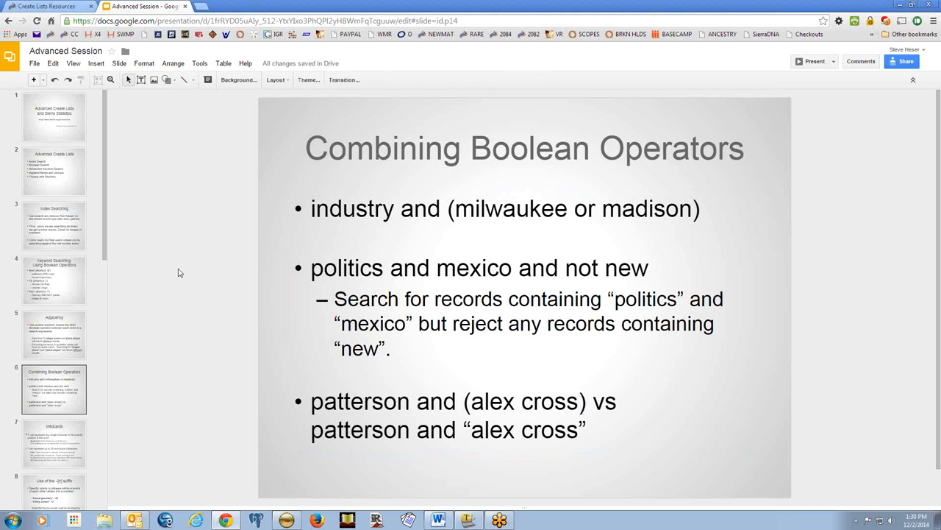
click(55, 450)
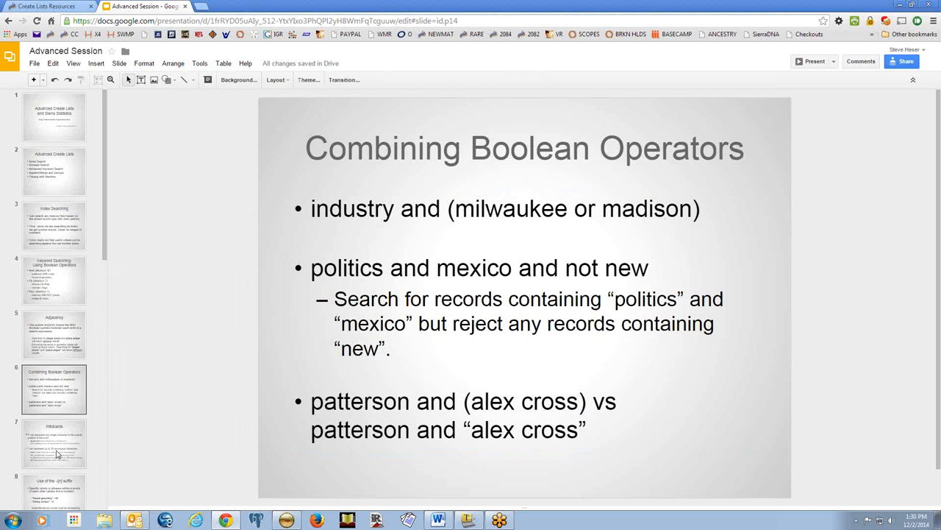
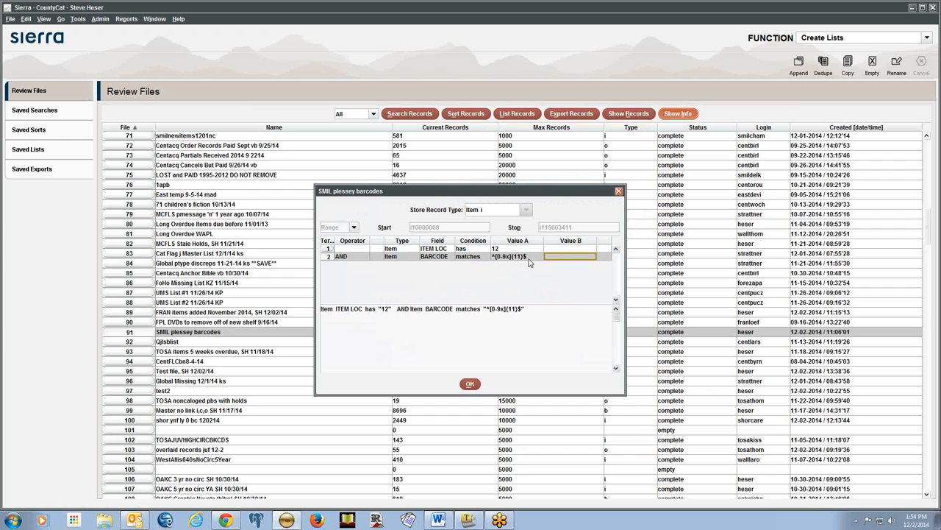
Walk through the BARCODE matches ^[0-9x]{11}$ condition, then bring up the Advanced Session slides
click(532, 259)
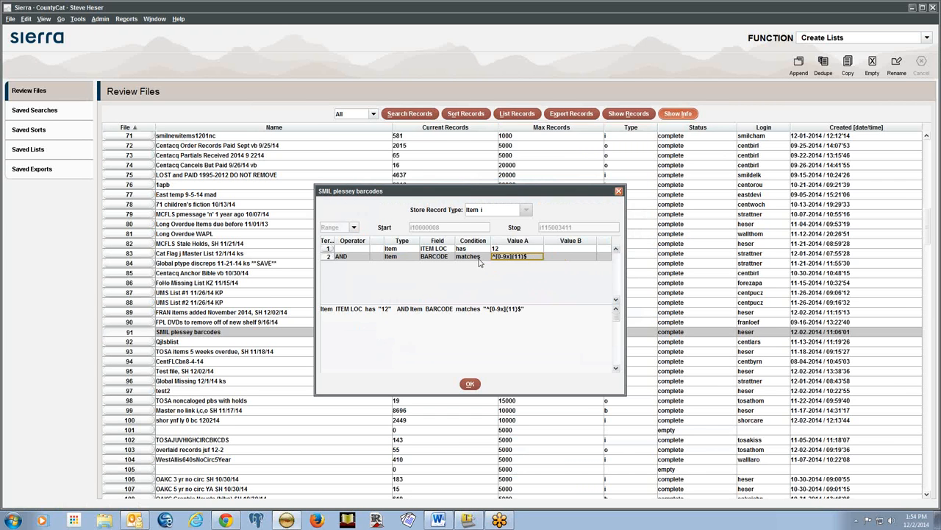
click(481, 259)
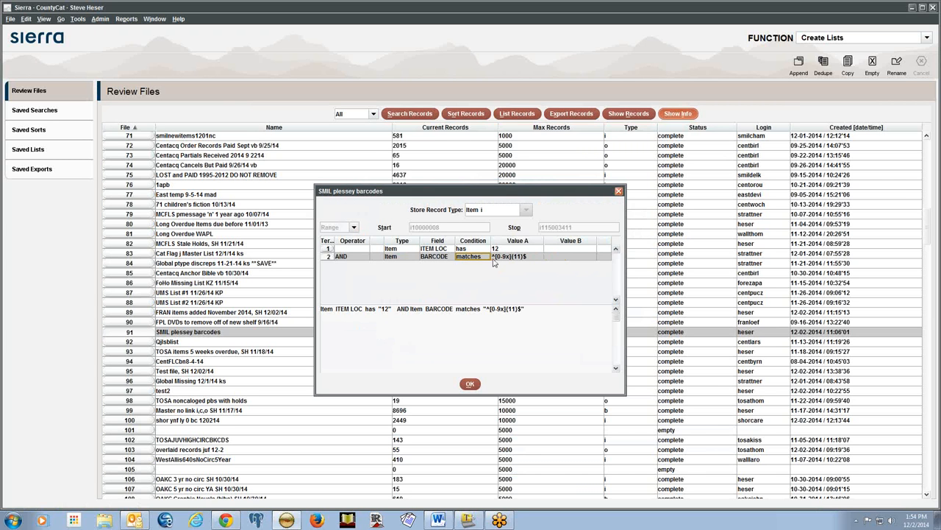
click(535, 259)
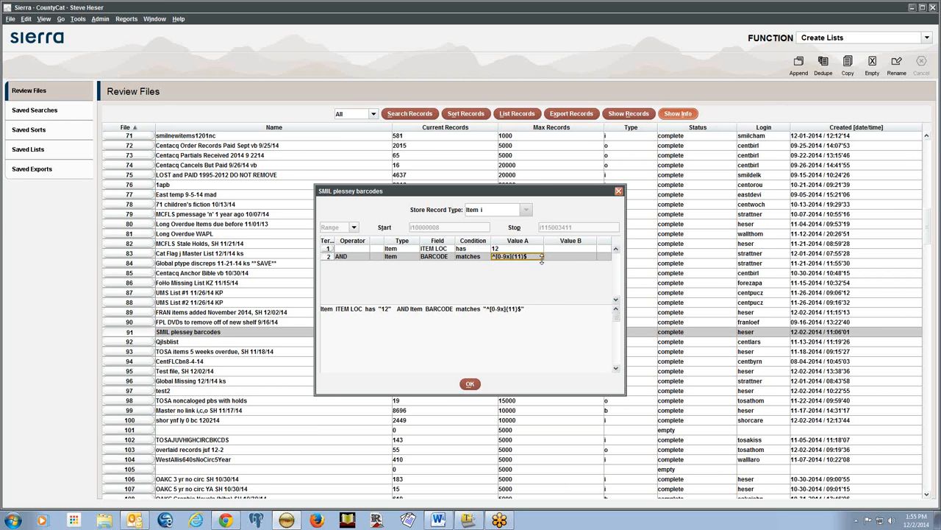
click(561, 257)
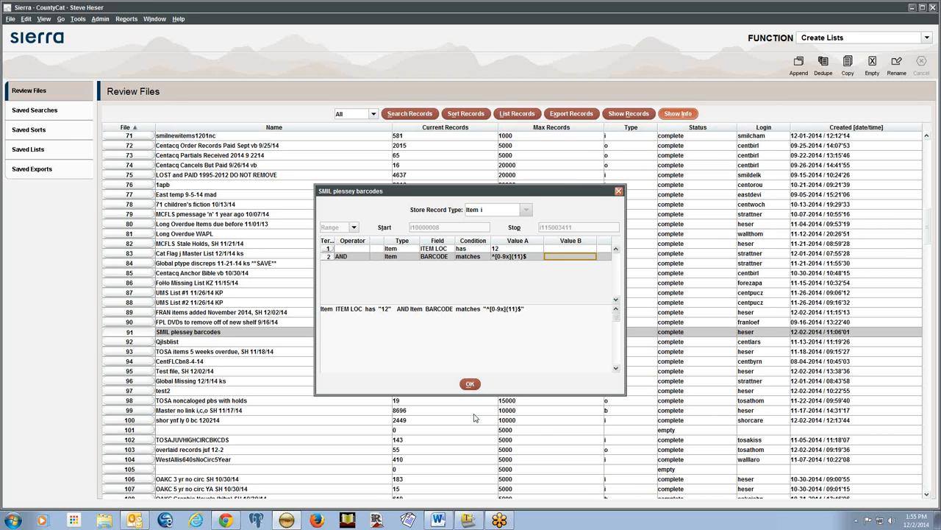
key(alt+Tab)
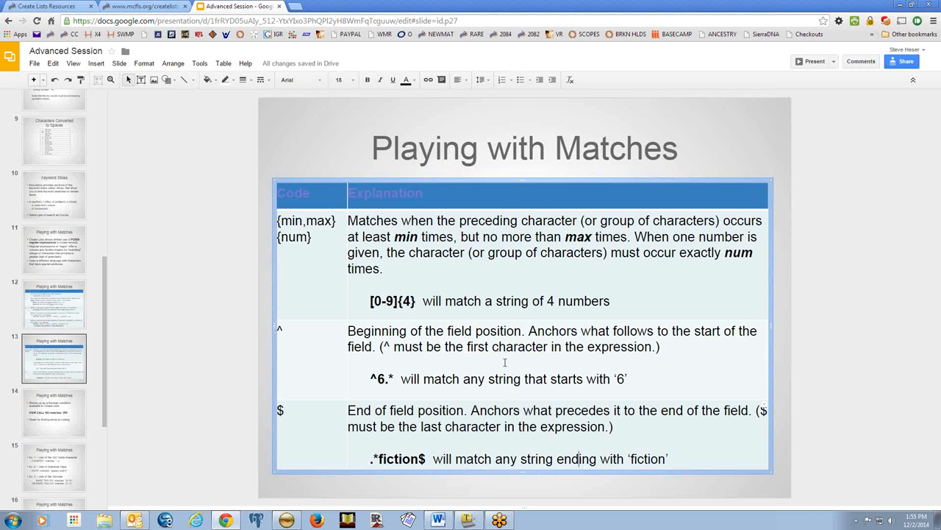
Show slide 14 on CALL NO matches '|ff$' for catching coding errors, then return to Sierra
click(71, 421)
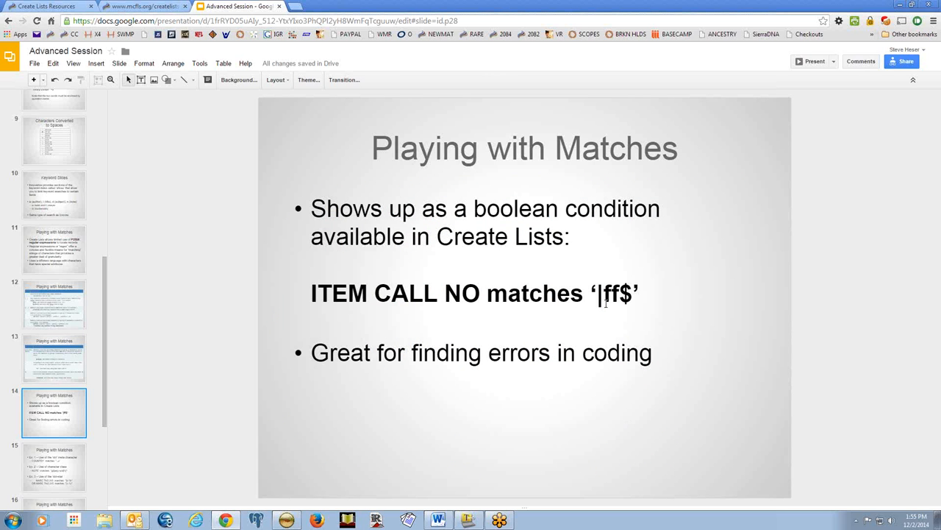
key(alt+Tab)
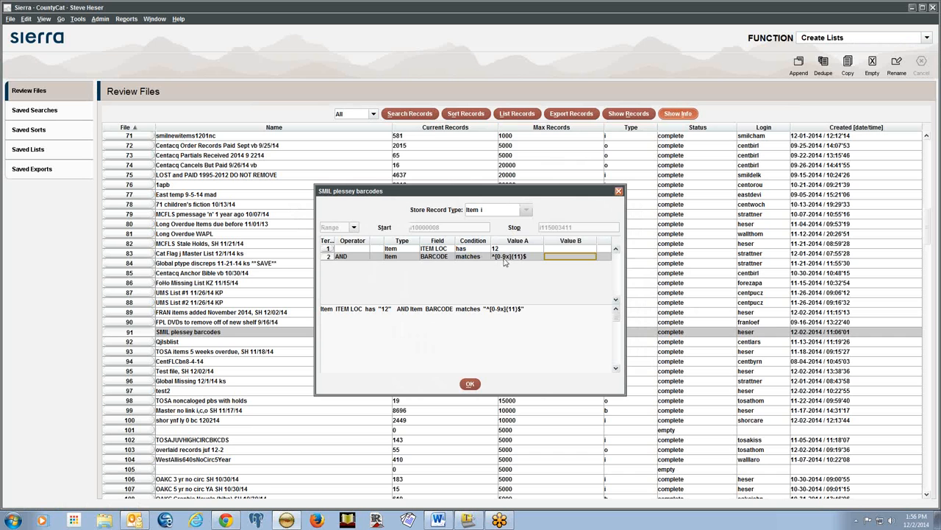
Close the SMIL plessey barcodes query and start a new search overwriting Test file, SH 12/02/14
click(505, 250)
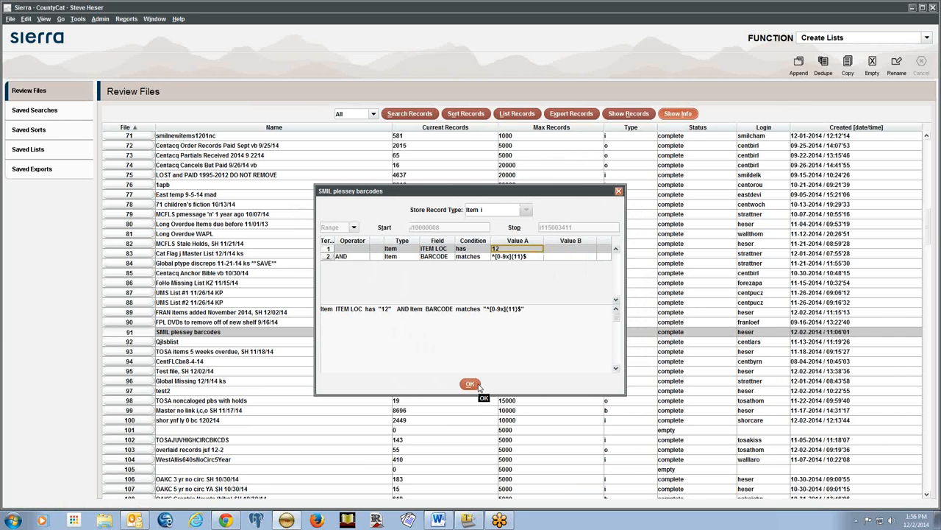
click(470, 383)
click(406, 116)
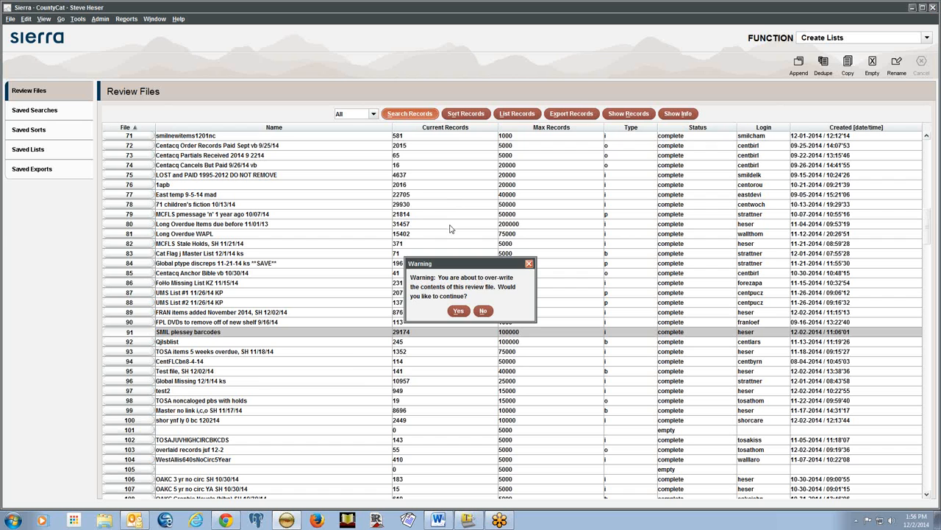
click(484, 313)
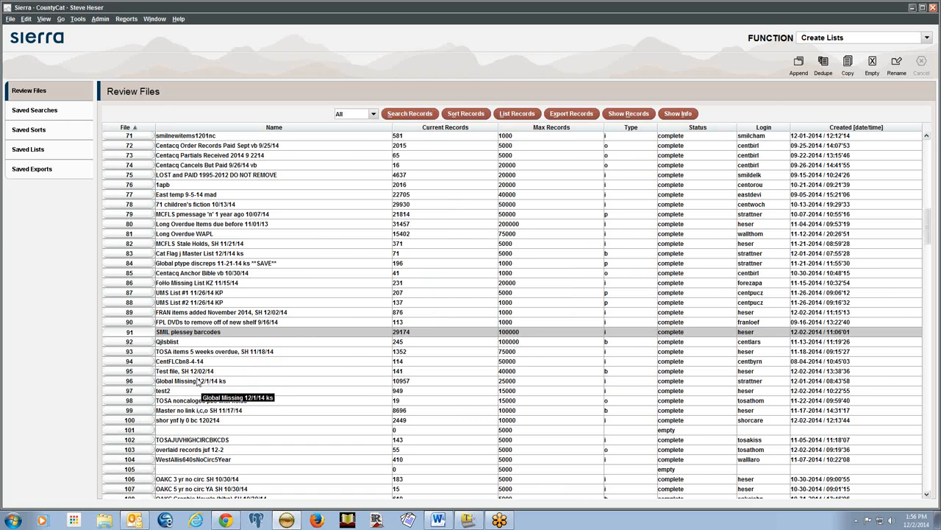
click(197, 371)
click(410, 114)
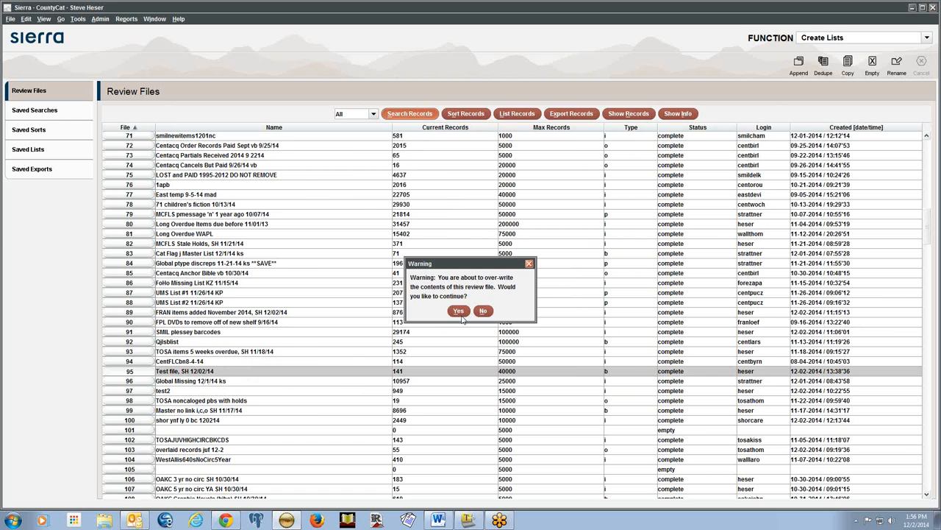
click(462, 316)
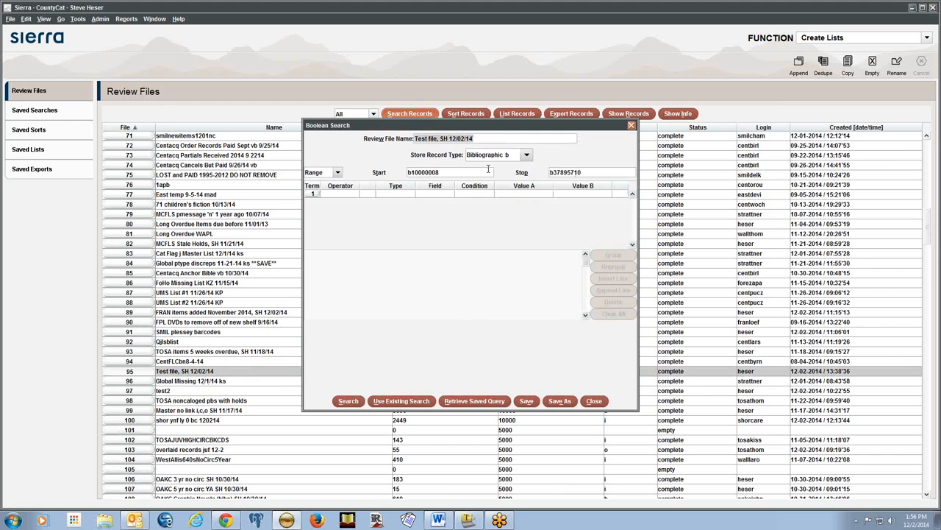
Set the record type to Item and enter the first term ITEM LOC has 89
click(480, 155)
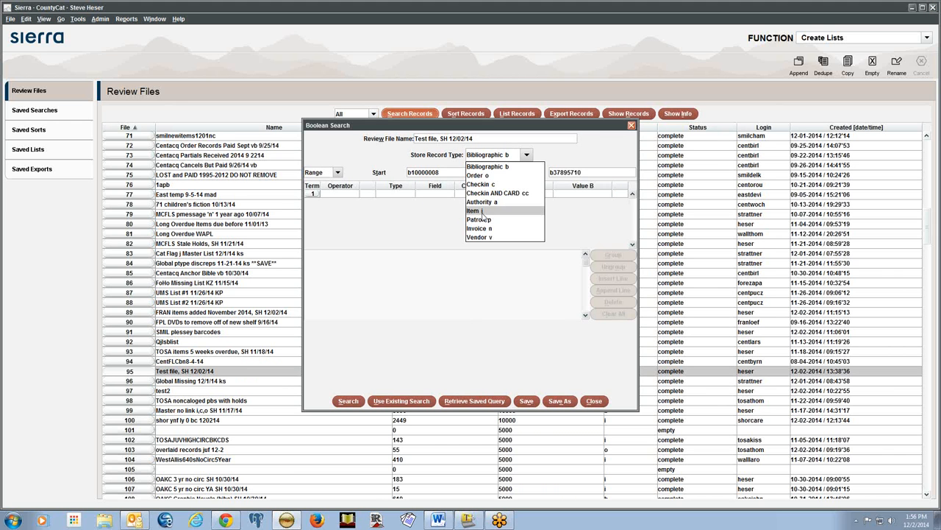
click(481, 211)
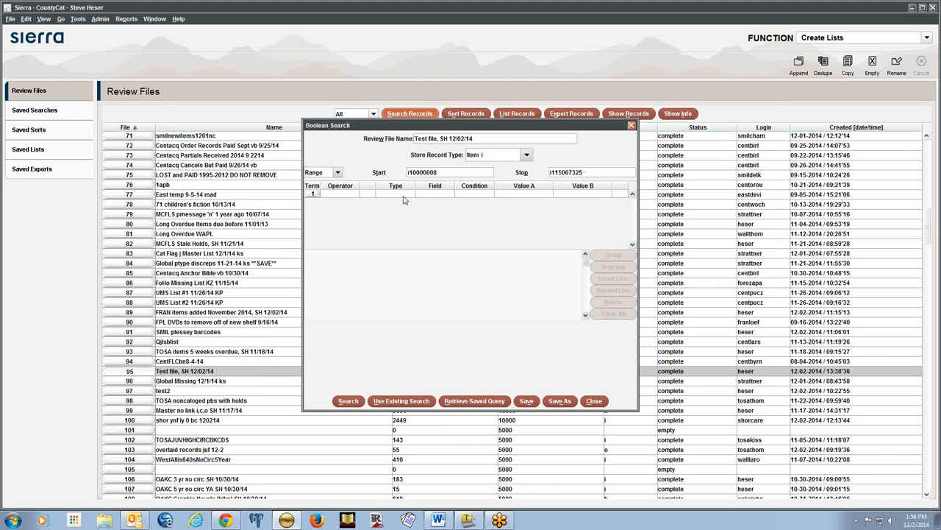
click(403, 194)
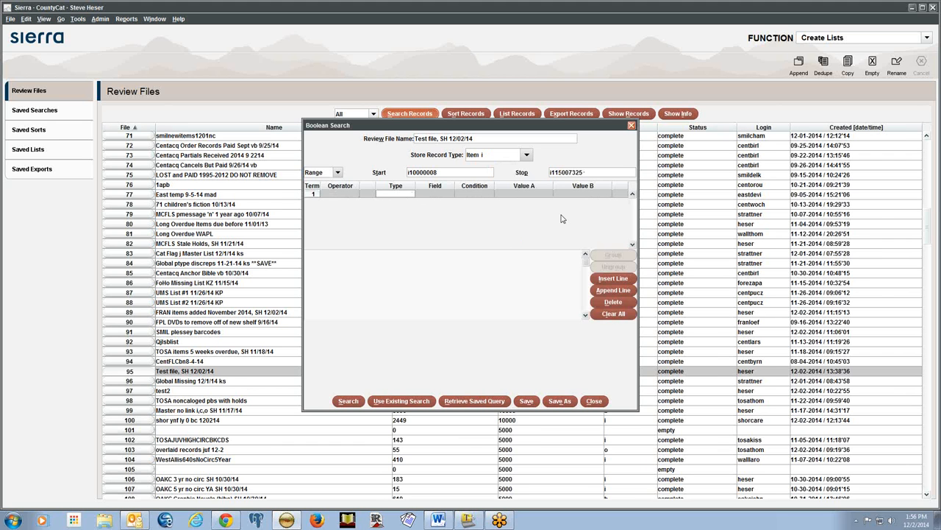
text(i)
text(79)
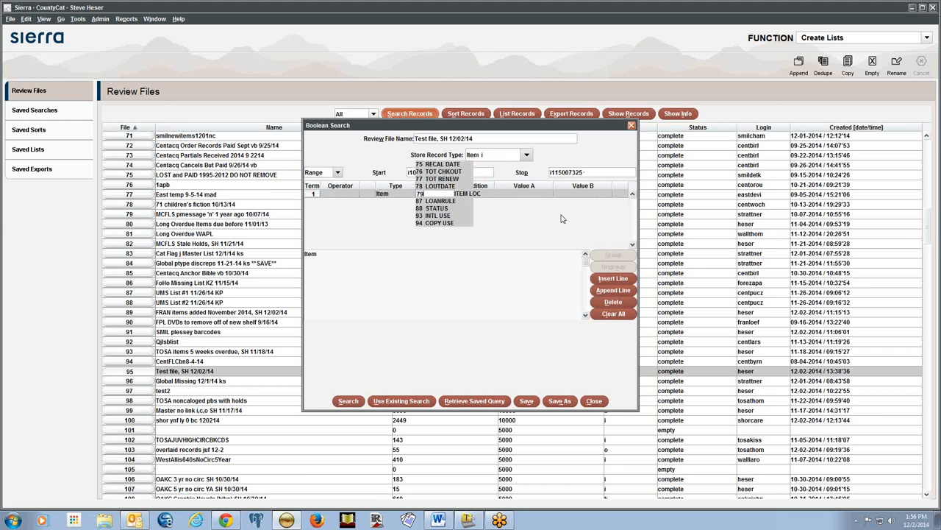
key(Tab)
text(H)
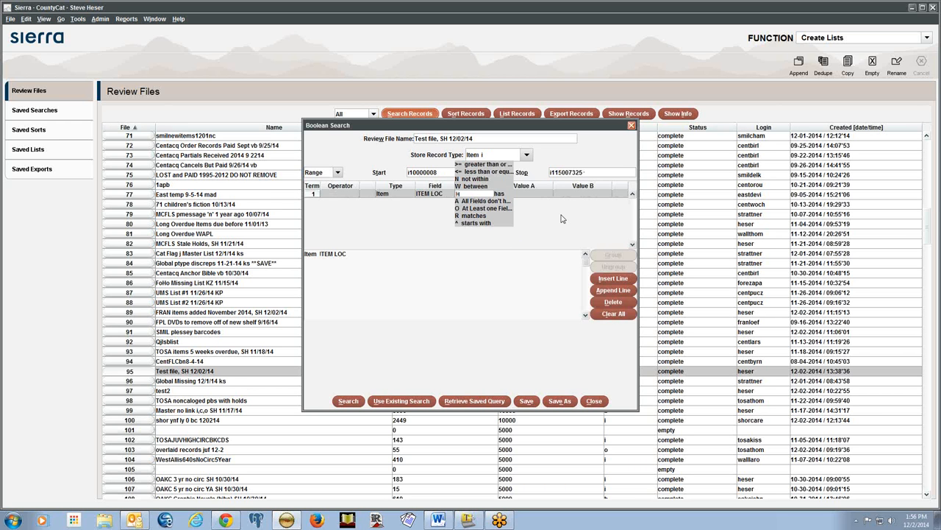
key(Tab)
text(89)
key(Return)
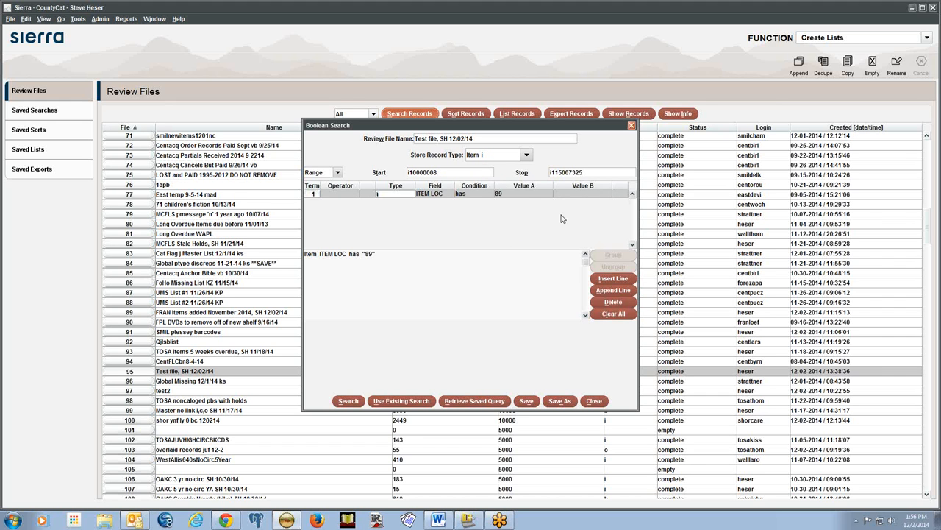
click(579, 194)
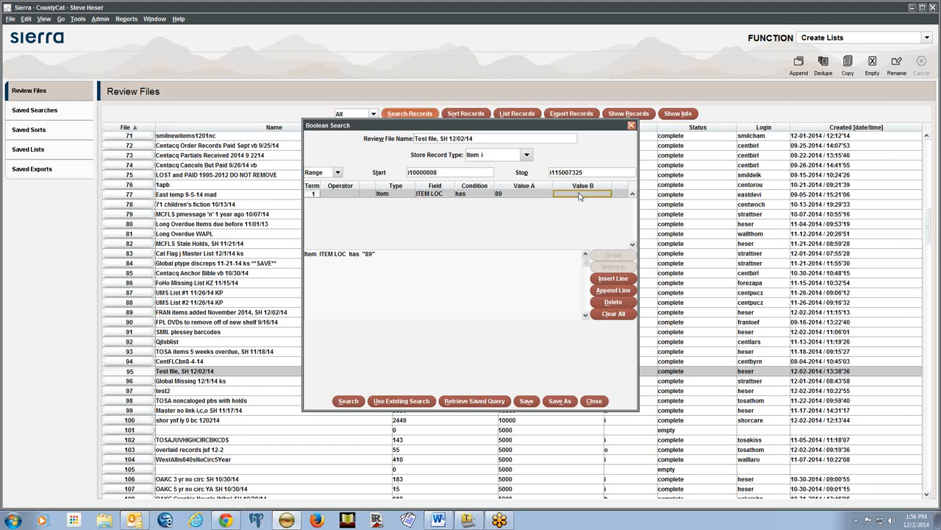
Append an AND term for item CALL NO. matches
click(604, 293)
text(i)
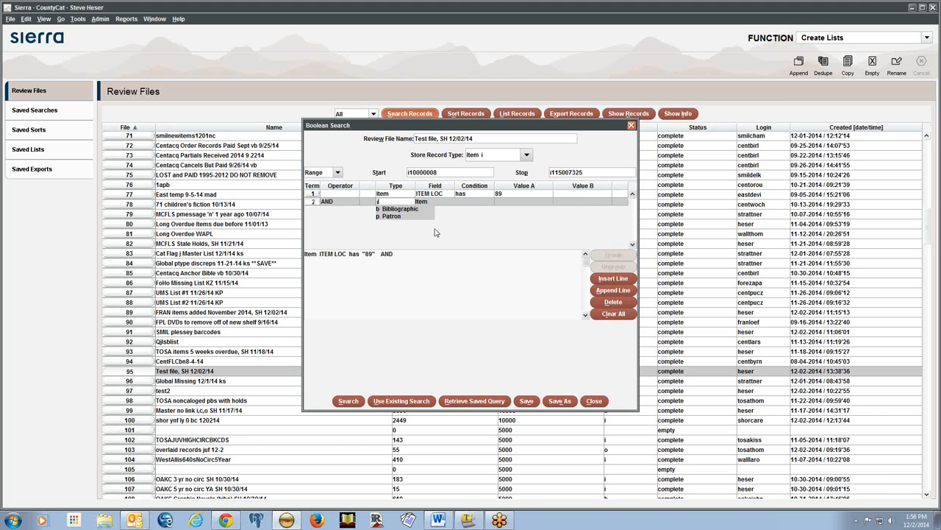
key(Tab)
text(c)
key(Tab)
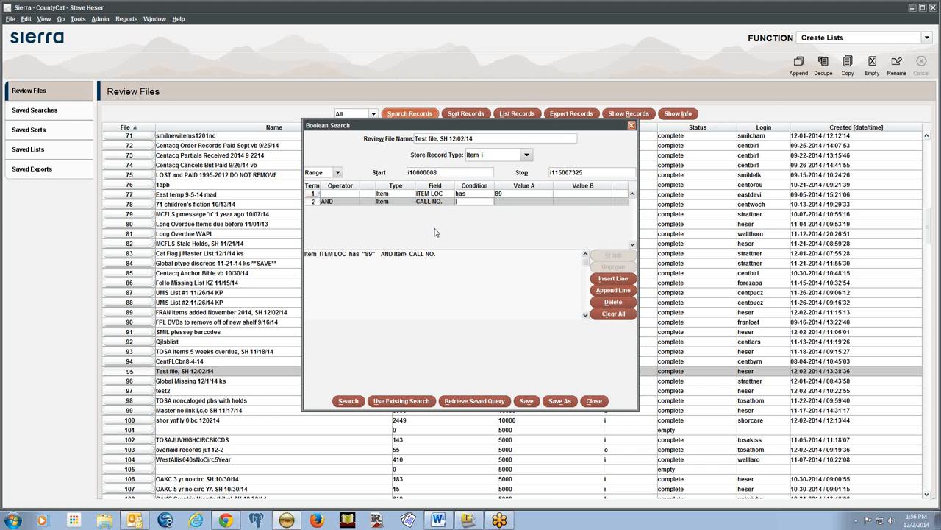
text(R)
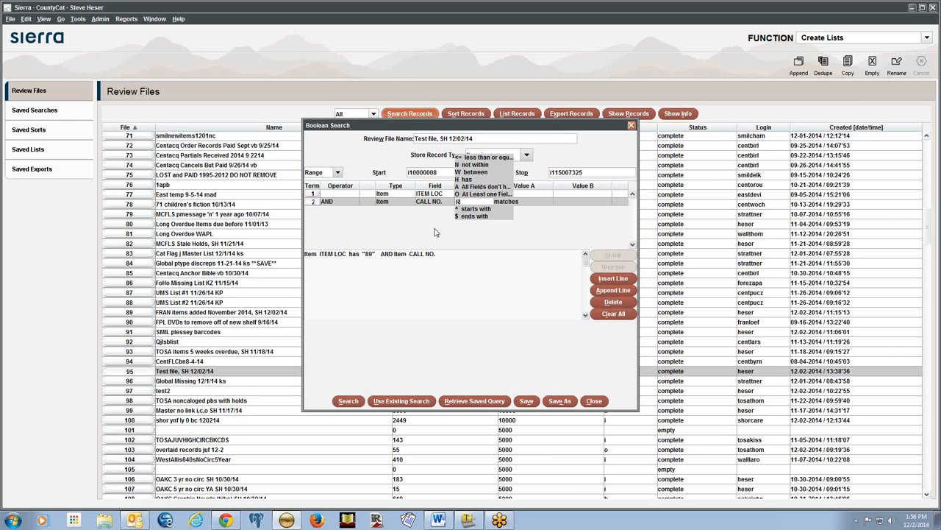
key(Tab)
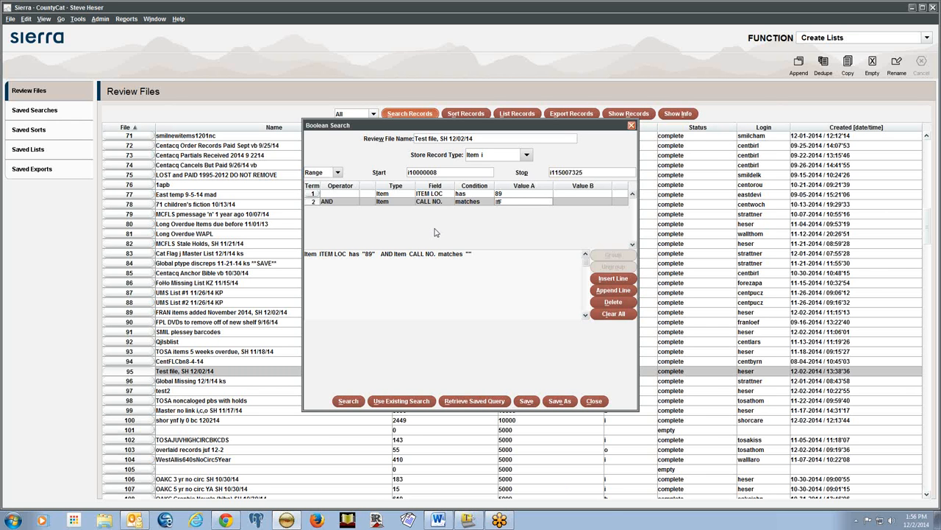
Finish entering the |ff$ call number pattern and reopen it in Value A
text($)
click(575, 202)
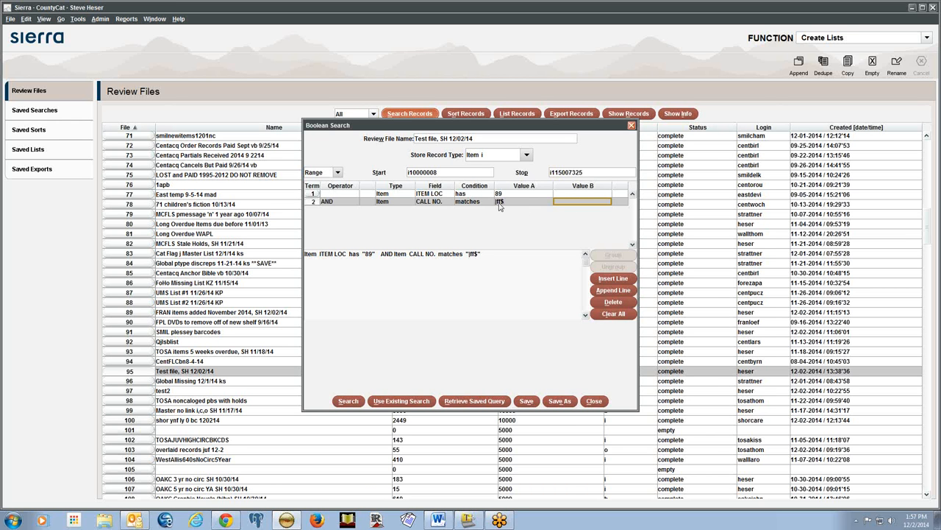
click(522, 201)
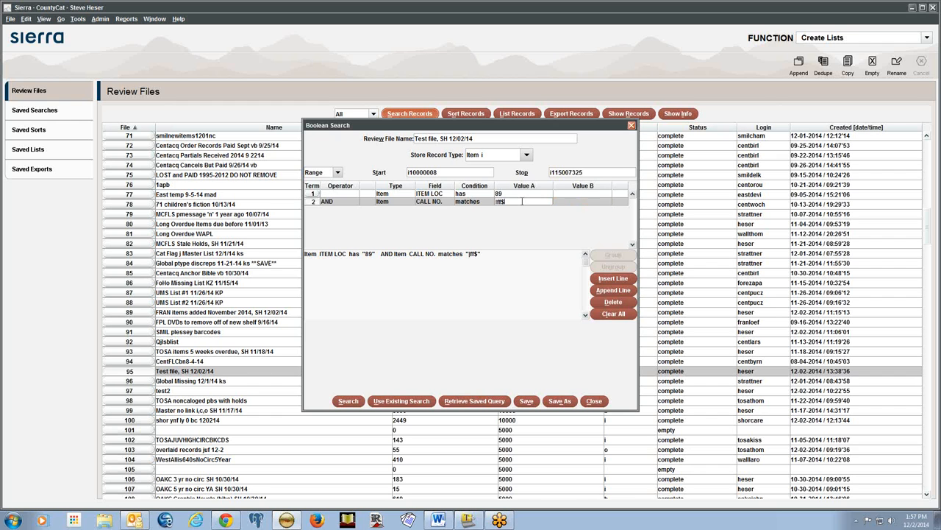
click(567, 203)
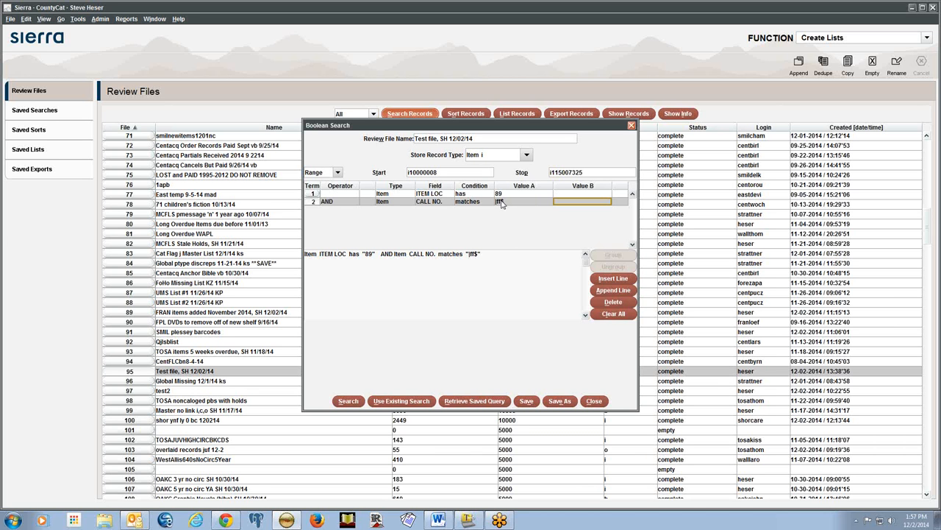
click(503, 202)
click(571, 203)
click(507, 203)
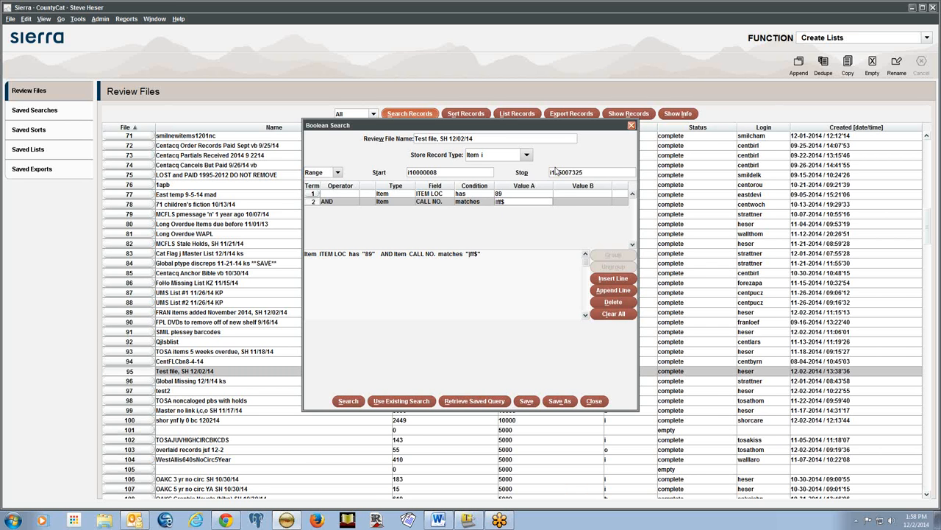
Try a leading ^ anchor on the pattern as ^|ff$, then remove it again
text(^)
click(556, 203)
click(524, 201)
key(Delete)
text(^)
key(Tab)
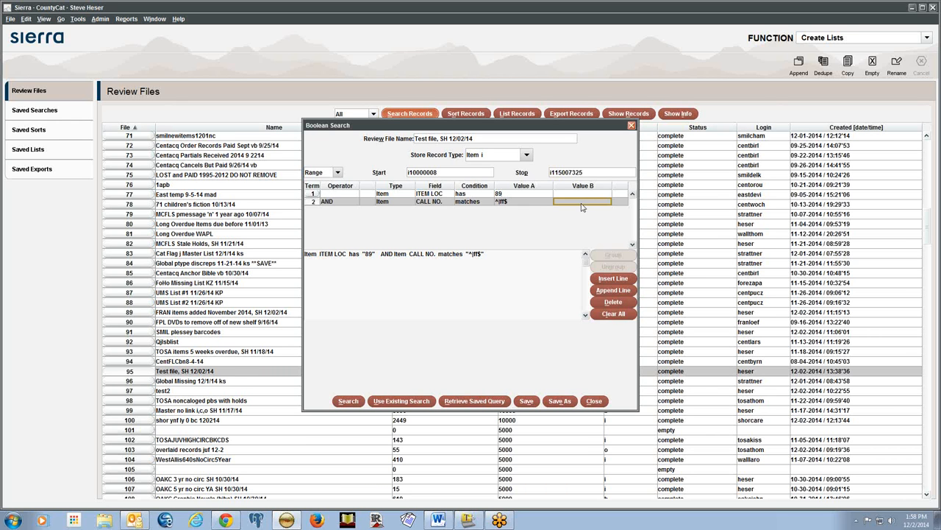
click(500, 202)
key(BackSpace)
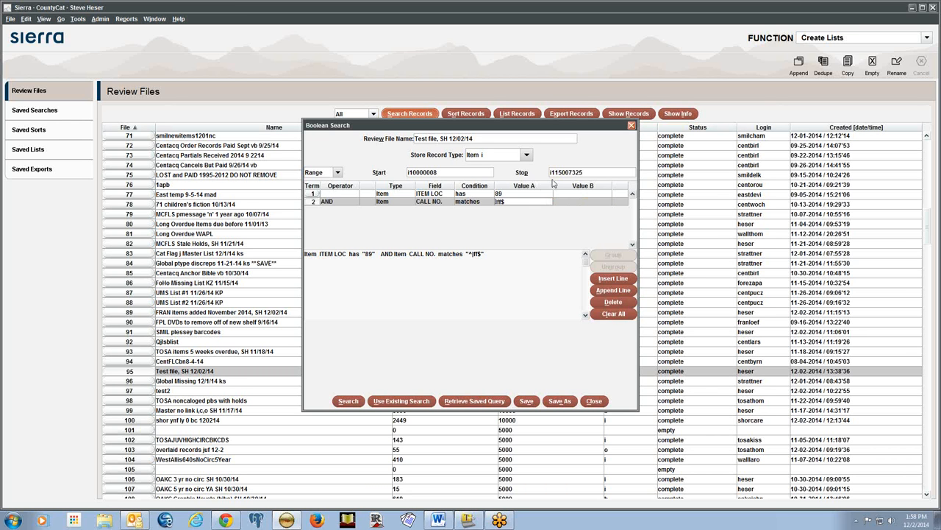
Commit the |ff$ pattern and run the search, filling Test file with 949 item records
click(564, 204)
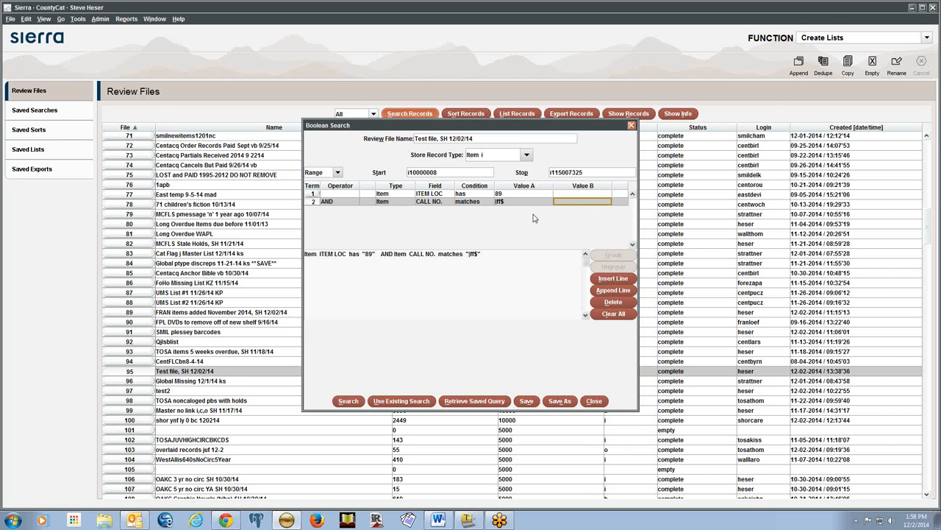
click(349, 402)
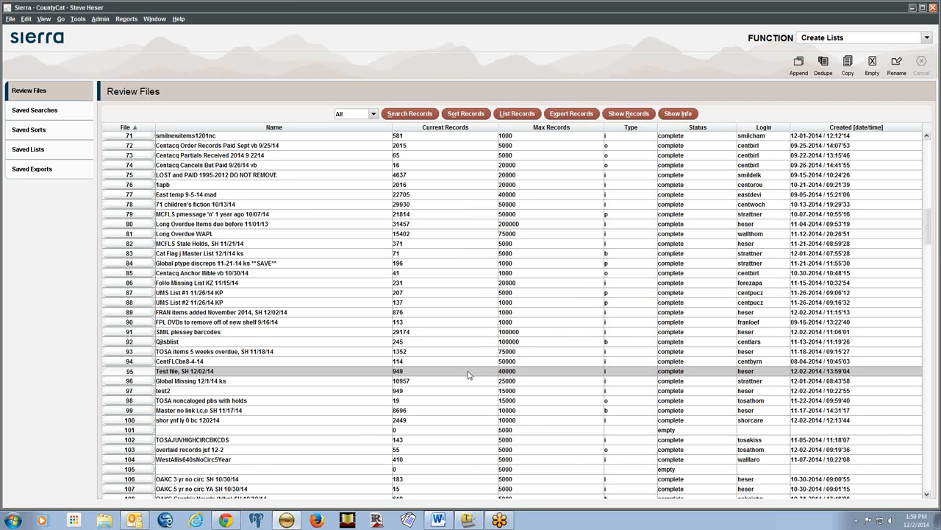
double_click(467, 374)
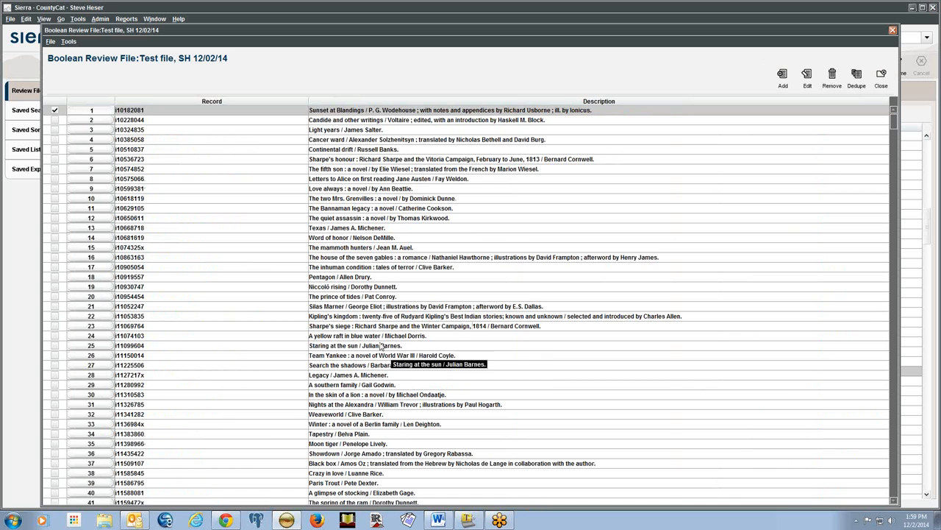
double_click(375, 150)
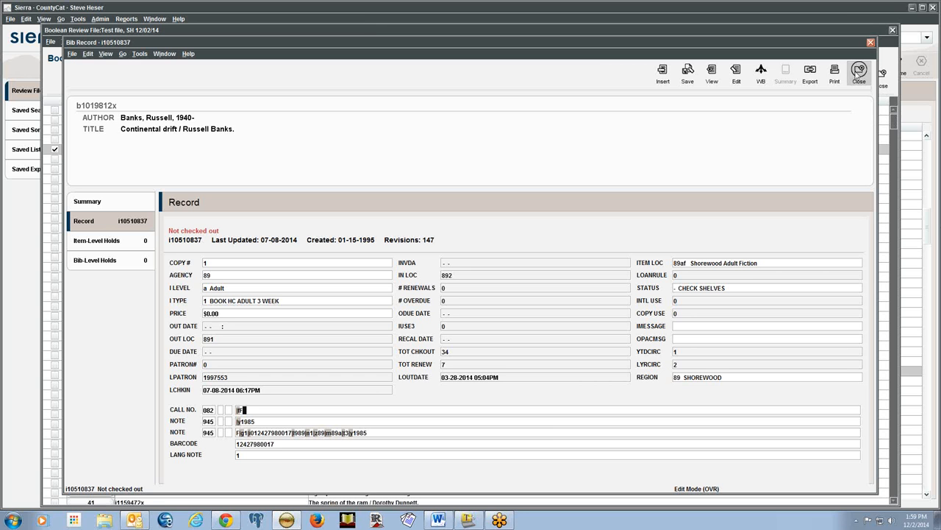
click(859, 74)
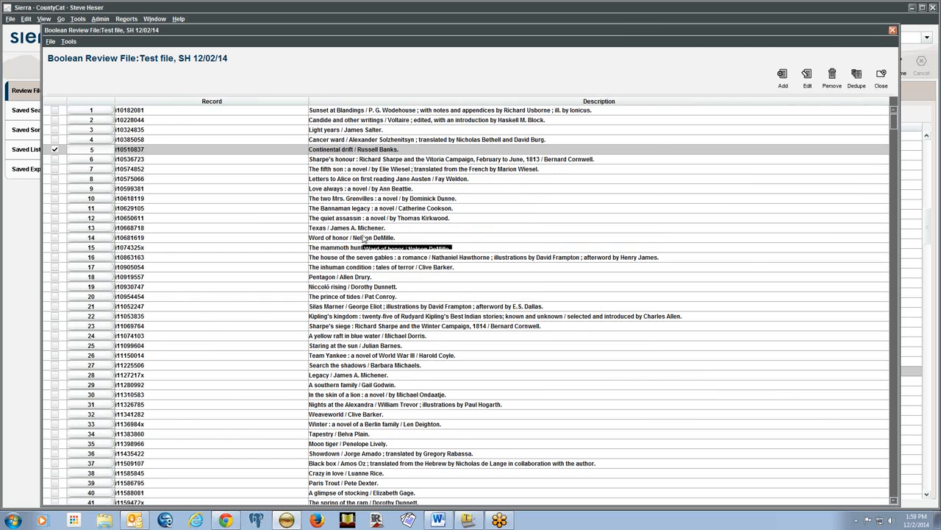
click(372, 287)
double_click(371, 287)
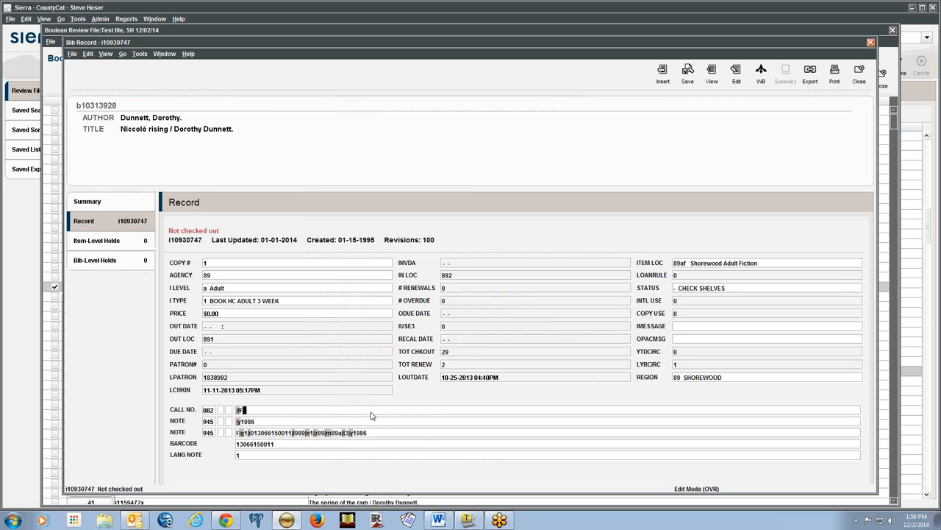
click(867, 77)
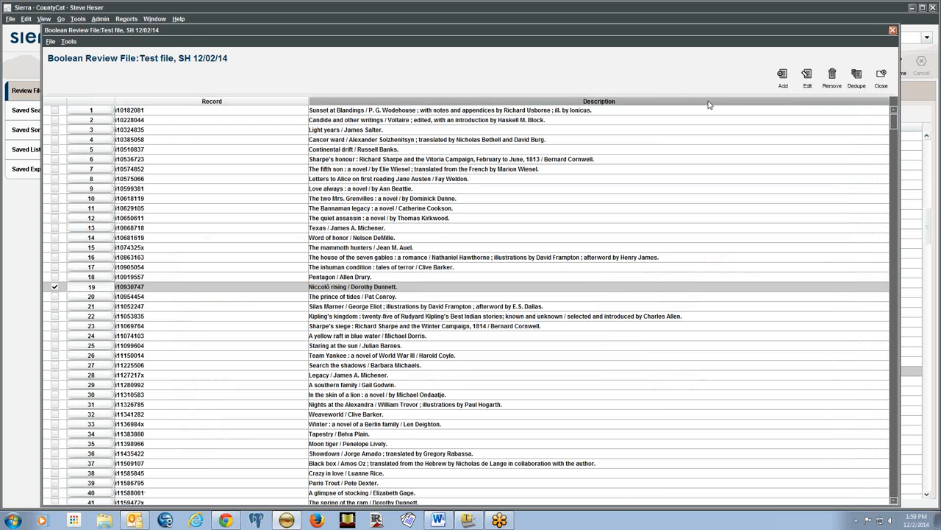
scroll(456, 412, down, 1)
scroll(456, 410, down, 1)
click(456, 409)
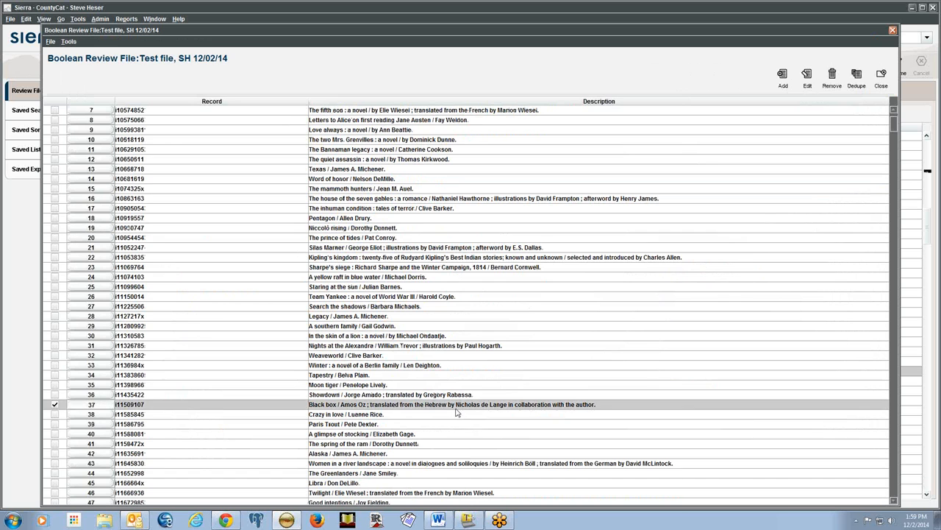
double_click(456, 409)
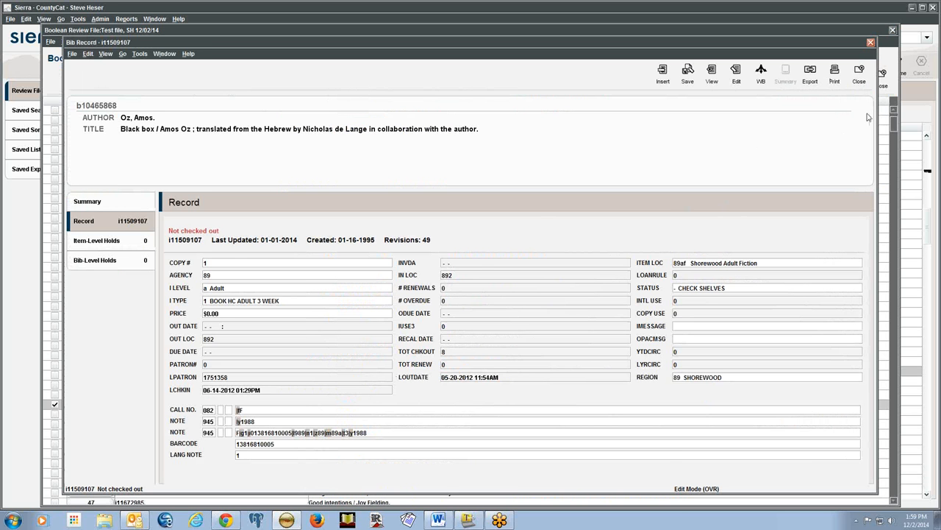
click(859, 76)
click(880, 77)
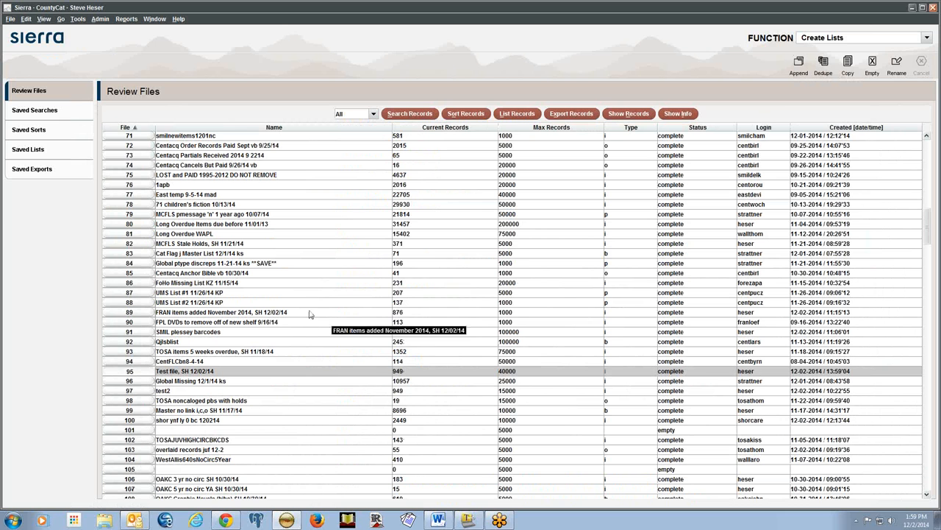
key(alt+Tab)
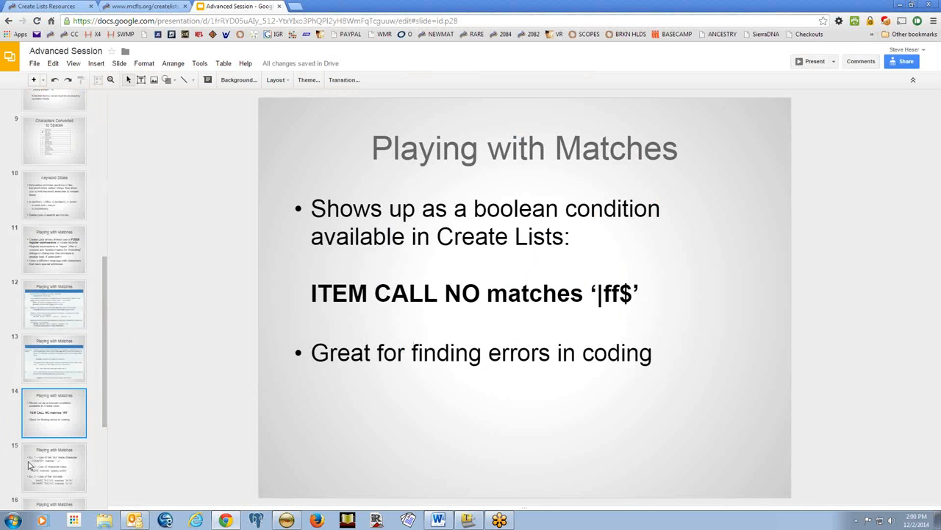
Display slide 15, Playing with Matches, with its dot, character class and dot-star examples
click(56, 460)
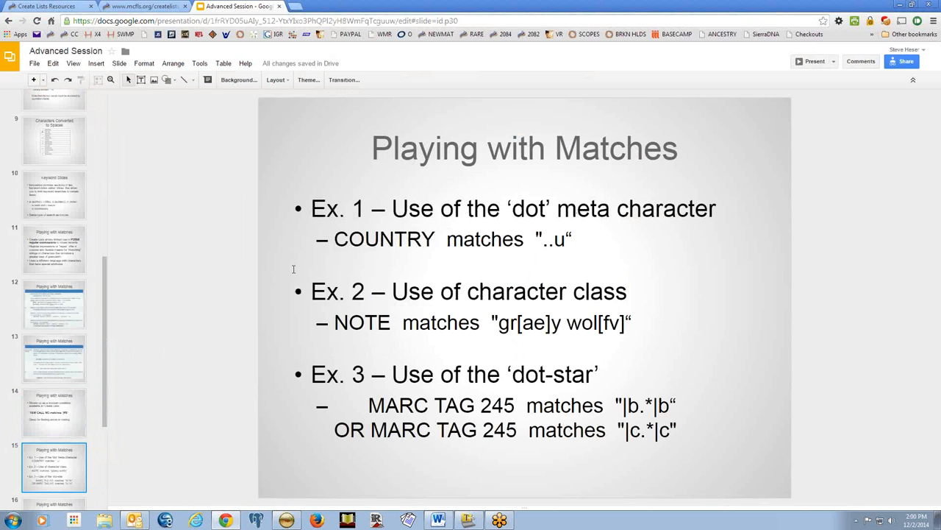
click(145, 6)
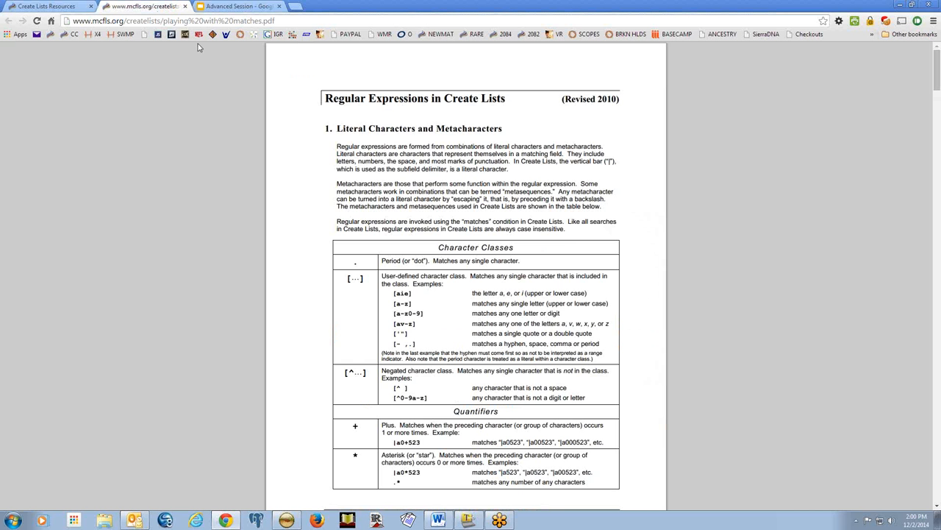
scroll(267, 231, down, 4)
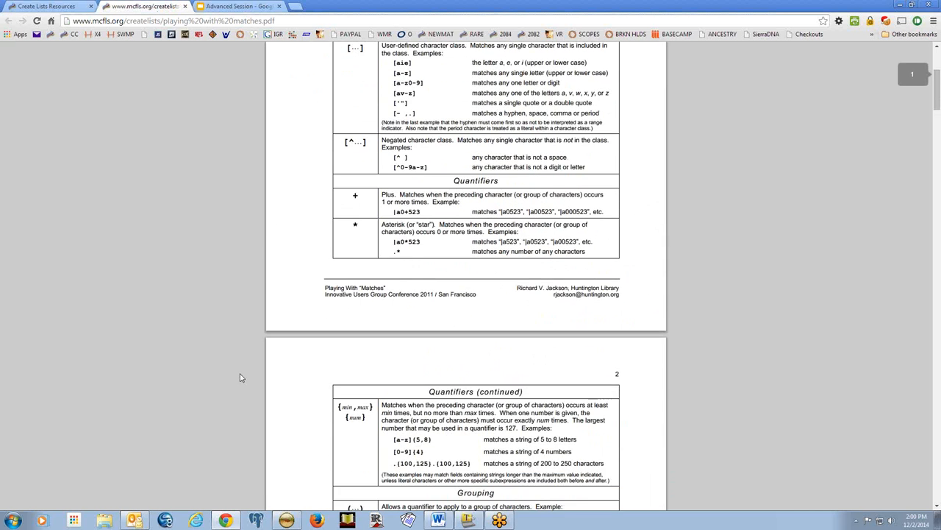
scroll(239, 380, down, 5)
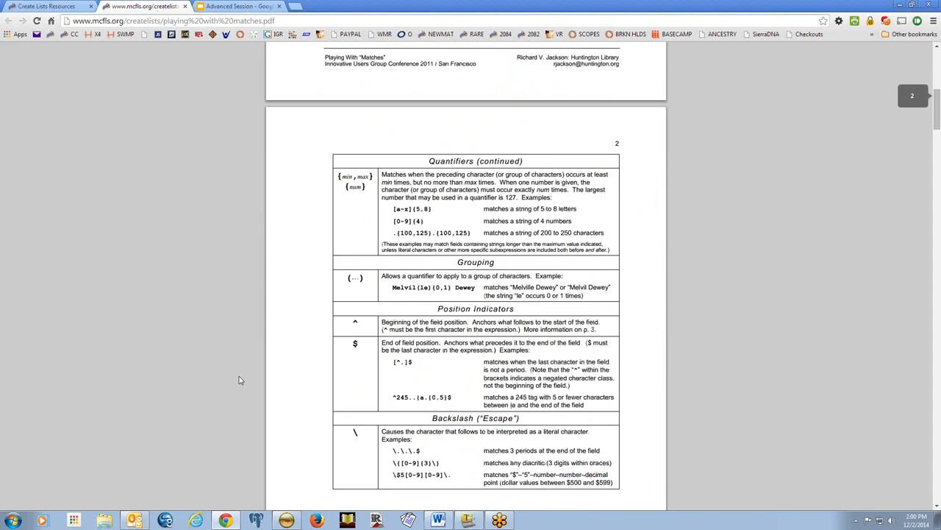
scroll(239, 380, down, 10)
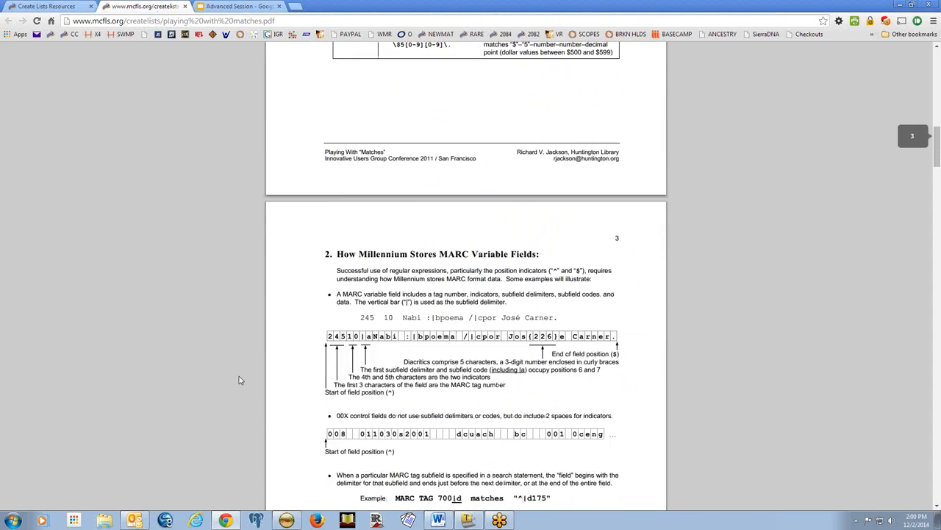
scroll(239, 380, down, 5)
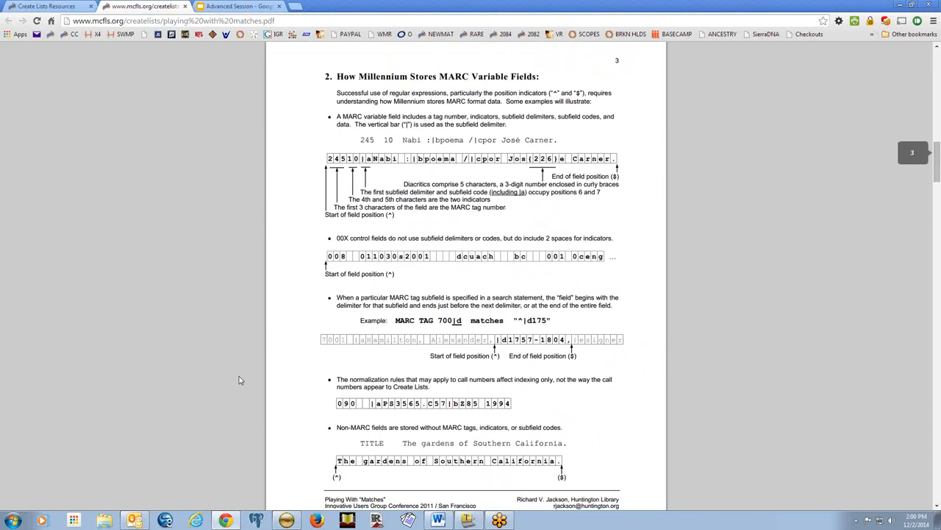
scroll(239, 379, down, 6)
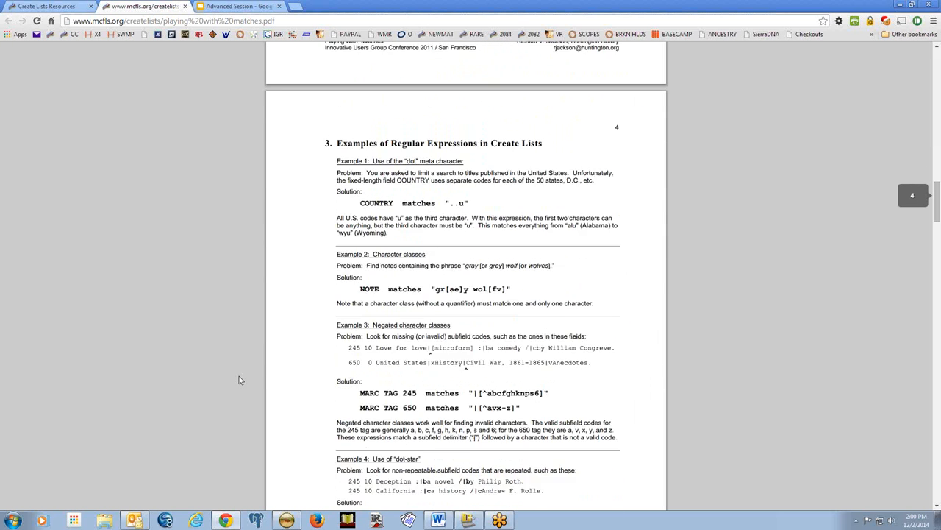
click(201, 6)
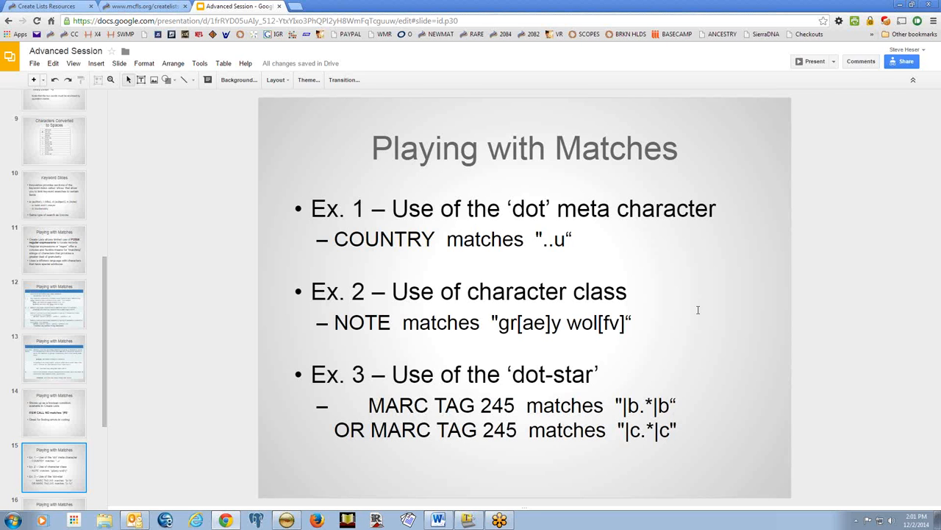
click(287, 520)
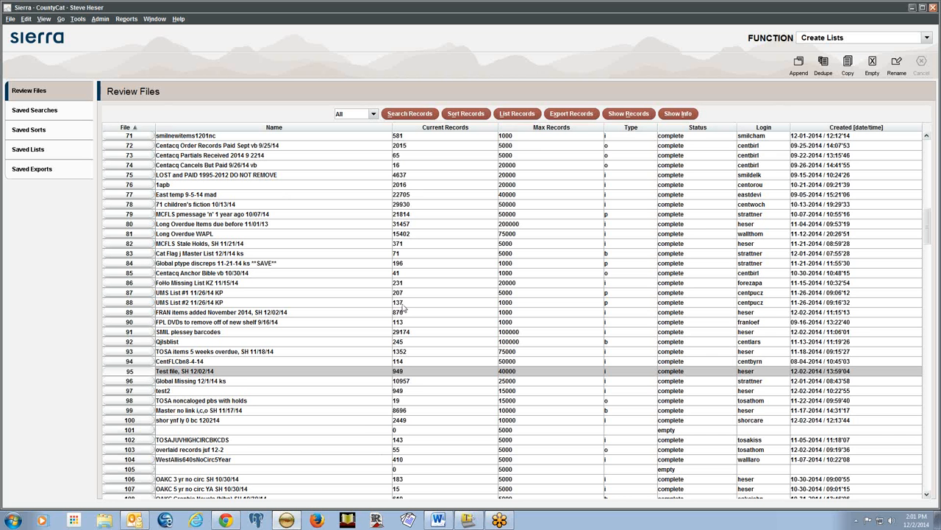
double_click(412, 374)
click(461, 237)
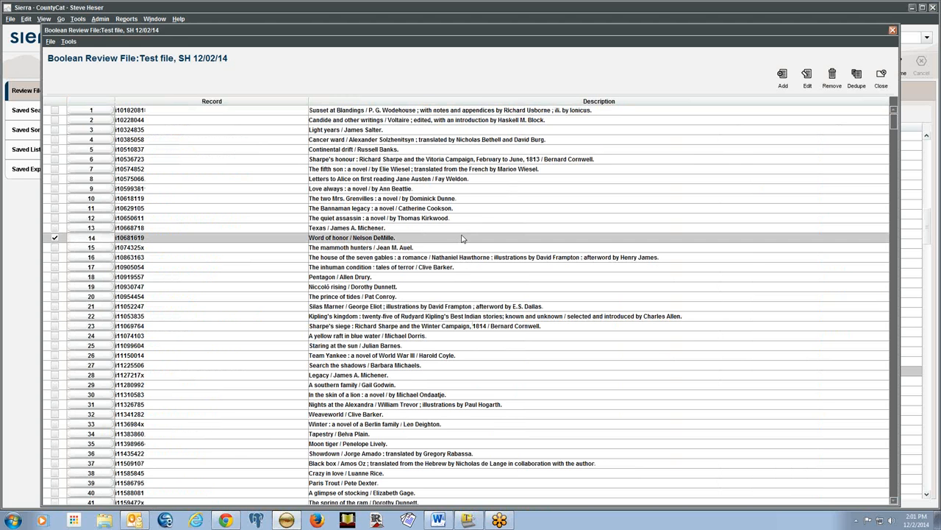
double_click(462, 238)
click(728, 73)
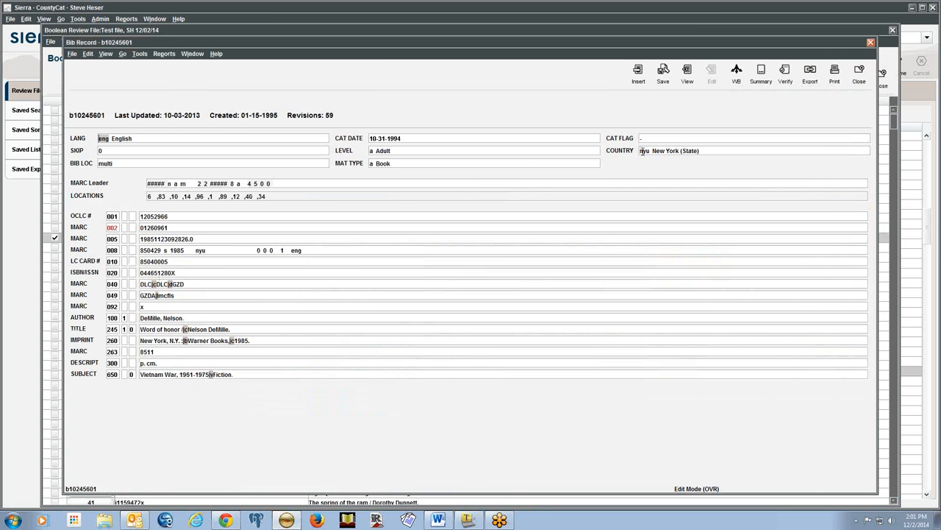
double_click(720, 150)
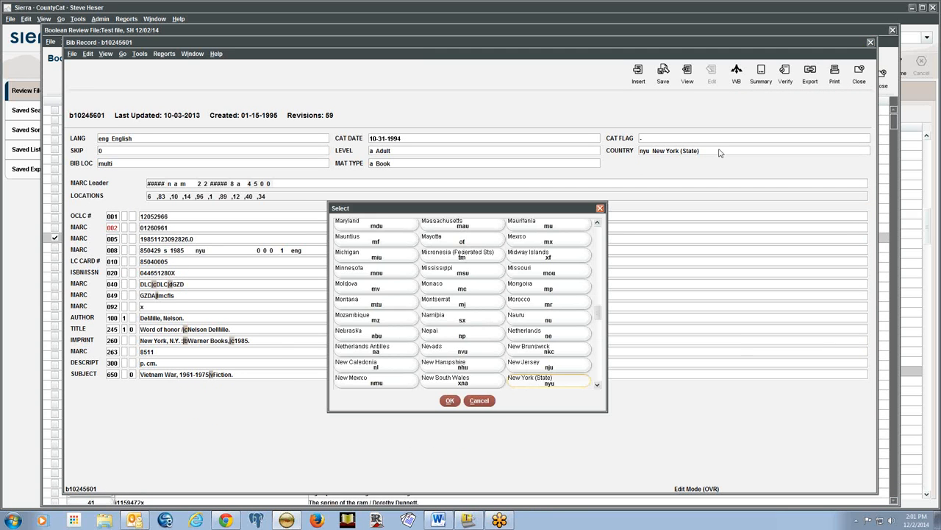
drag(600, 316, 599, 228)
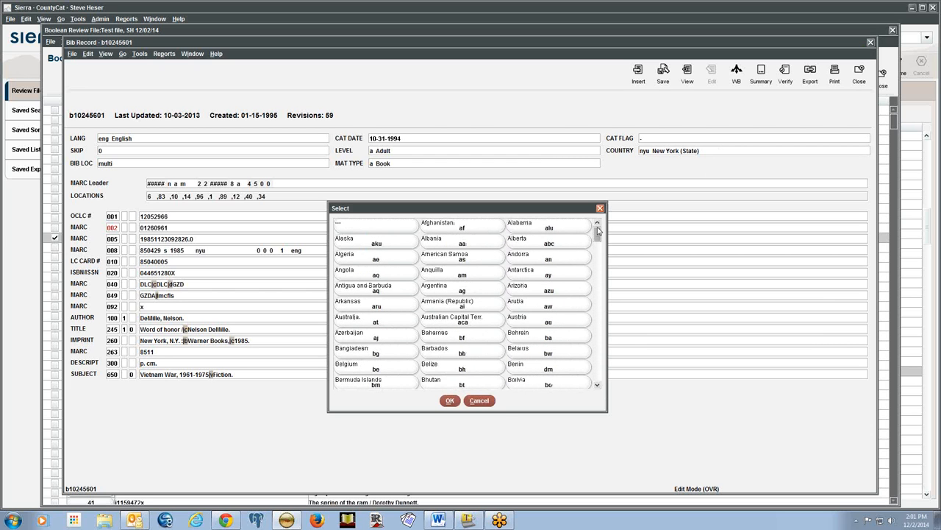
click(479, 400)
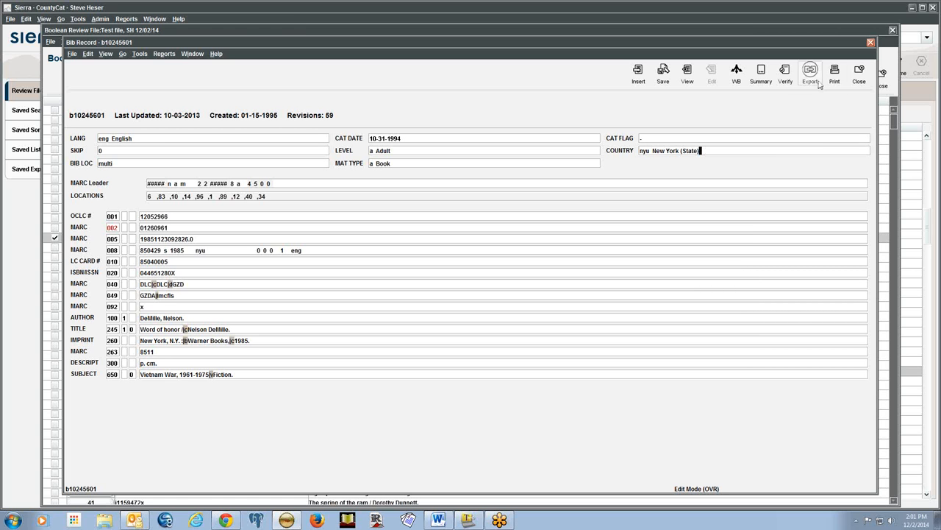
click(859, 74)
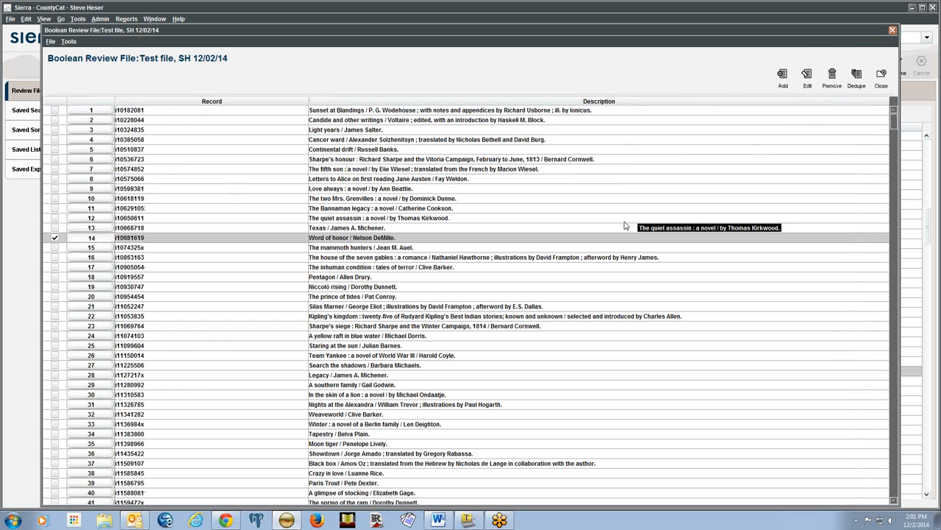
click(883, 73)
key(alt+Tab)
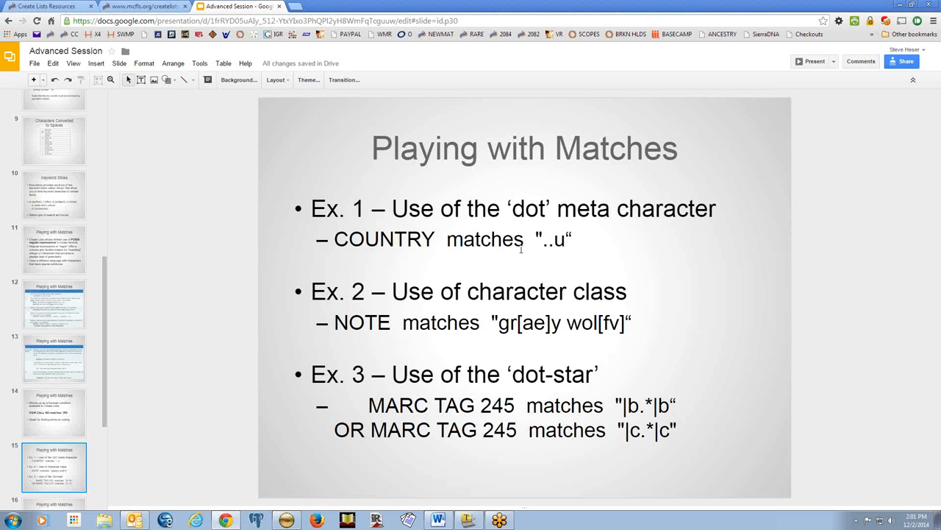
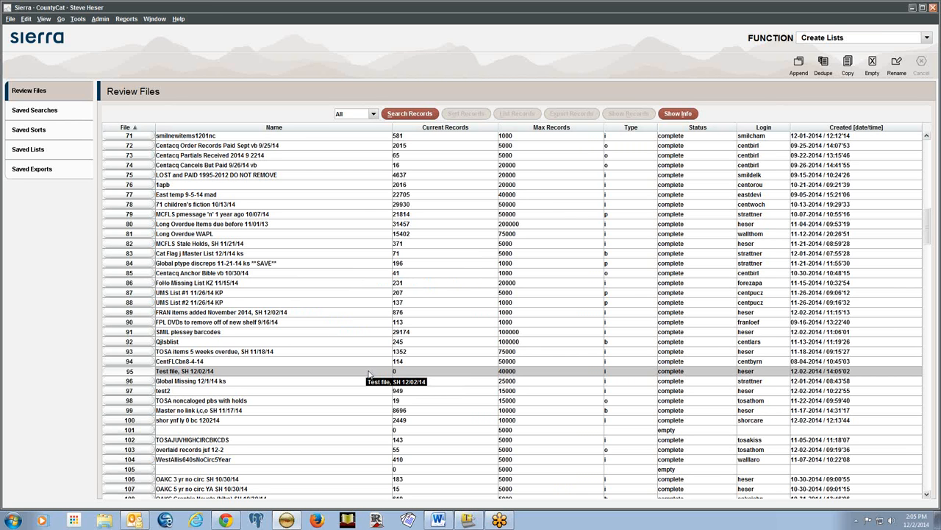
Switch to Chrome to show the Advanced Session 'Playing with Matches' slide
key(alt+Tab)
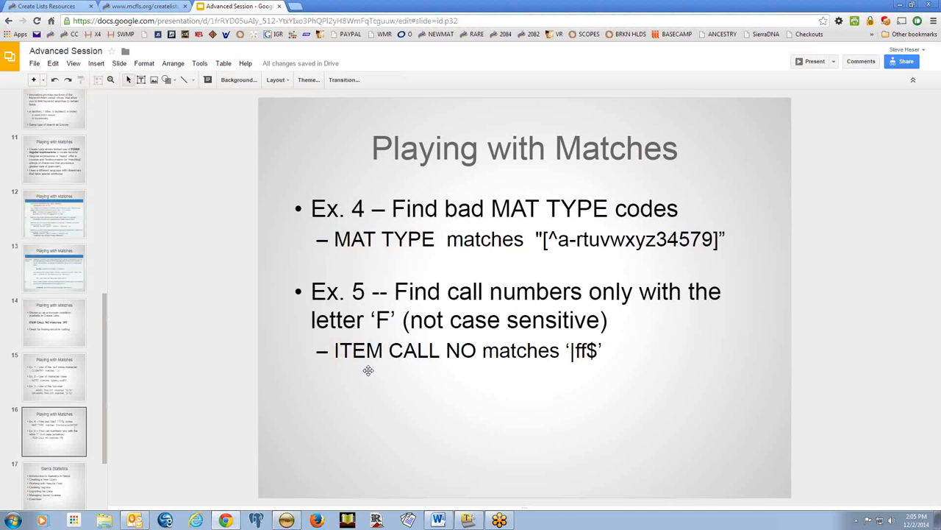
Read page 3 of the mcfls.org PDF, 'How Millennium Stores MARC Variable Fields', then return to Sierra
click(153, 9)
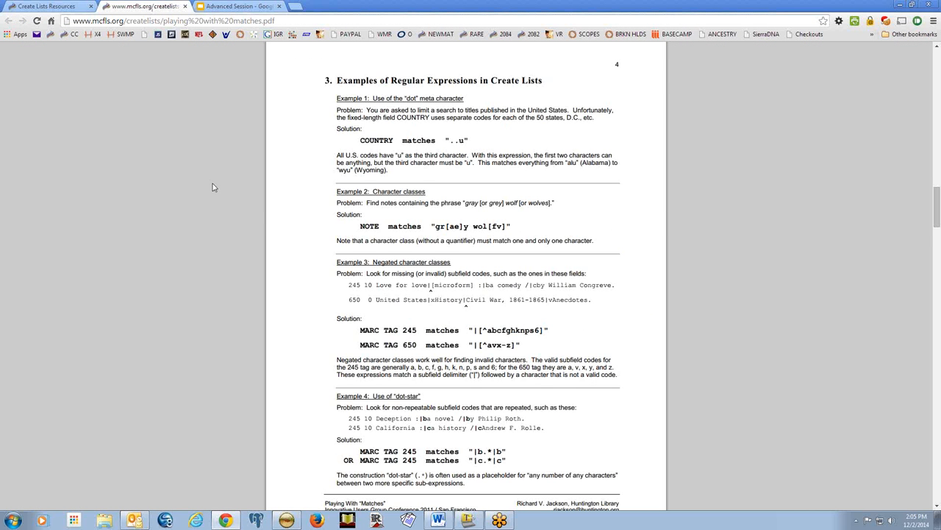
scroll(213, 189, up, 1)
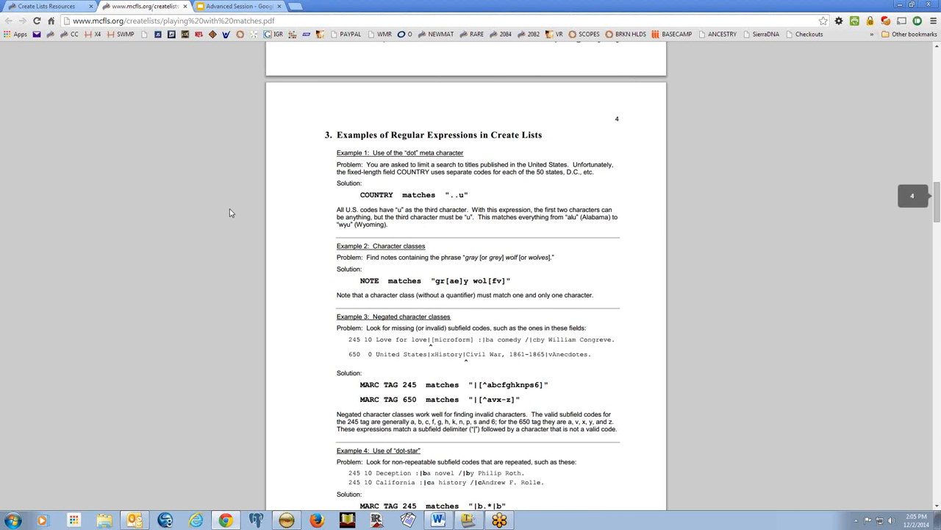
scroll(230, 212, down, 3)
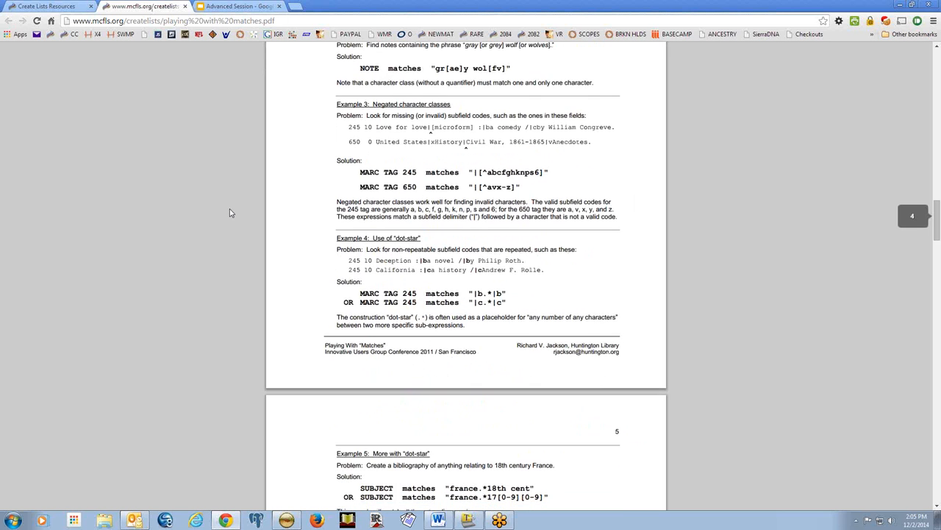
scroll(230, 212, down, 1)
scroll(230, 215, up, 3)
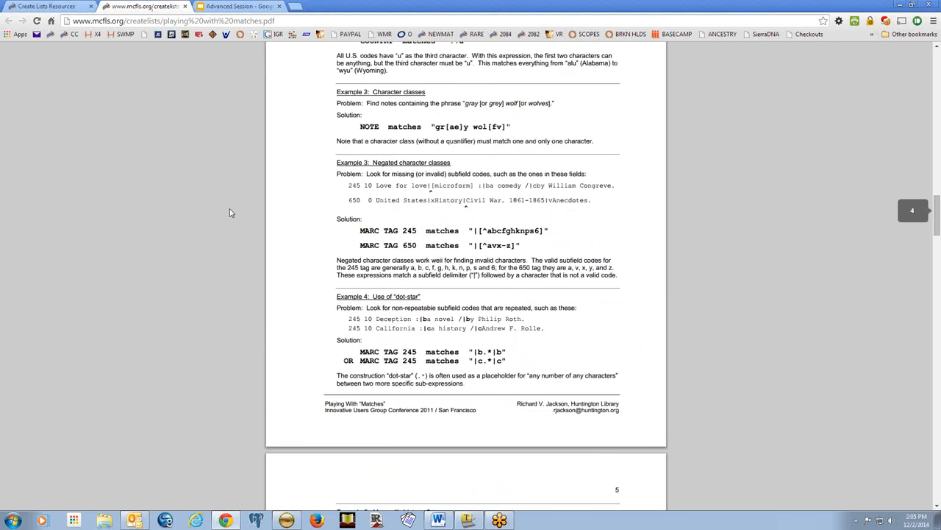
scroll(230, 216, up, 2)
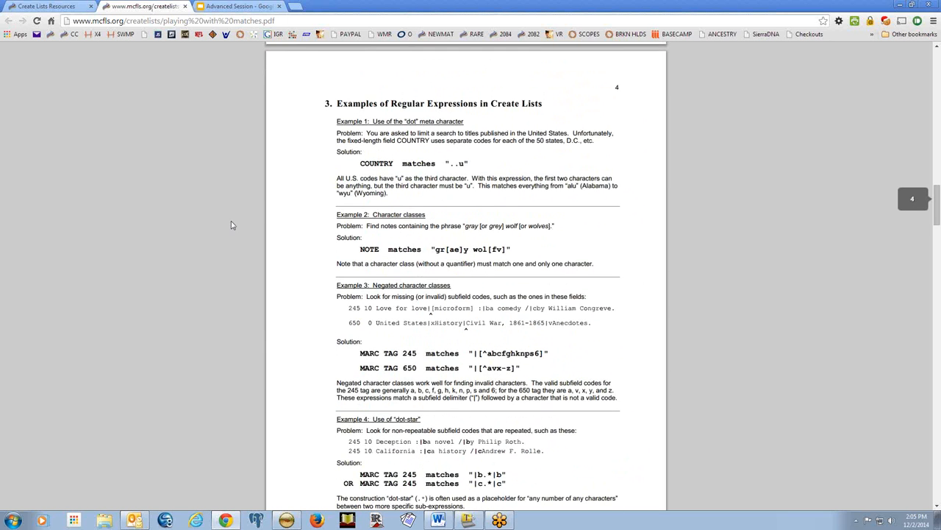
scroll(231, 225, up, 7)
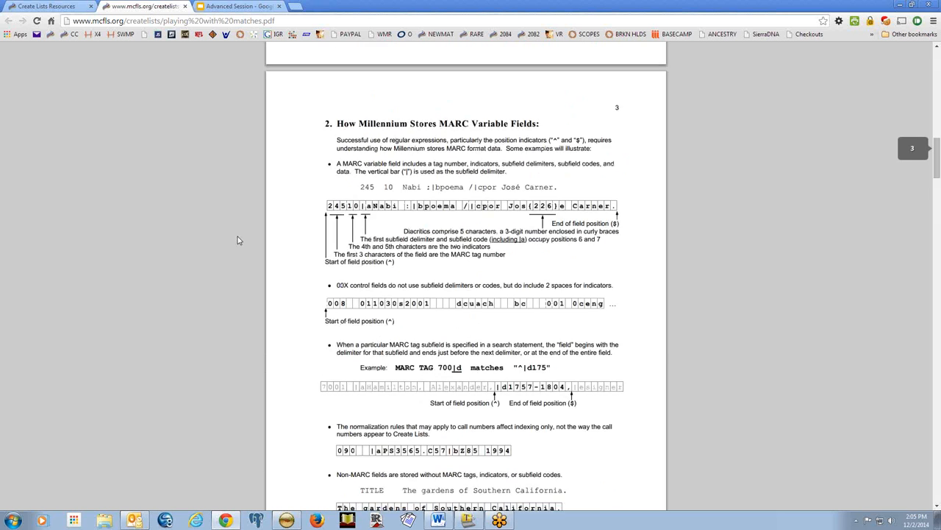
scroll(238, 241, up, 2)
scroll(238, 243, down, 3)
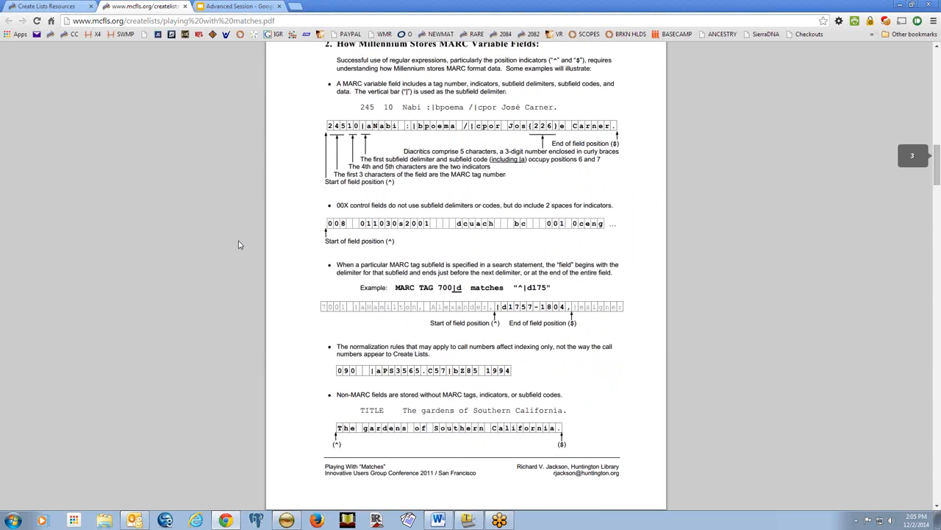
scroll(238, 244, up, 1)
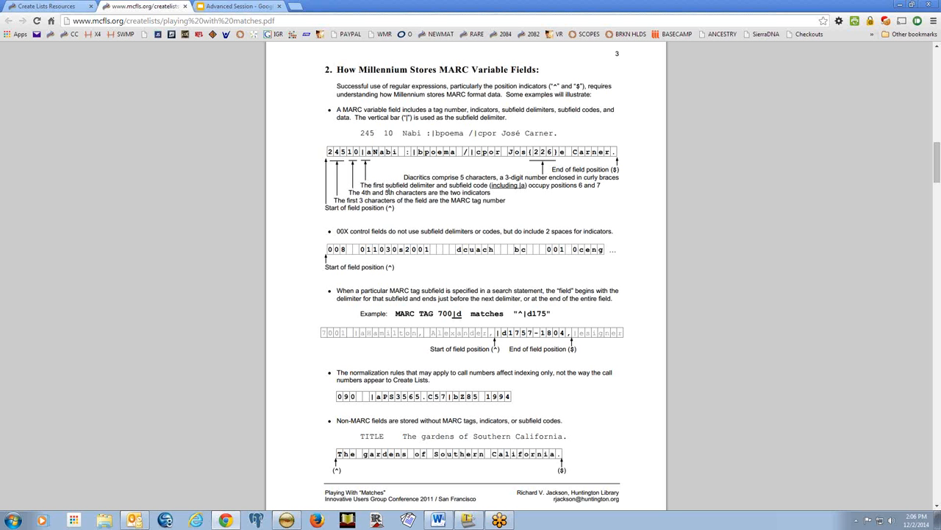
key(alt+Tab)
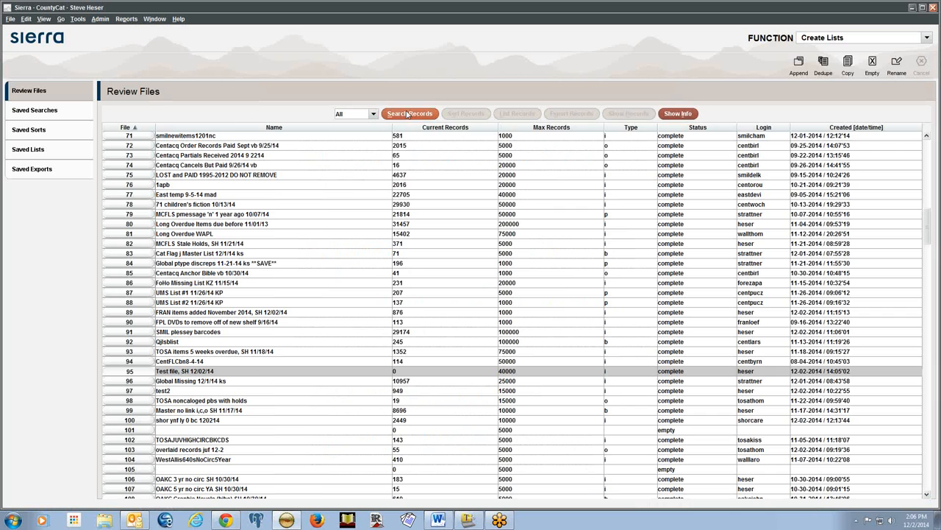
Start a Boolean search on Test file with a Bibliographic, MARC Tag first term
click(409, 114)
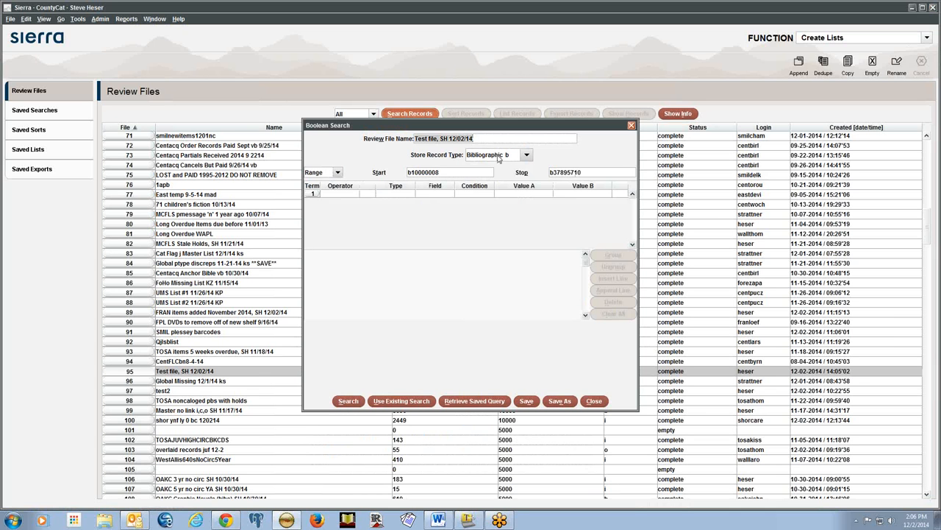
click(384, 194)
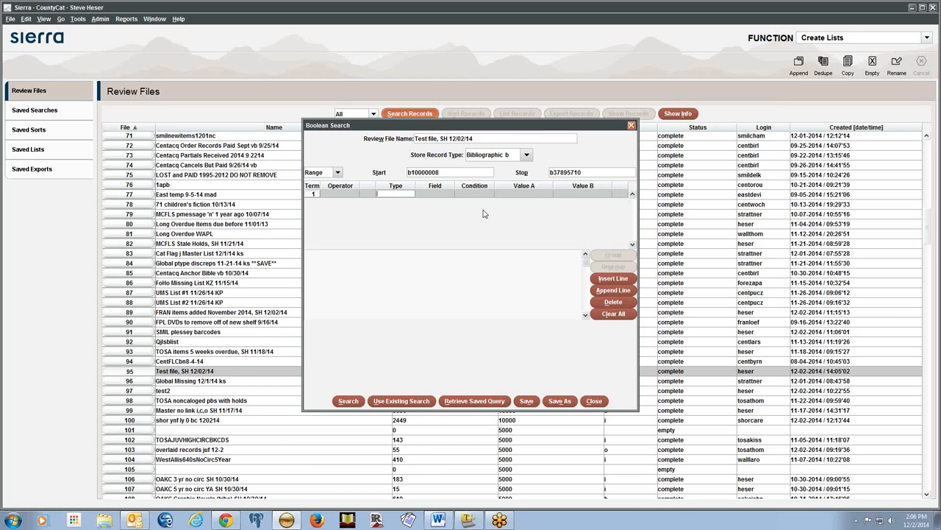
text(b)
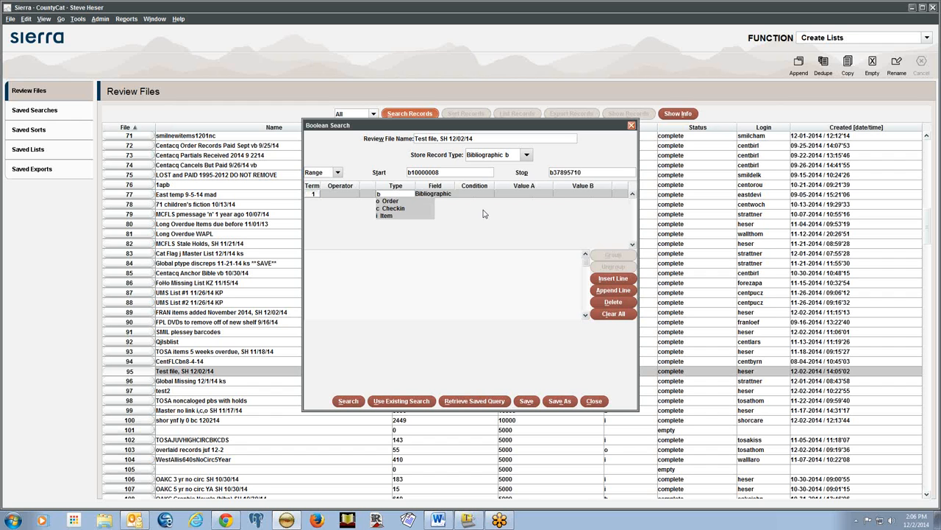
key(Return)
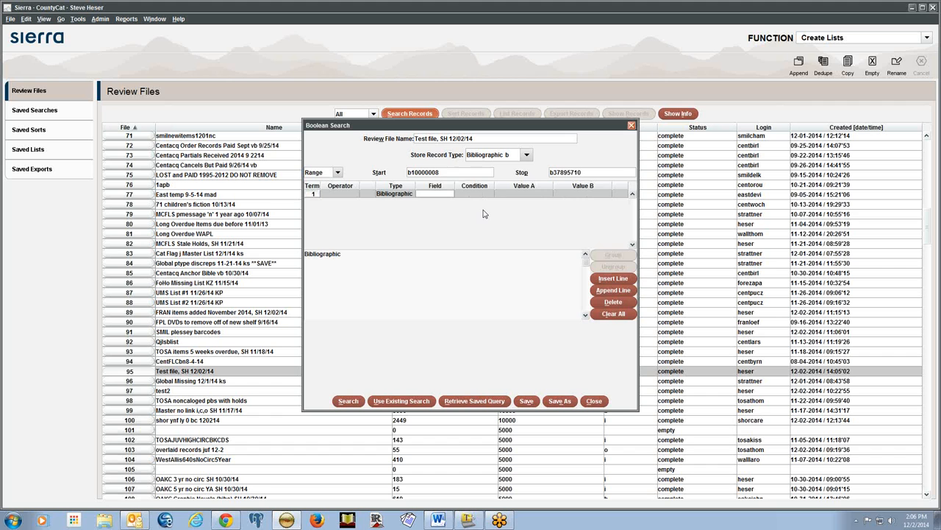
text(y)
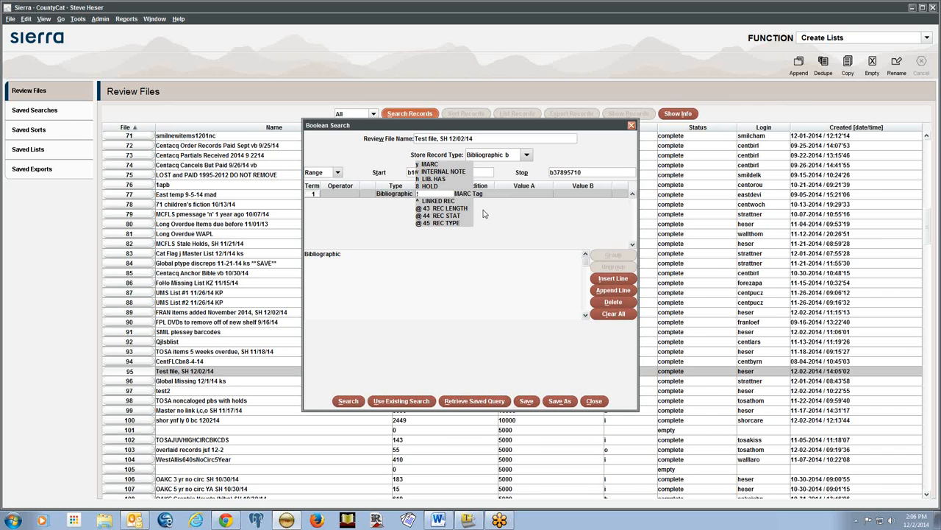
key(Return)
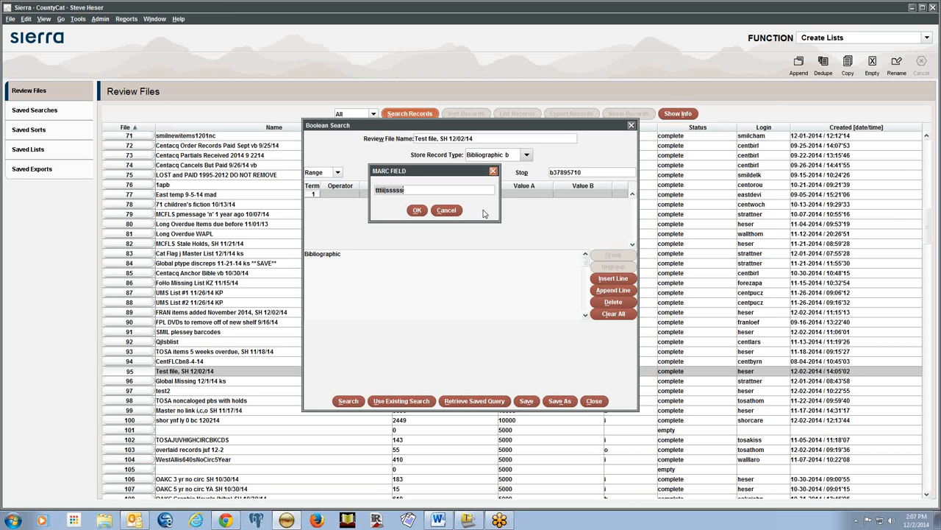
Set the MARC tag to 245 with condition matches, widening the Field column
key(BackSpace)
text(245)
text(|a)
key(BackSpace)
key(BackSpace)
click(417, 210)
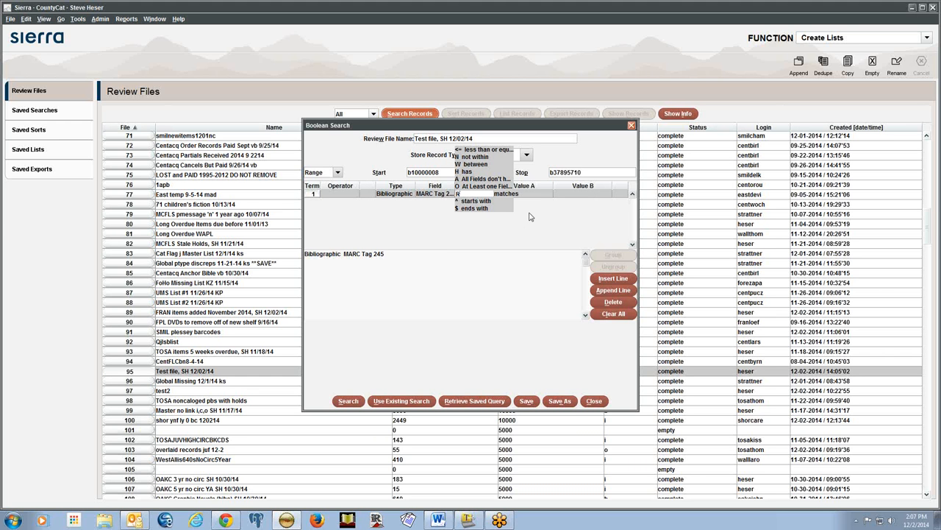
click(529, 216)
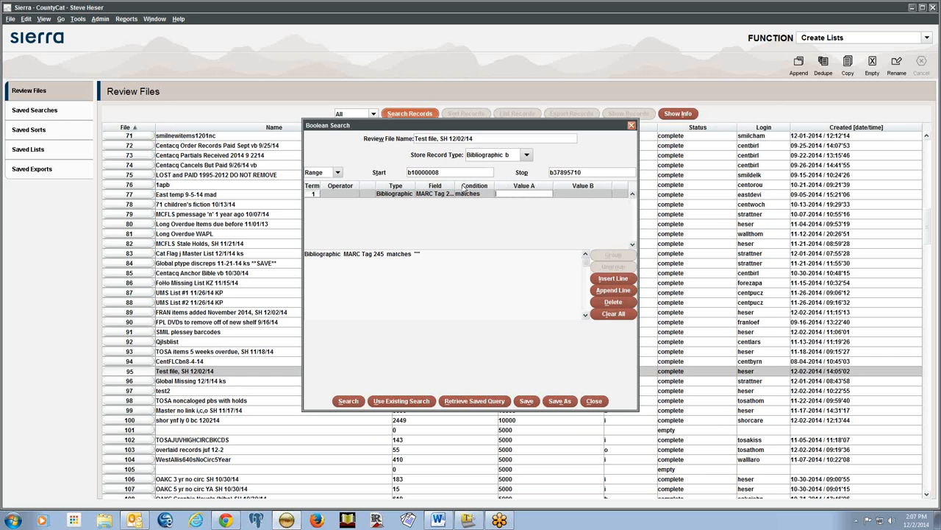
drag(456, 186, 461, 186)
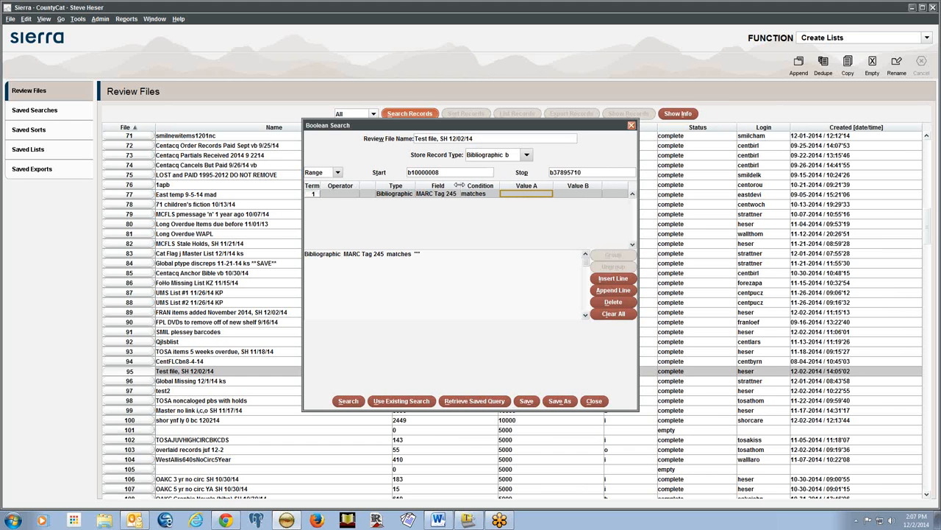
click(520, 195)
Commit ^245 as the match value, then reopen the term's Field for editing
text(^245.*)
key(BackSpace)
key(BackSpace)
key(alt+Tab)
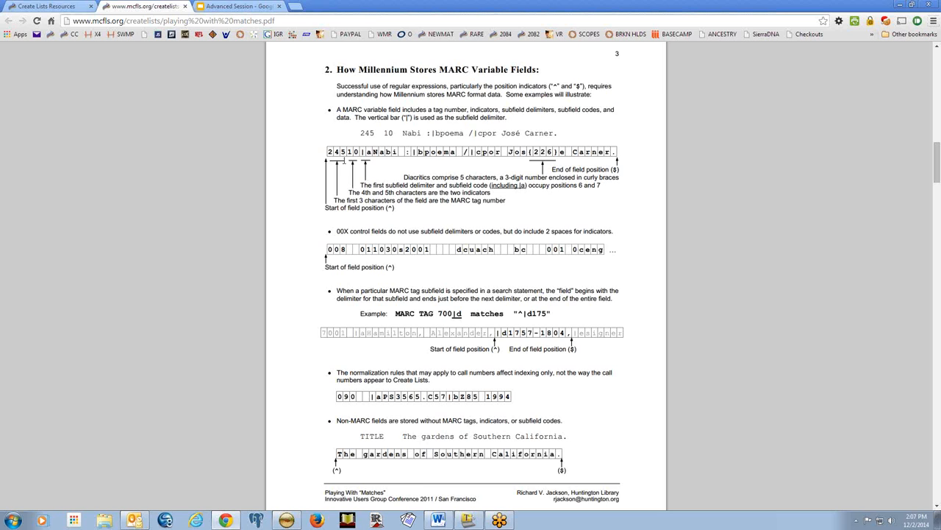
key(alt+Tab)
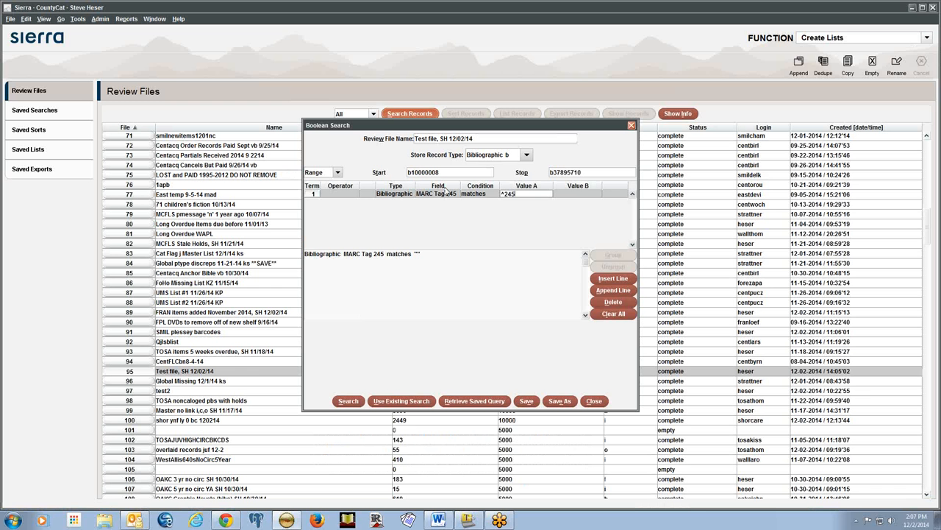
click(441, 194)
double_click(441, 194)
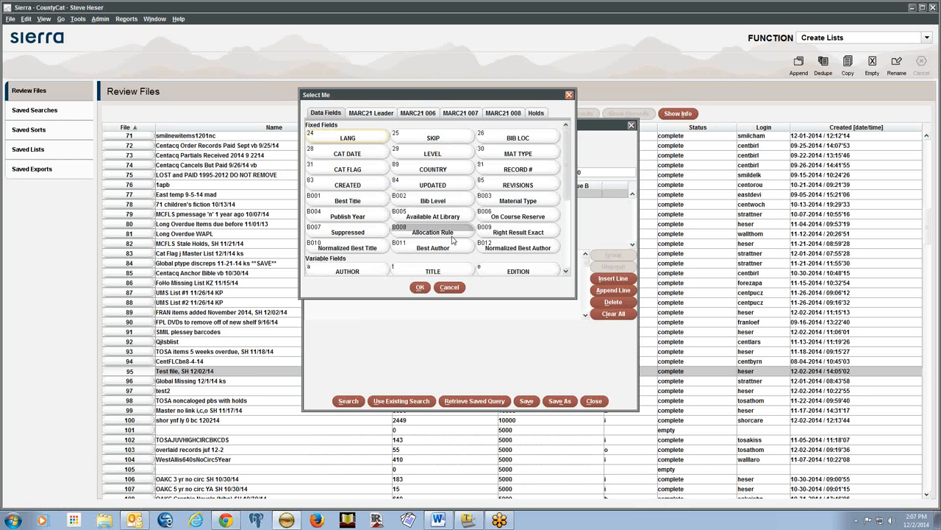
click(450, 287)
click(433, 194)
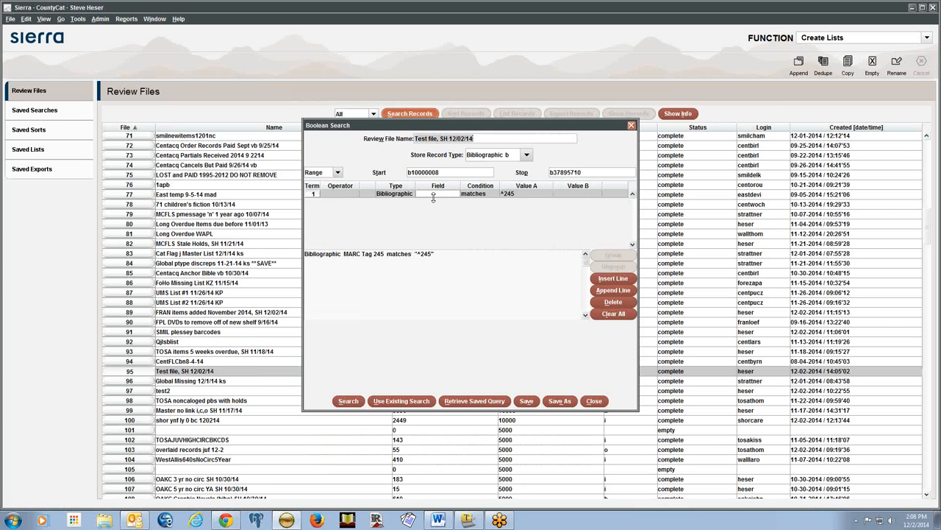
Name the review file 'Test file' and change the field to MARC Tag 245|a
key(BackSpace)
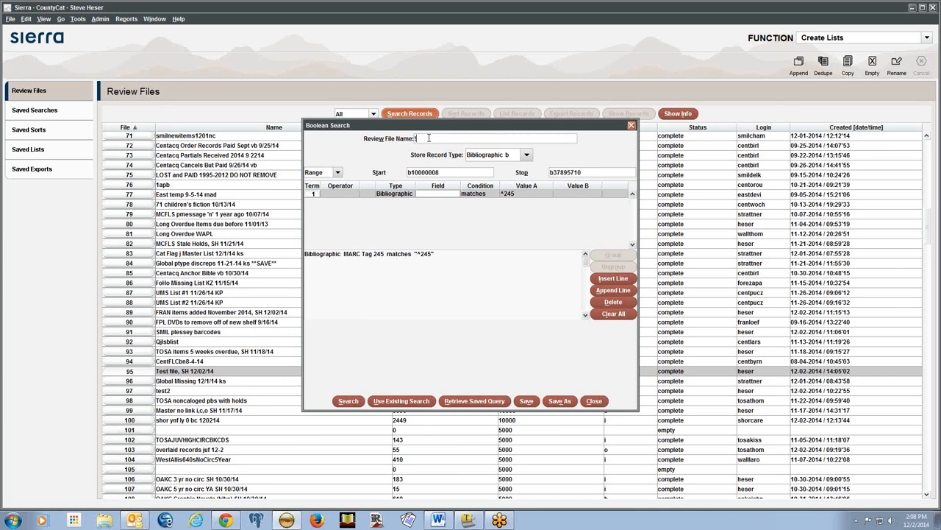
text(Test)
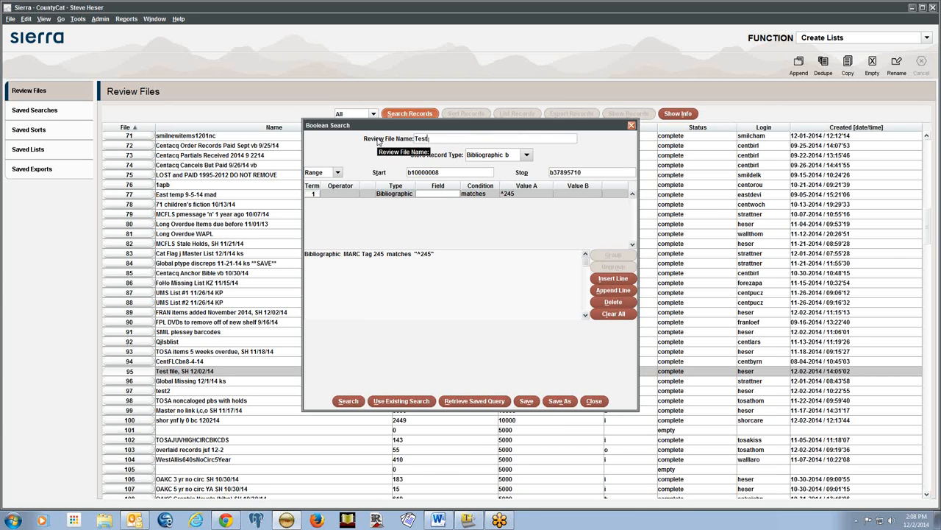
text( file)
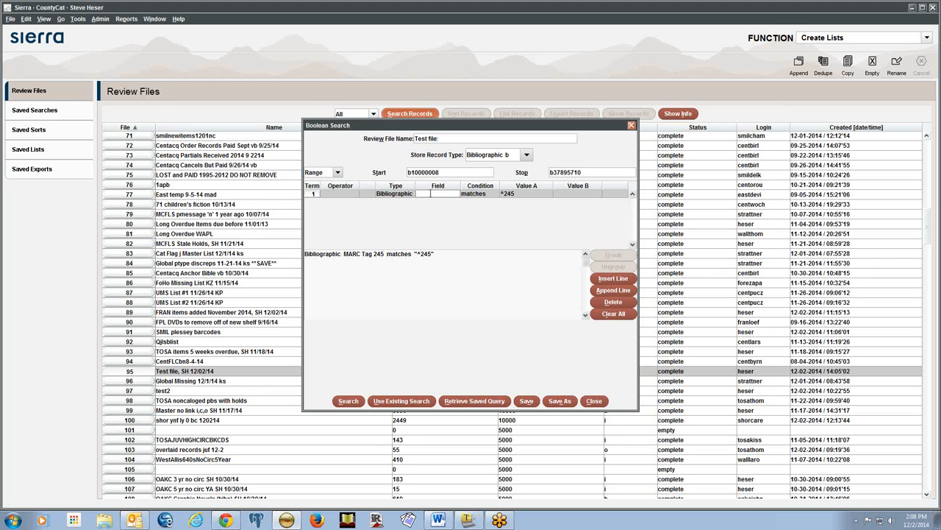
click(430, 193)
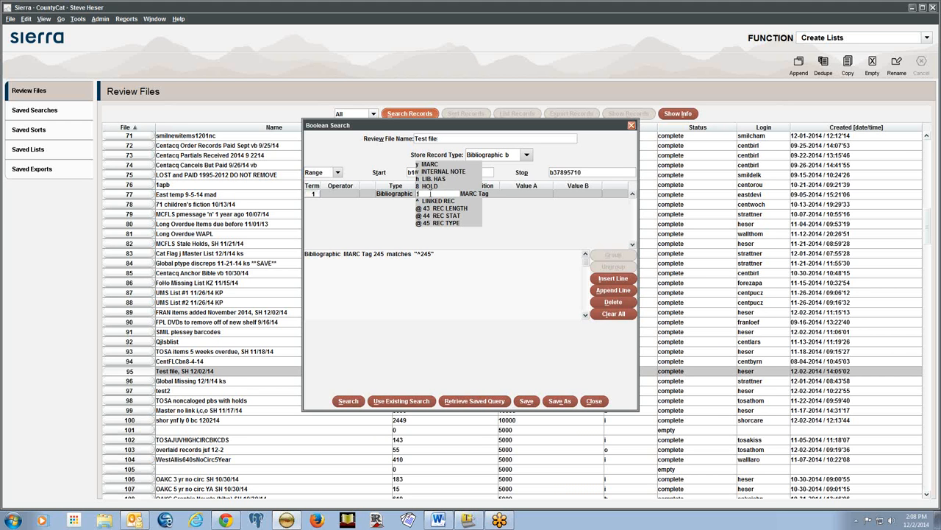
click(430, 194)
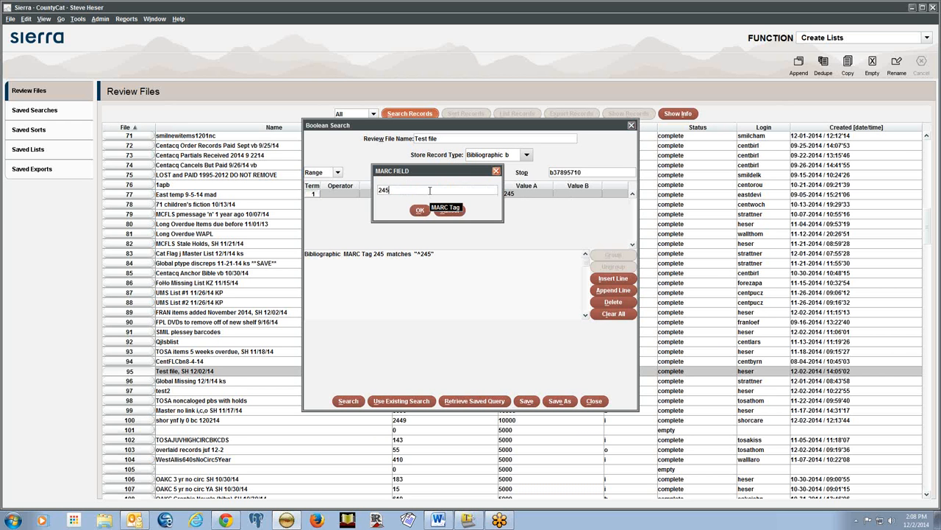
text(|a)
click(416, 213)
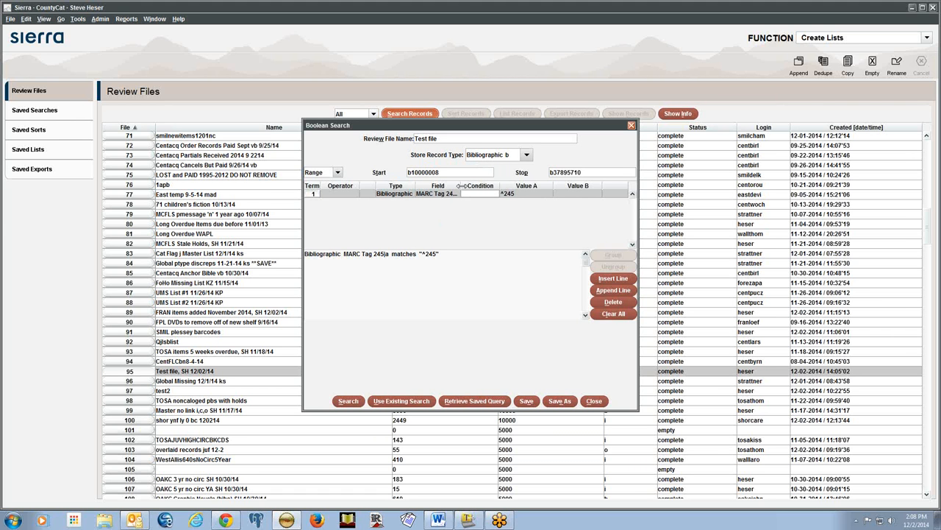
drag(461, 187, 465, 186)
Replace the ^245 match value with Twain
click(534, 194)
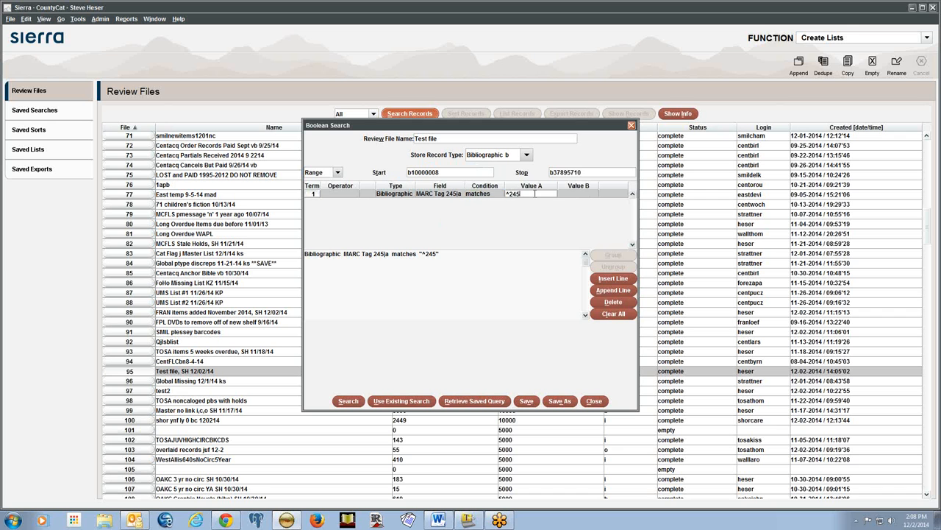
key(BackSpace)
key(BackSpace)
key(BackSpace)
key(BackSpace)
text(Twain)
key(alt+Tab)
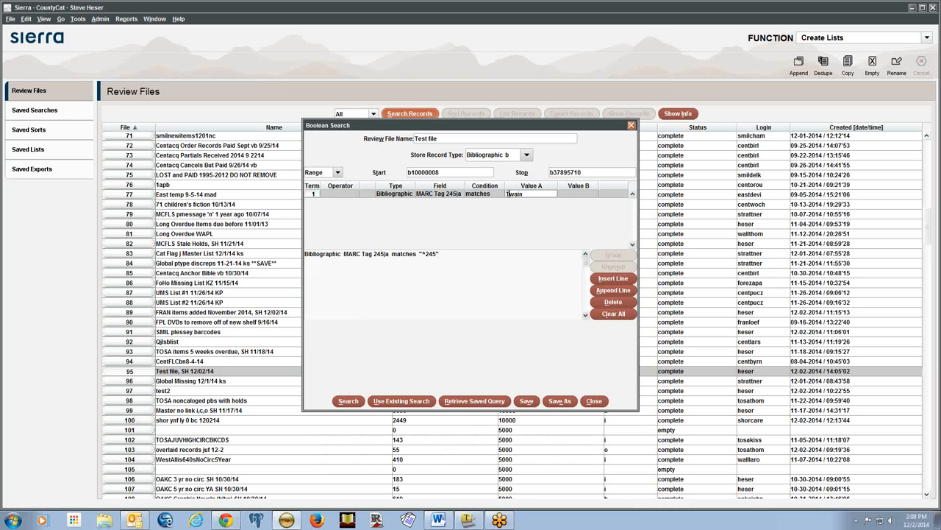
Prefix the value with ^|a to make it ^|atwain and check the PDF
click(507, 193)
text(^|a)
click(562, 194)
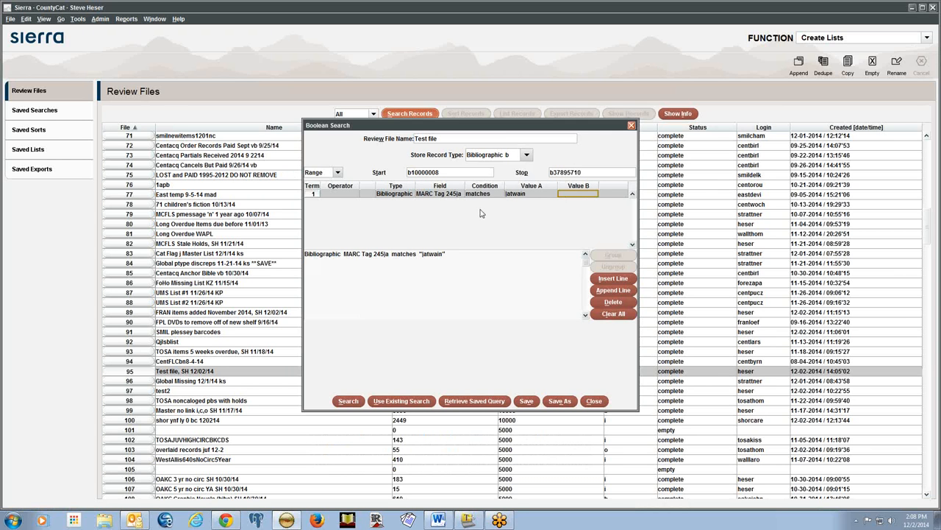
key(alt+Tab)
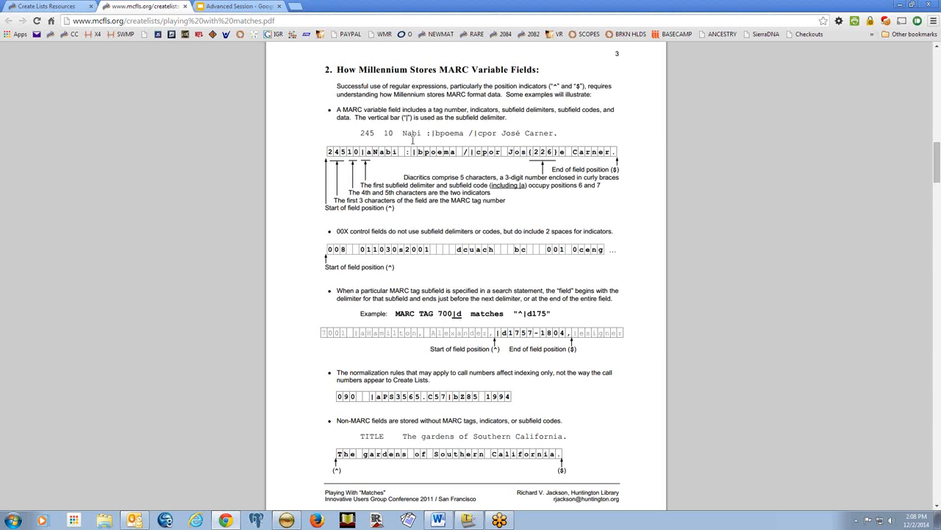
key(alt+Tab)
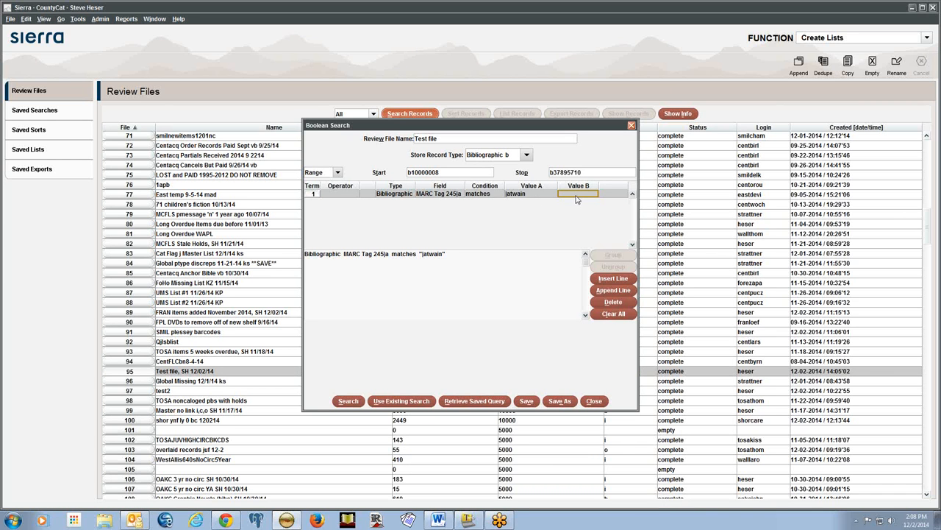
Change the 245|a match value to ^|ato catch.* and commit it
double_click(530, 190)
key(BackSpace)
key(BackSpace)
key(BackSpace)
key(BackSpace)
key(BackSpace)
text(toc)
text(atch)
key(Tab)
Review page 3 of the PDF on how Millennium stores MARC variable fields
key(alt+Tab)
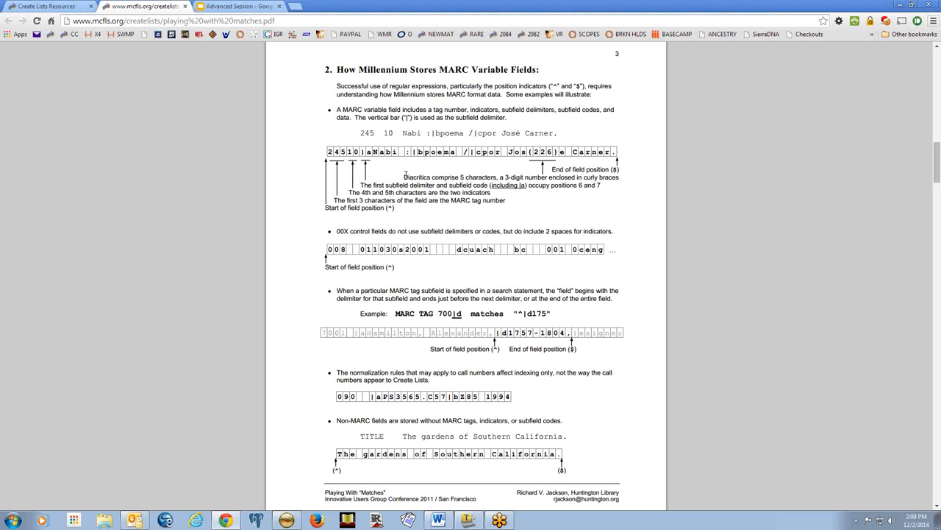
scroll(324, 92, up, 1)
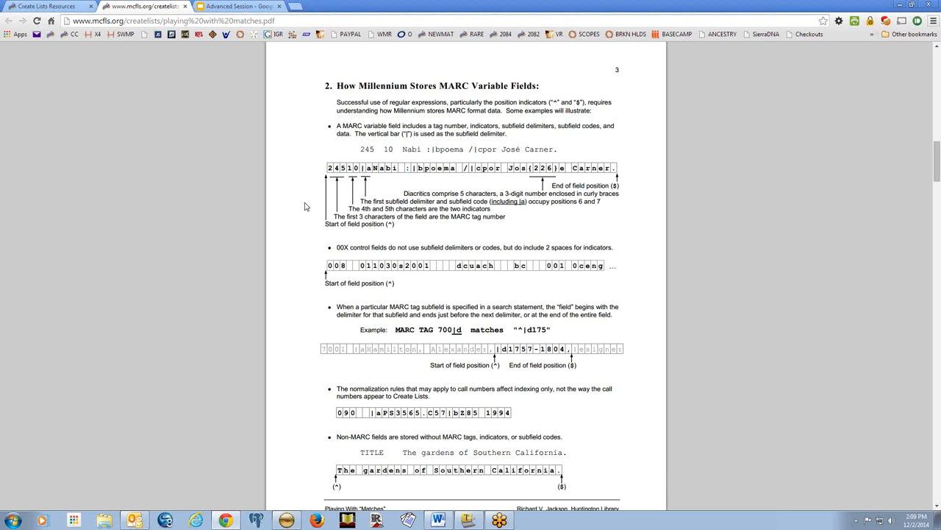
scroll(306, 207, down, 2)
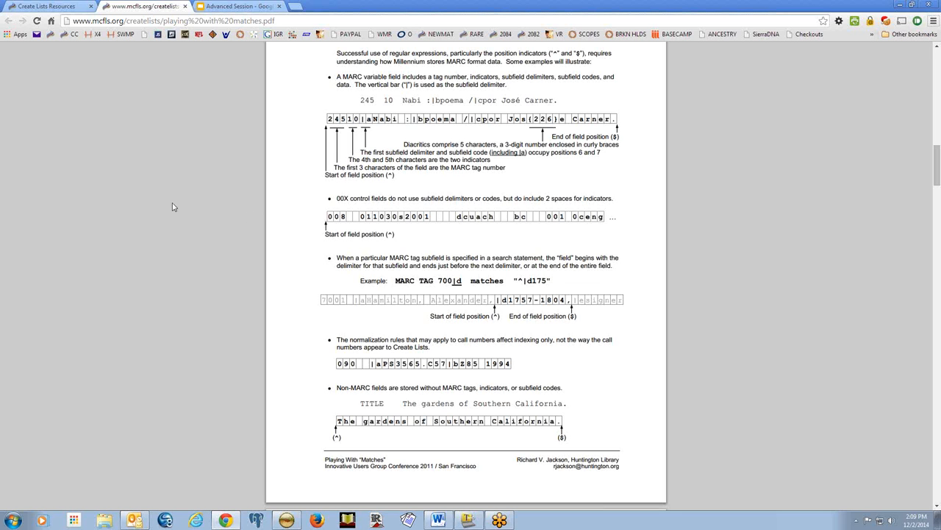
key(alt+Tab)
key(alt+Tab)
key(alt+Tab)
key(alt+Tab)
key(alt+Tab)
key(alt+Tab)
key(alt+Tab)
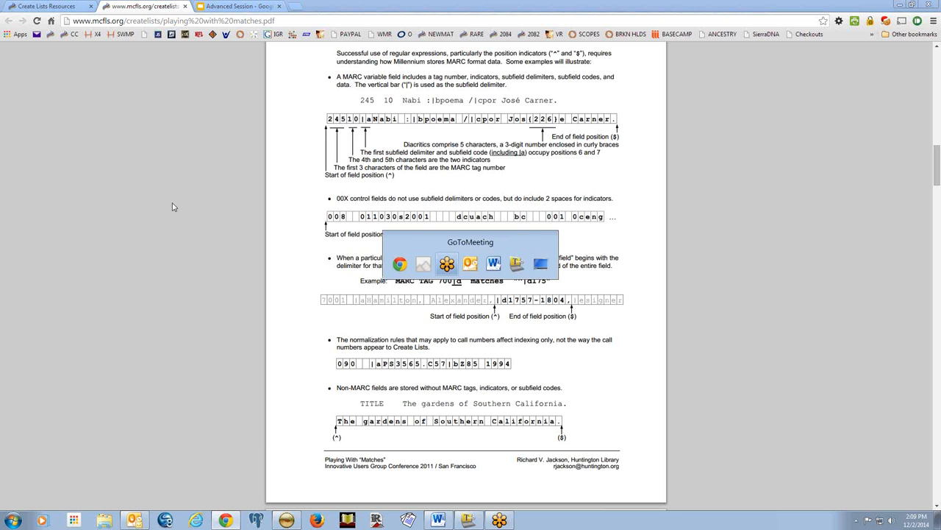
Bring up slide 16 of Advanced Session, with Ex. 4–5 on MAT TYPE and call-number matches
click(215, 9)
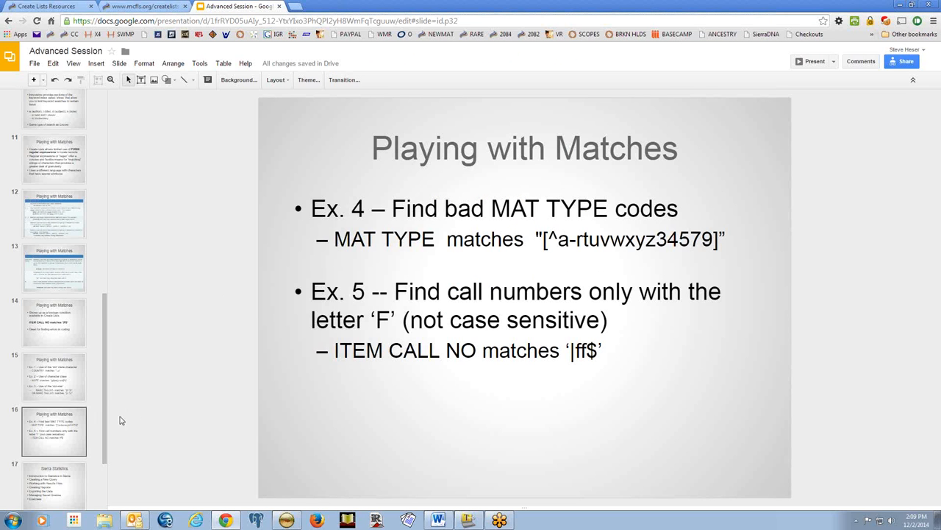
drag(105, 409, 106, 446)
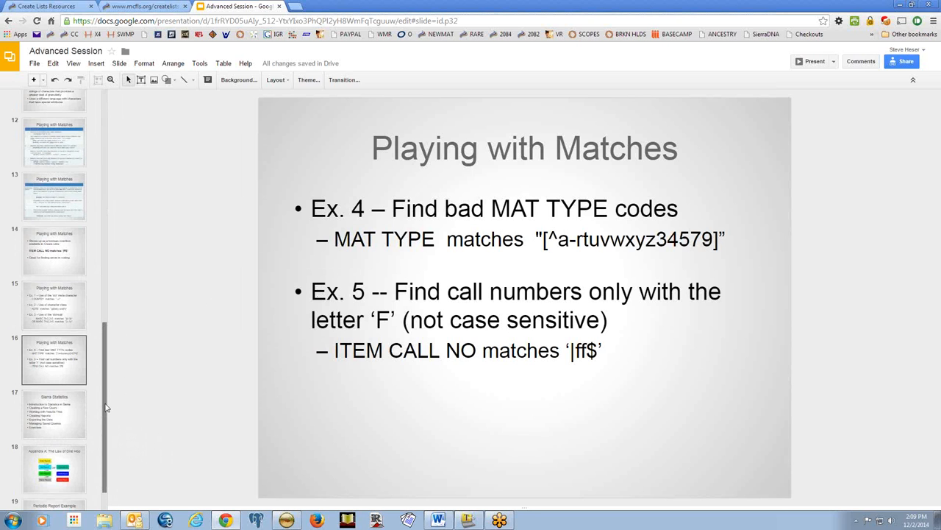
drag(105, 415, 105, 432)
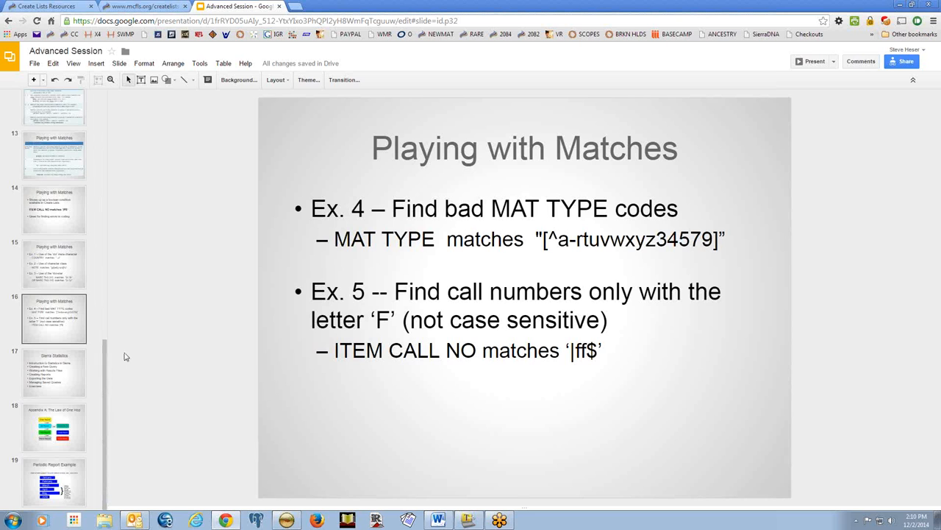
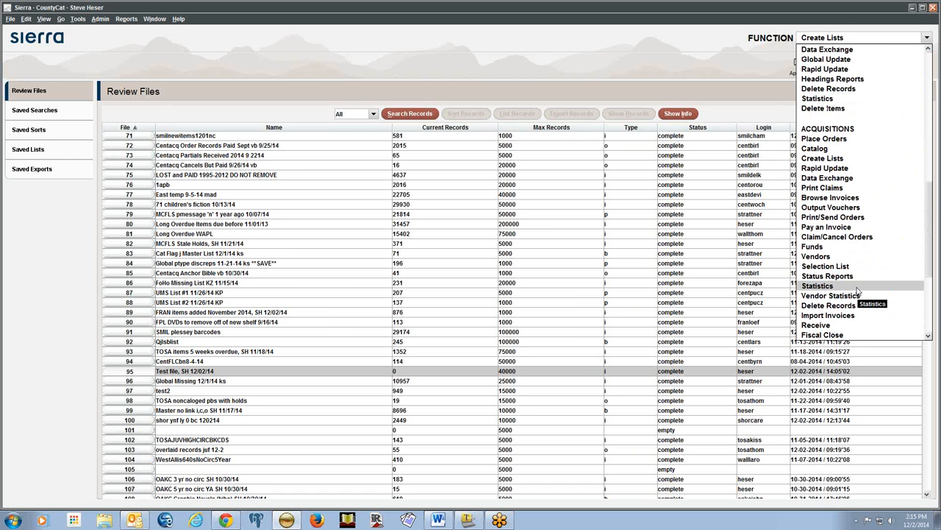
Switch Sierra's FUNCTION dropdown from Create Lists to Statistics
scroll(857, 286, down, 2)
scroll(855, 241, down, 3)
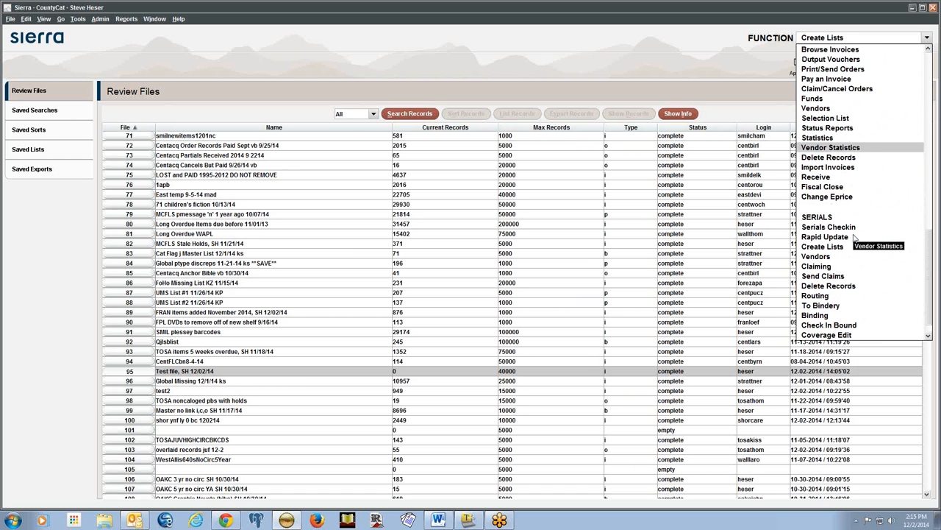
scroll(853, 279, down, 1)
scroll(880, 192, up, 1)
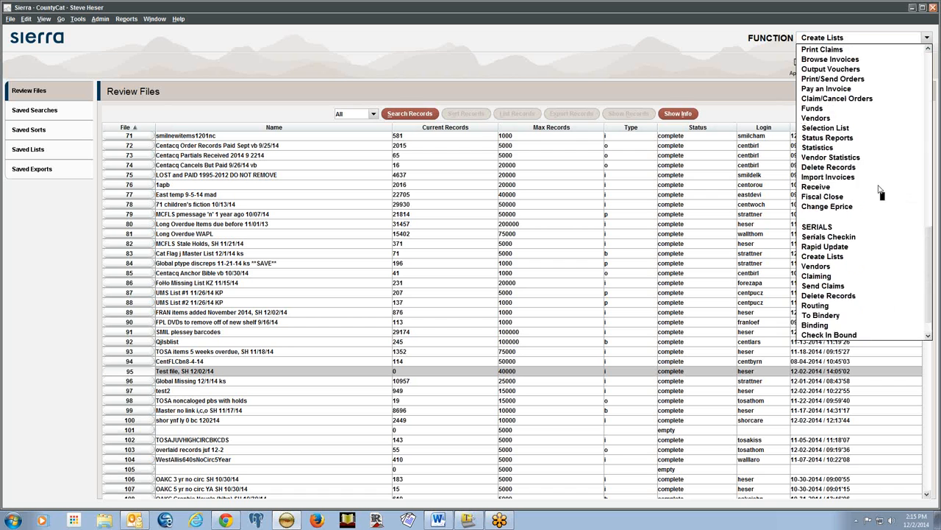
scroll(880, 193, up, 20)
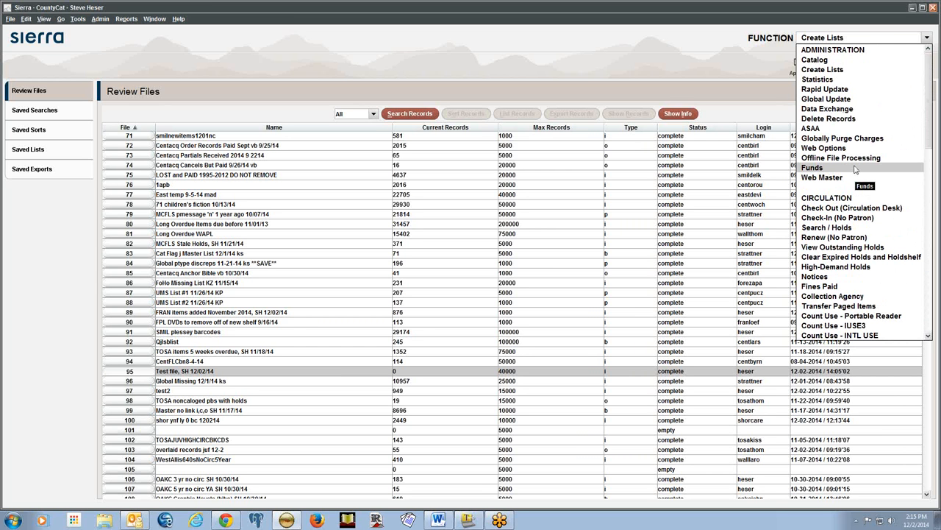
click(833, 83)
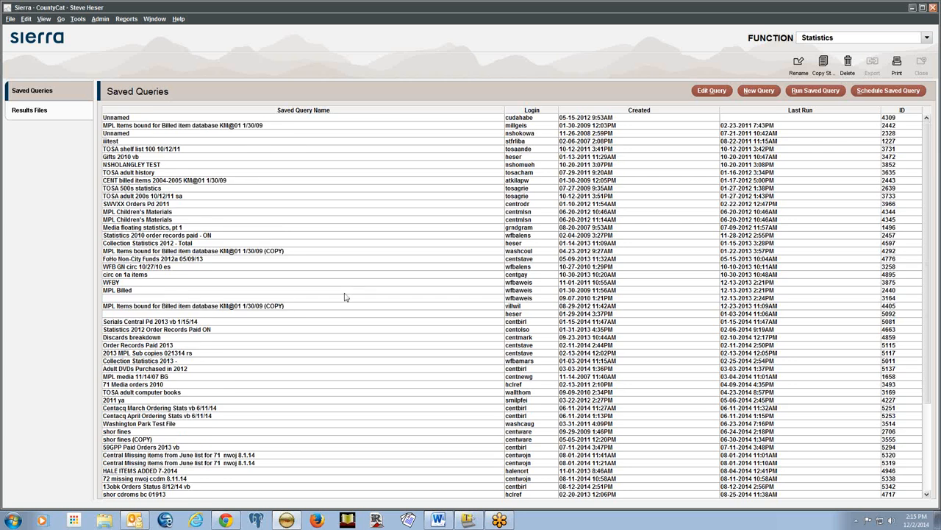
scroll(346, 298, down, 5)
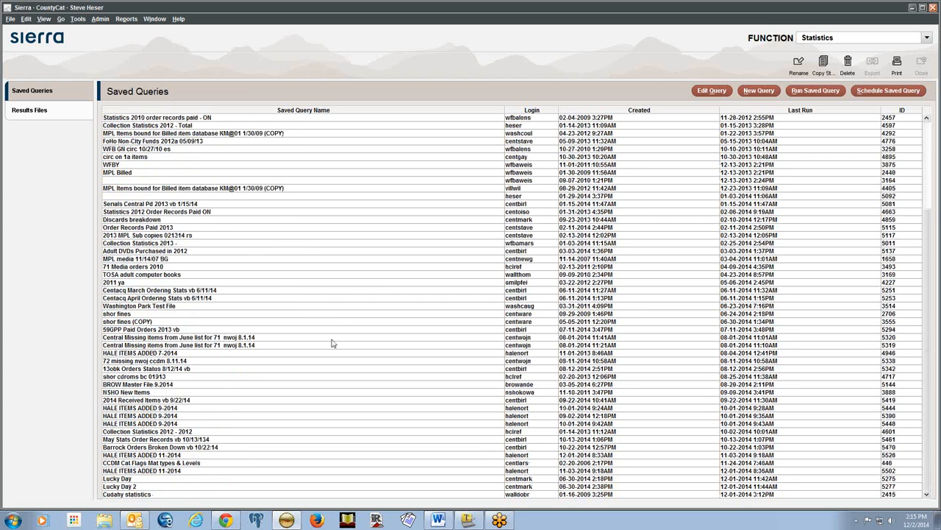
scroll(329, 344, up, 5)
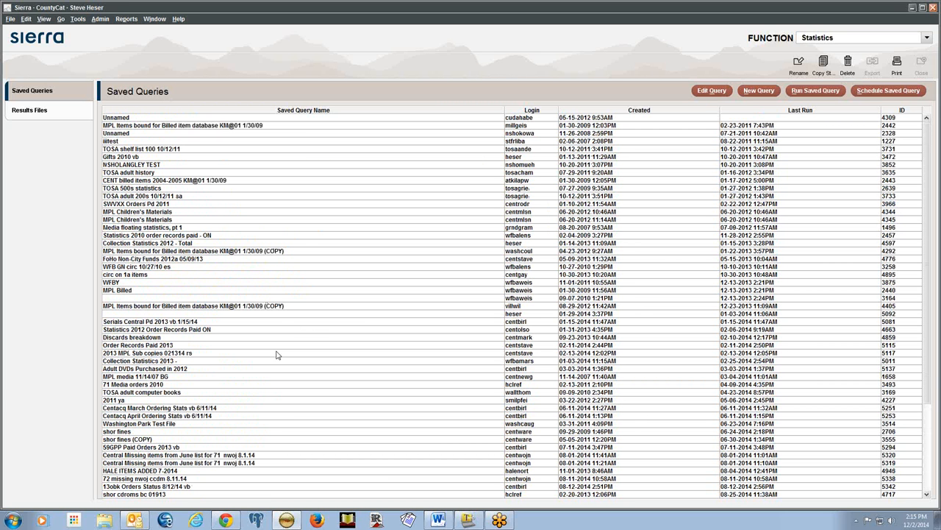
Scroll the Results Files list to the most recent report, then go back to Saved Queries
click(42, 116)
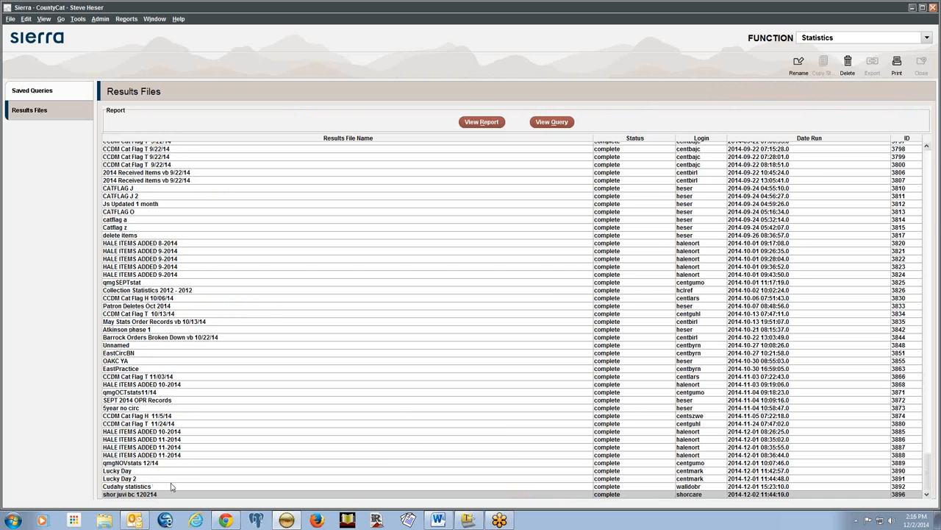
scroll(272, 363, up, 20)
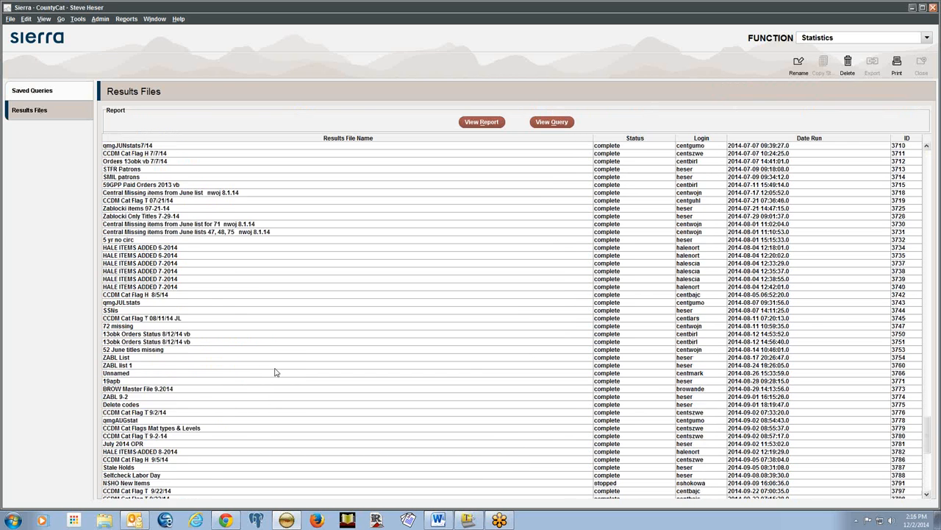
drag(927, 408, 925, 500)
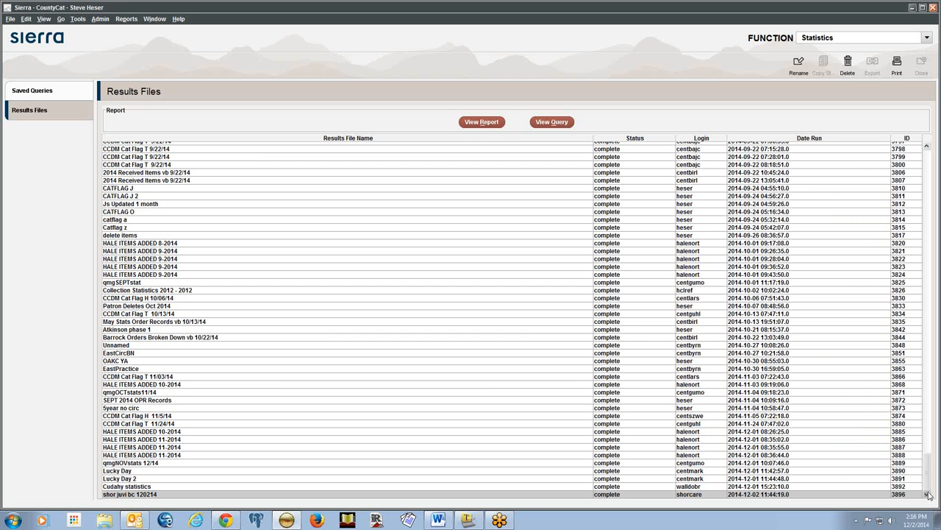
drag(928, 490, 927, 487)
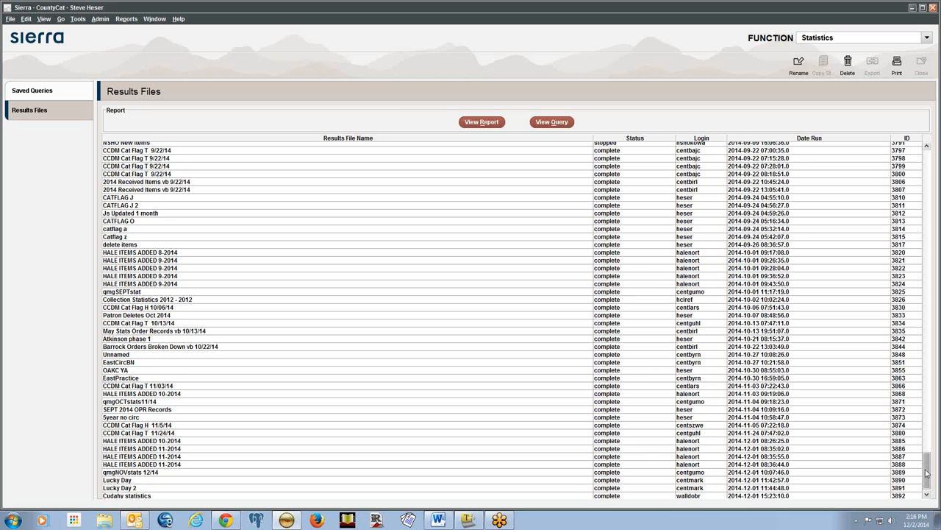
drag(926, 473, 926, 503)
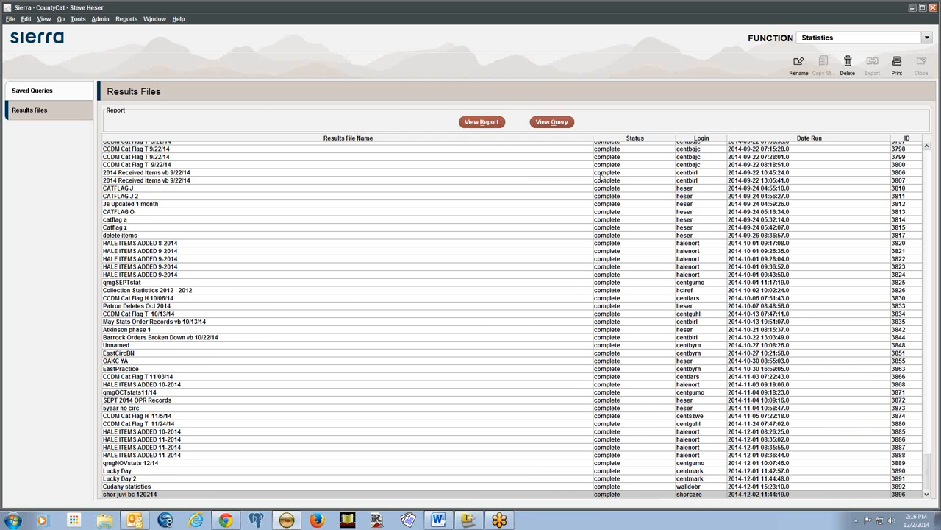
click(43, 93)
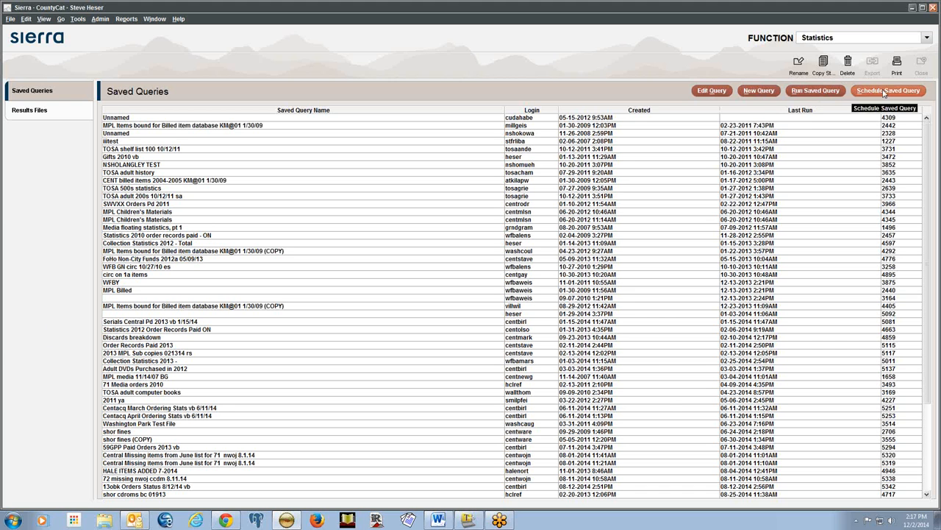
Start a new query and switch the function back to Create Lists
click(761, 93)
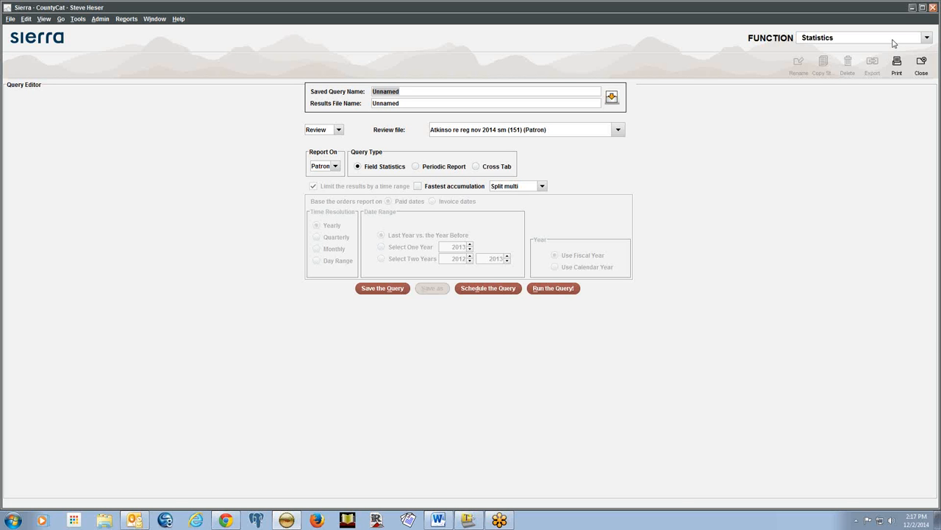
click(926, 38)
click(875, 70)
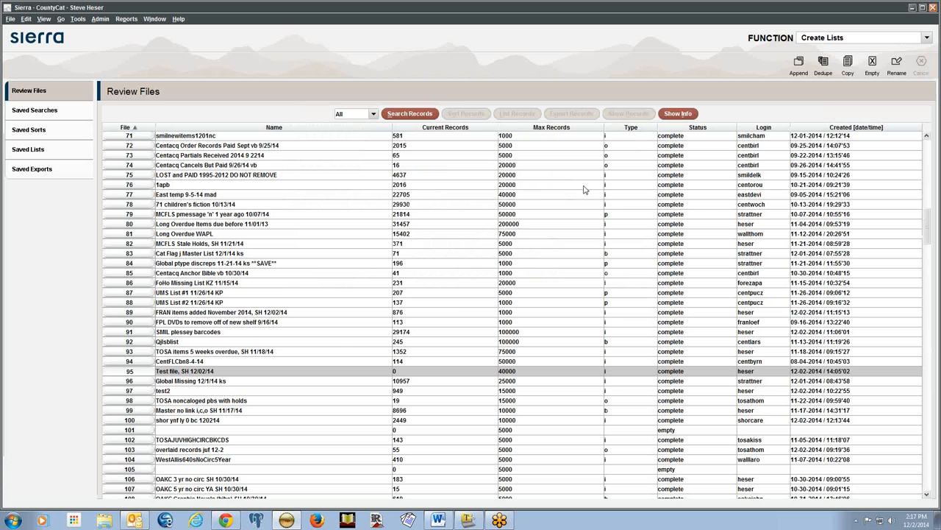
click(323, 312)
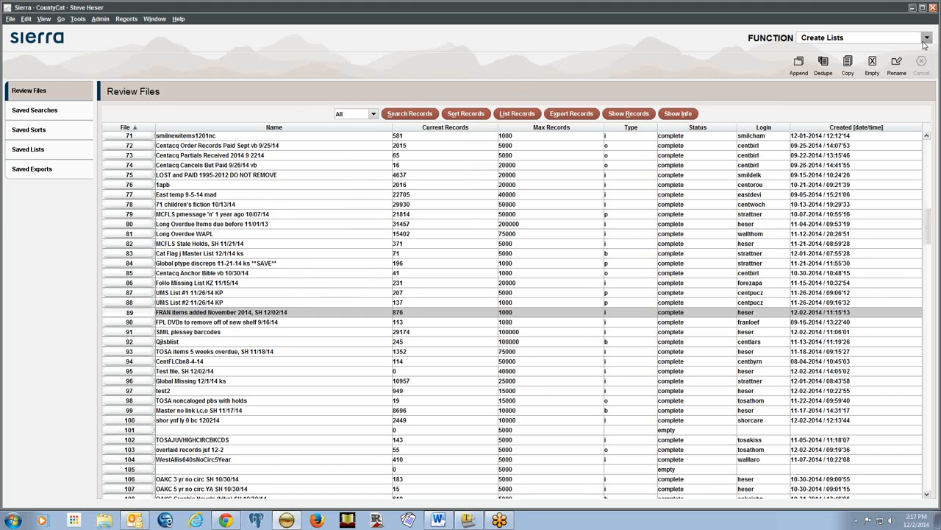
click(677, 113)
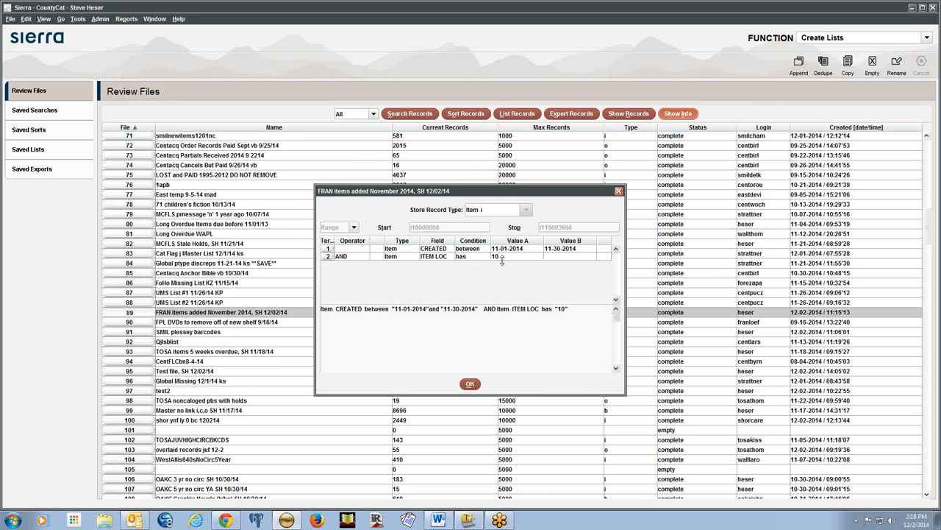
click(471, 384)
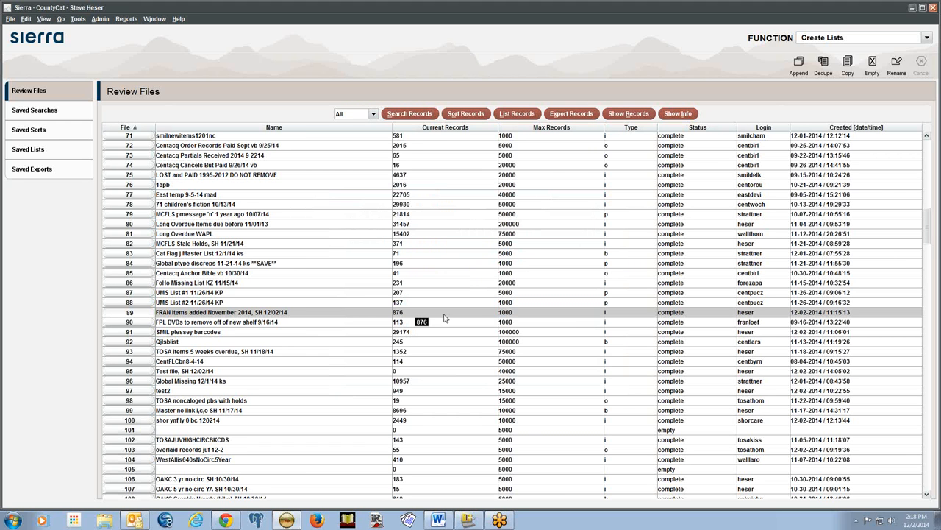
click(830, 36)
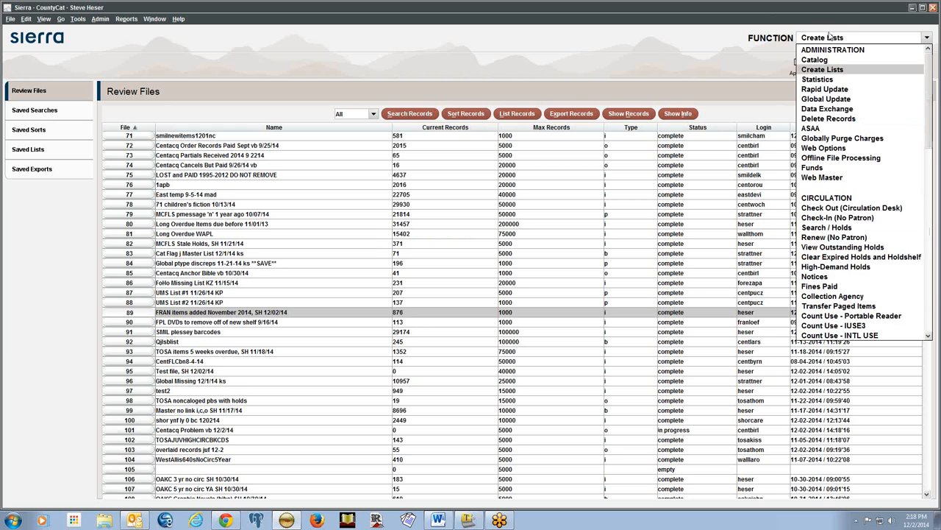
Create a new Statistics query named 'Franklin November Items', with the same results file name
click(817, 79)
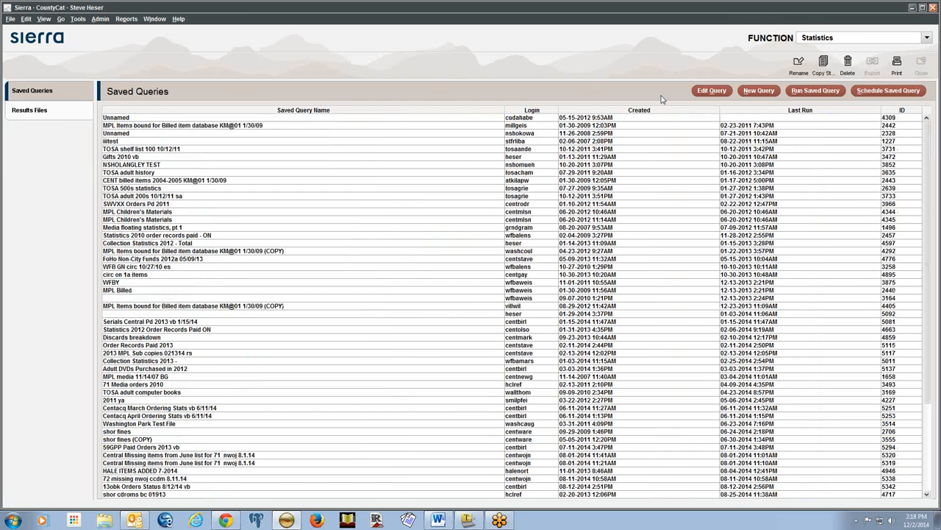
click(759, 91)
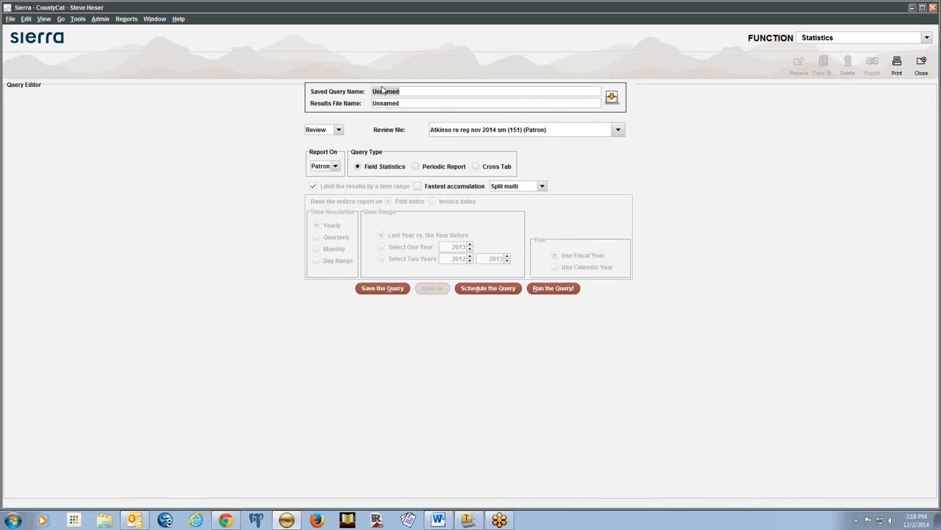
click(431, 89)
drag(430, 89, 350, 91)
text(Franklin November Items)
click(612, 98)
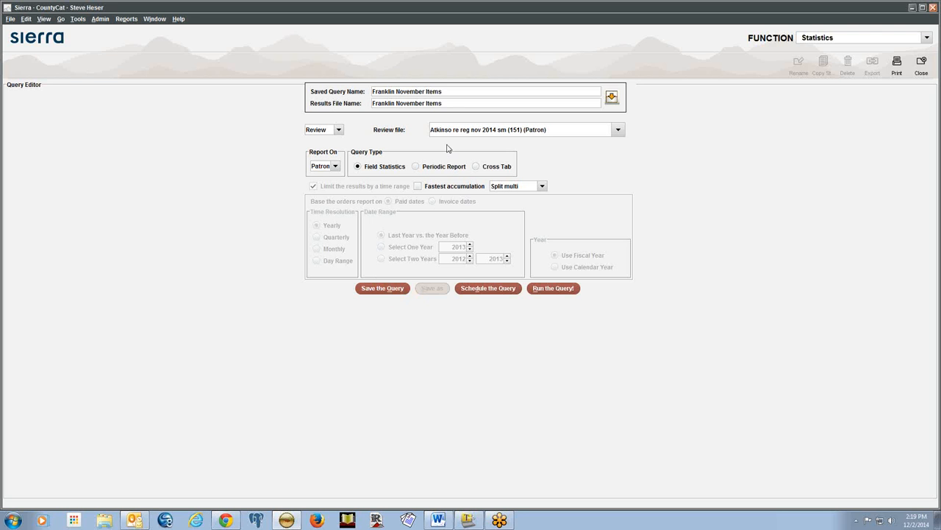
click(338, 130)
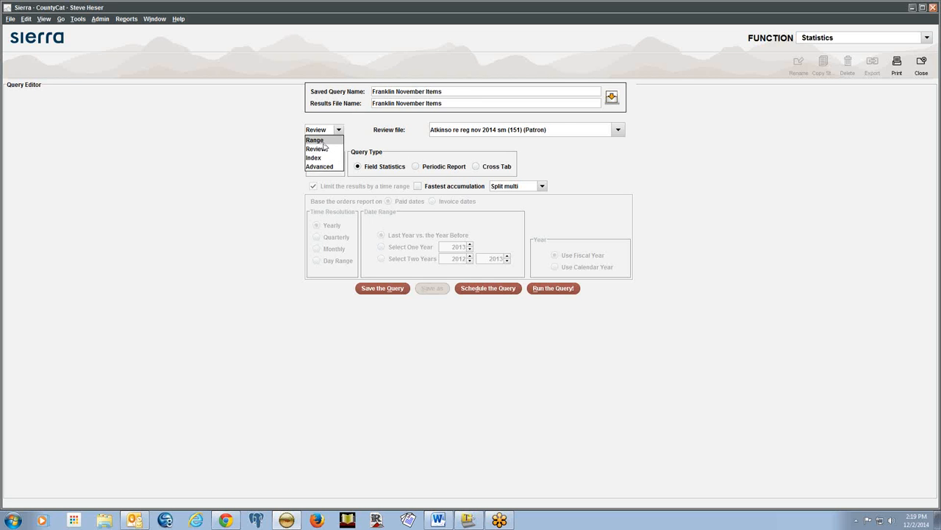
Source the query from Review file 'FRAN items added November 2014', reporting on Item
click(324, 140)
click(339, 130)
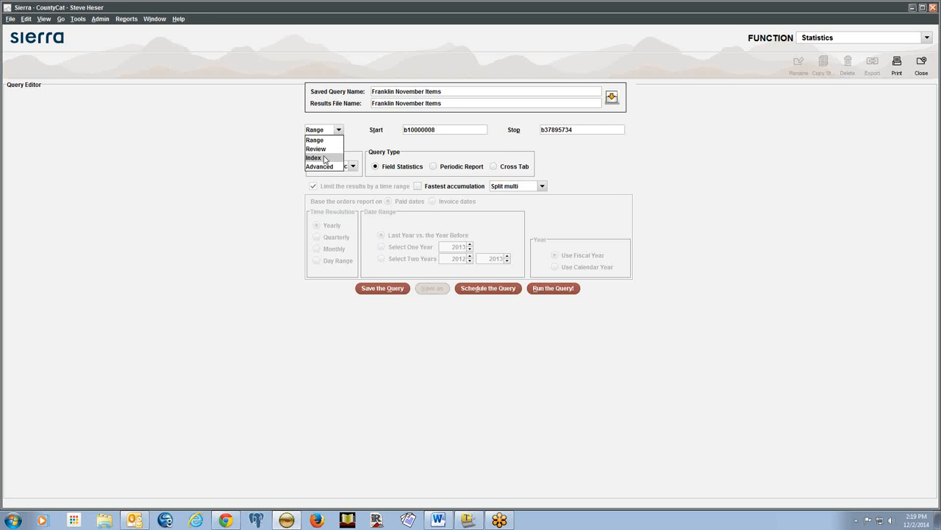
click(326, 158)
click(338, 130)
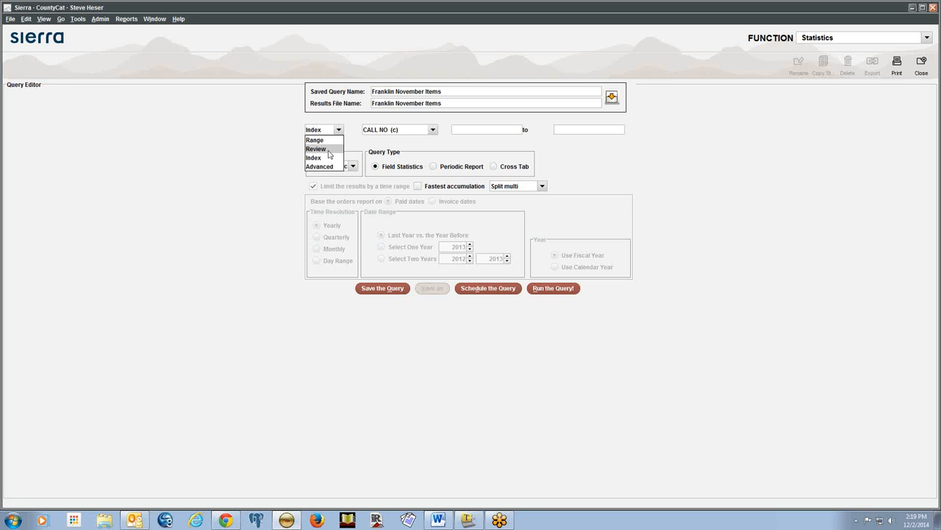
click(328, 150)
click(471, 129)
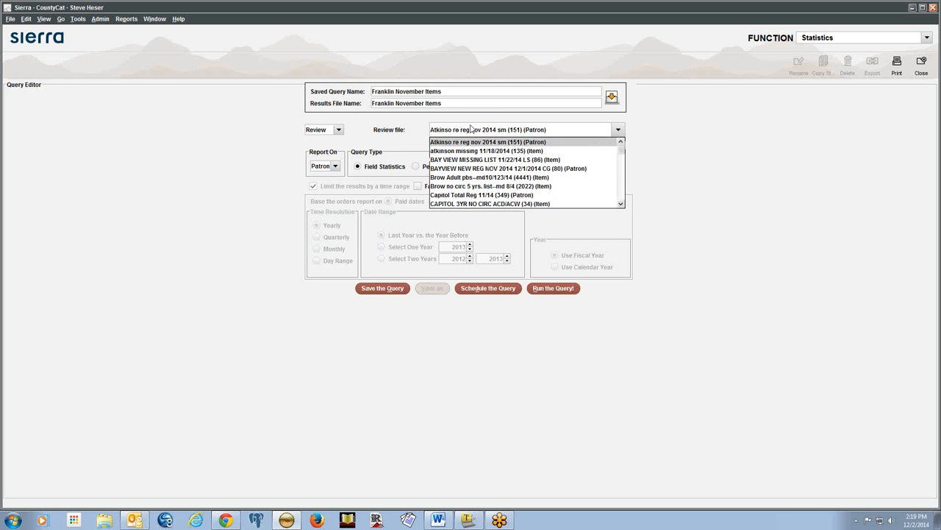
key(f)
key(f)
key(f)
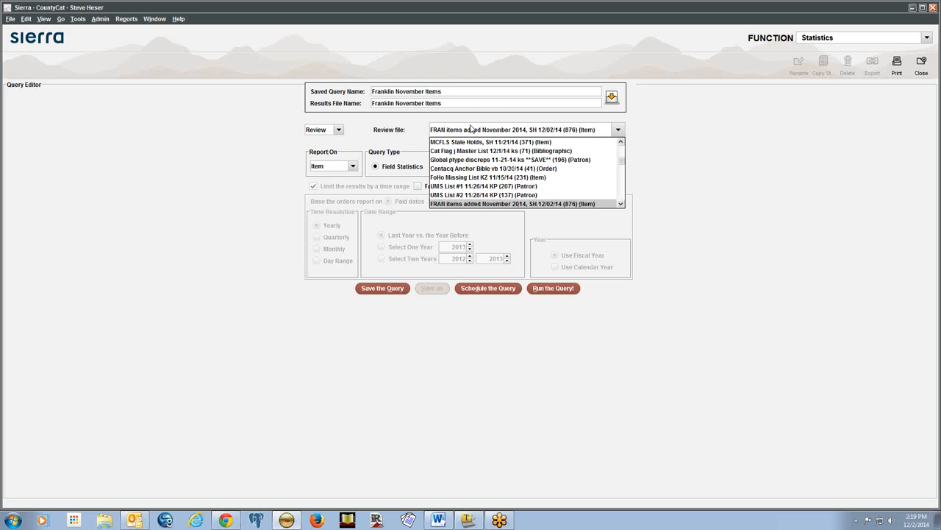
key(Return)
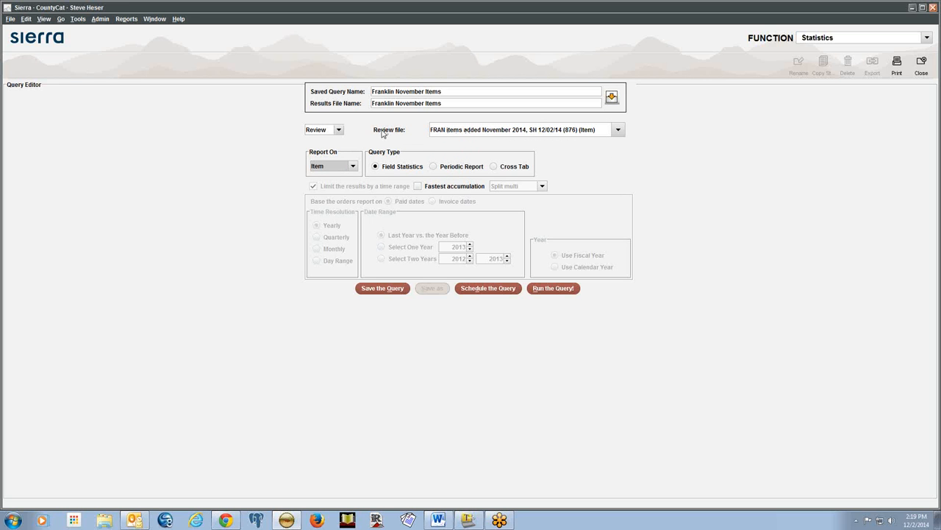
Change the selection to a Range of item records, i10000008 to i115007659, keeping Item
click(338, 131)
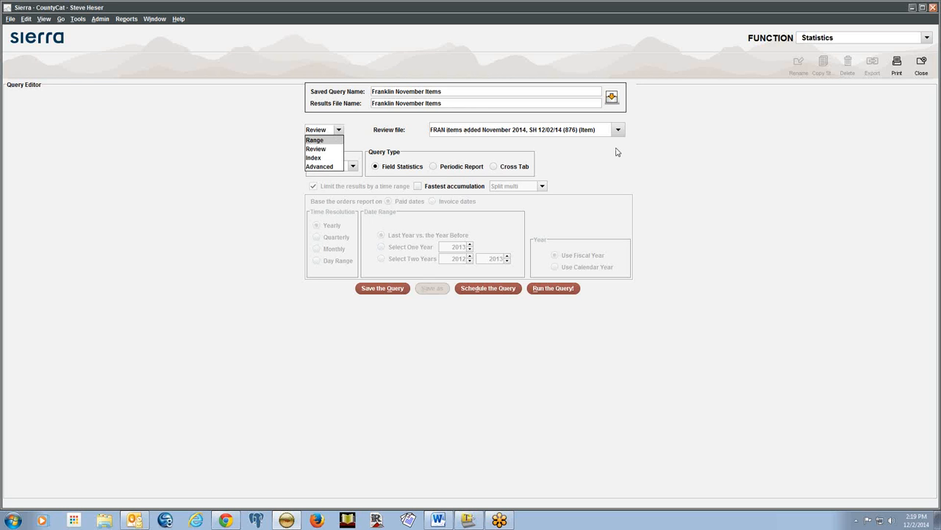
key(Return)
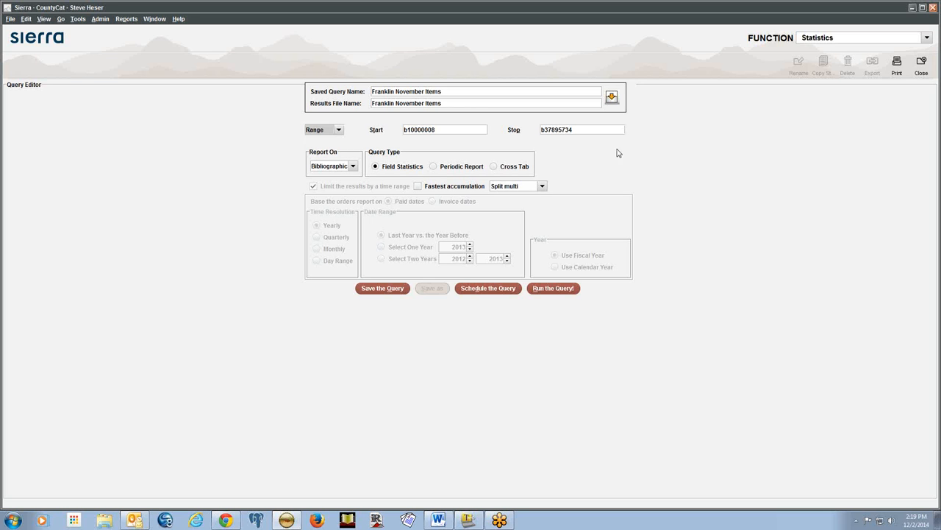
double_click(584, 129)
double_click(438, 129)
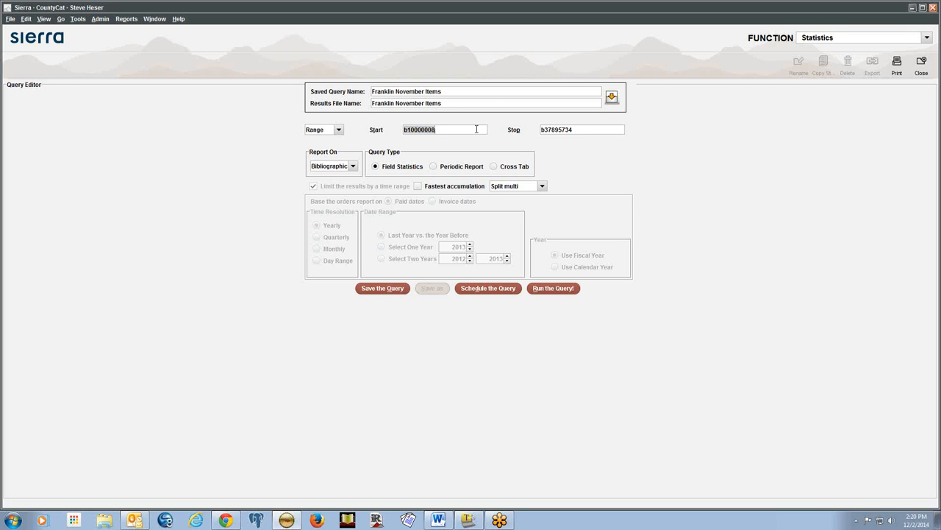
text(i)
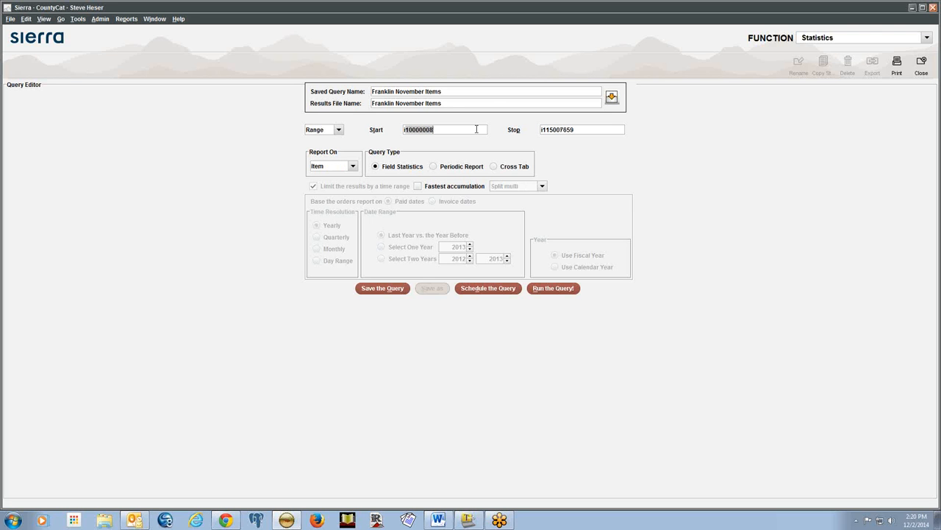
click(580, 129)
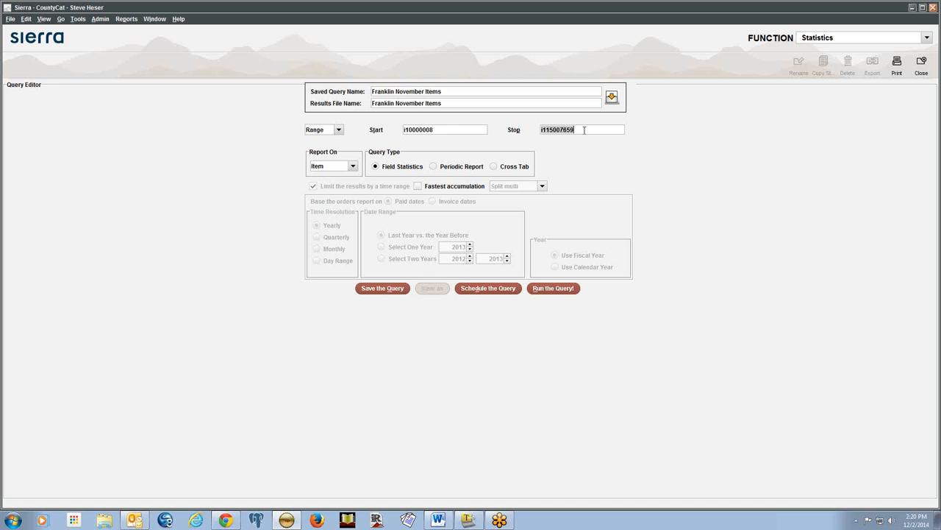
click(352, 168)
click(364, 151)
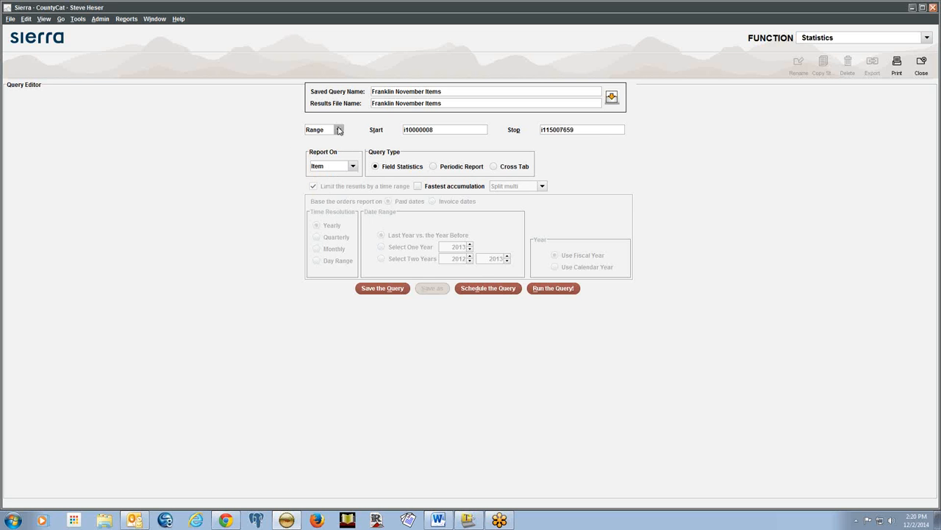
Switch the selection back to Review file 'FRAN items added November 2014'
click(339, 129)
click(332, 147)
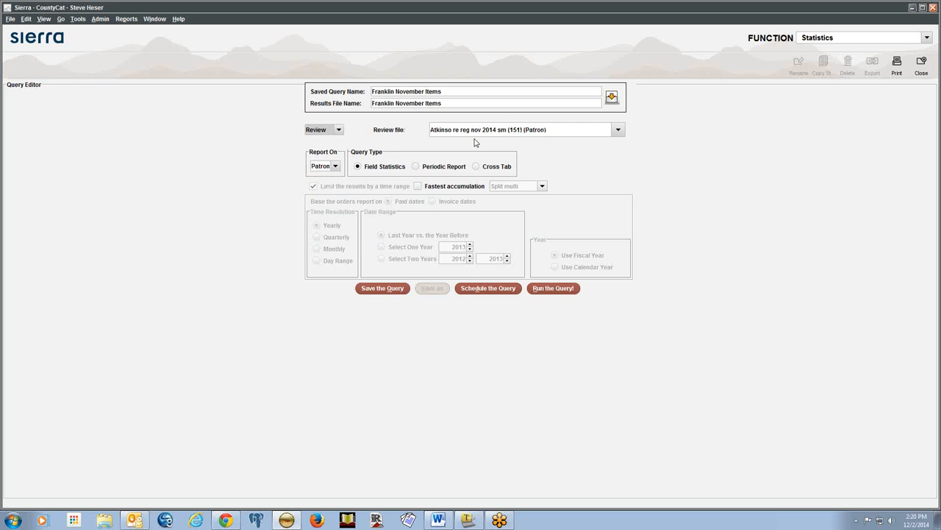
click(478, 131)
key(f)
key(f)
key(f)
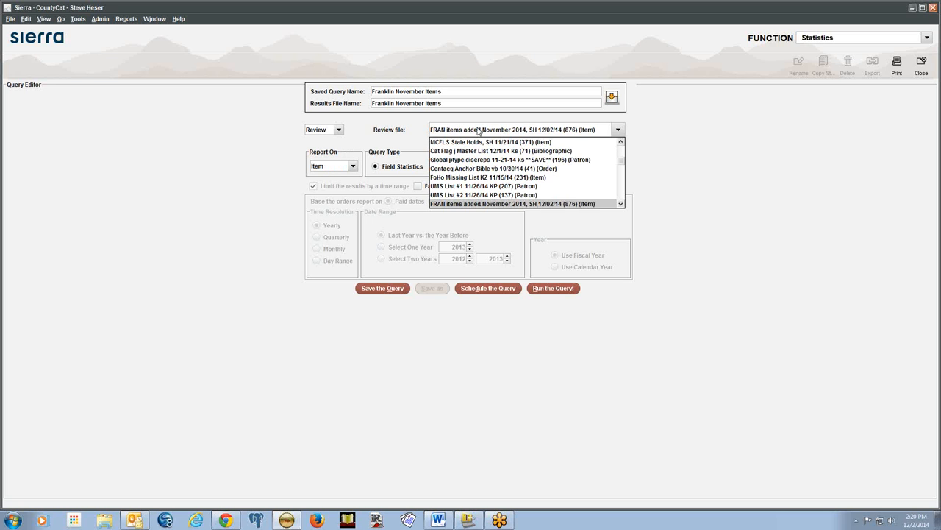
click(518, 204)
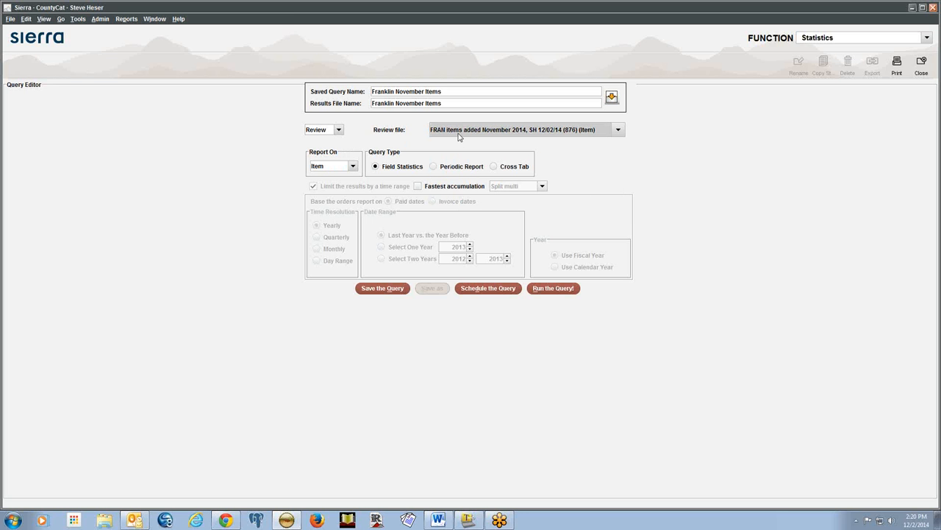
Confirm Report On stays Item, then show slide 18, 'Appendix A: The Law of One Hop'
click(341, 168)
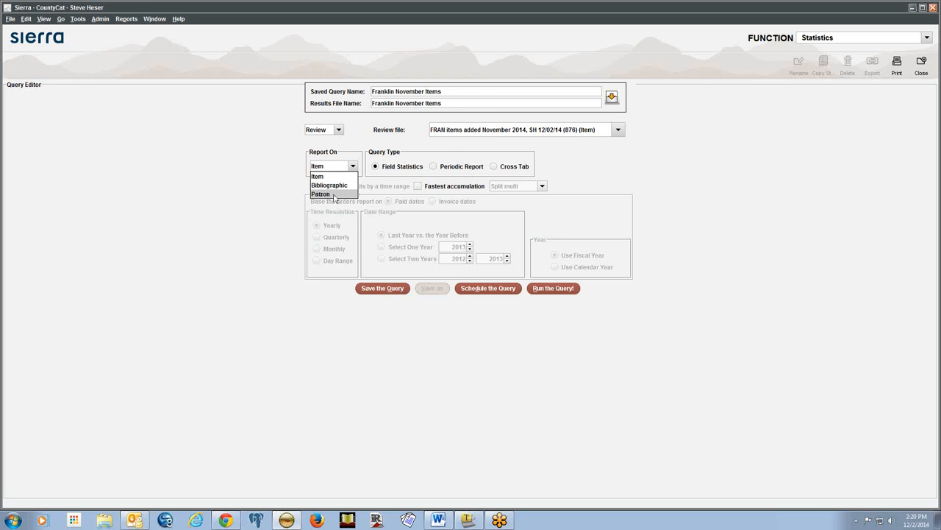
click(349, 143)
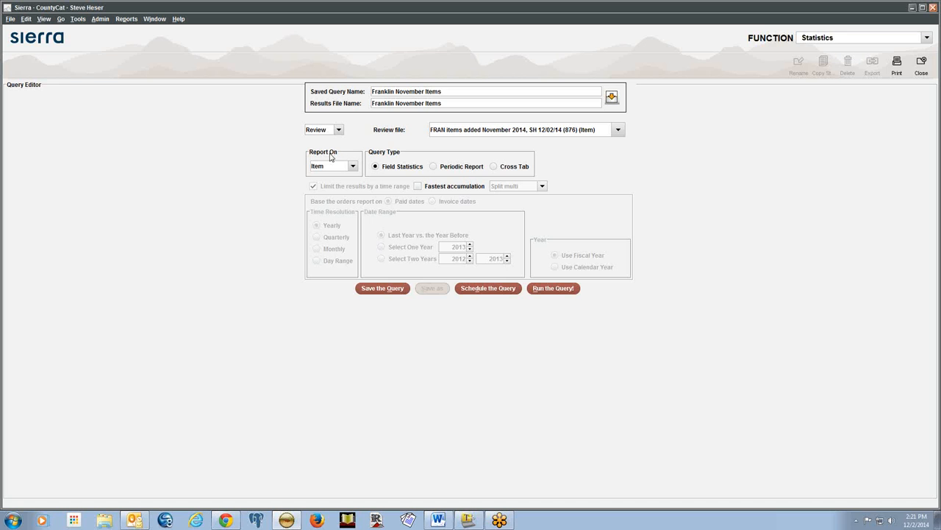
click(353, 167)
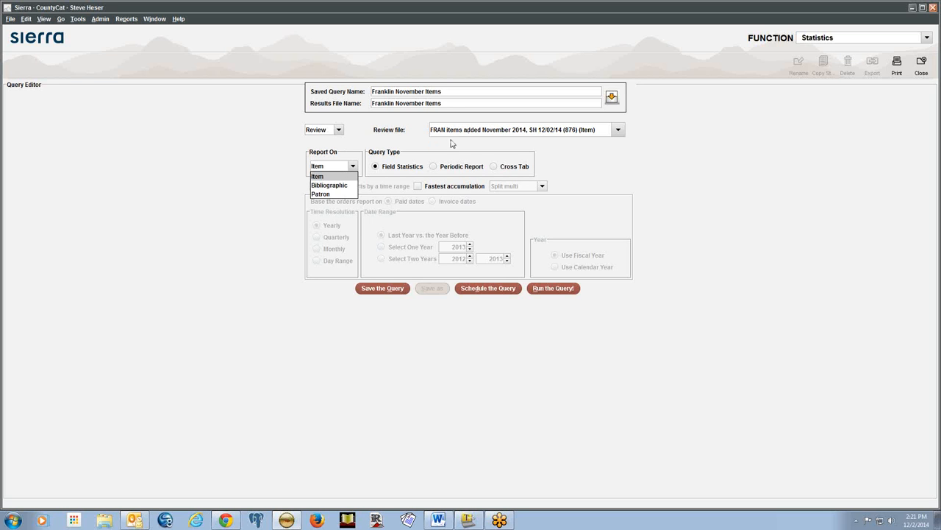
click(424, 143)
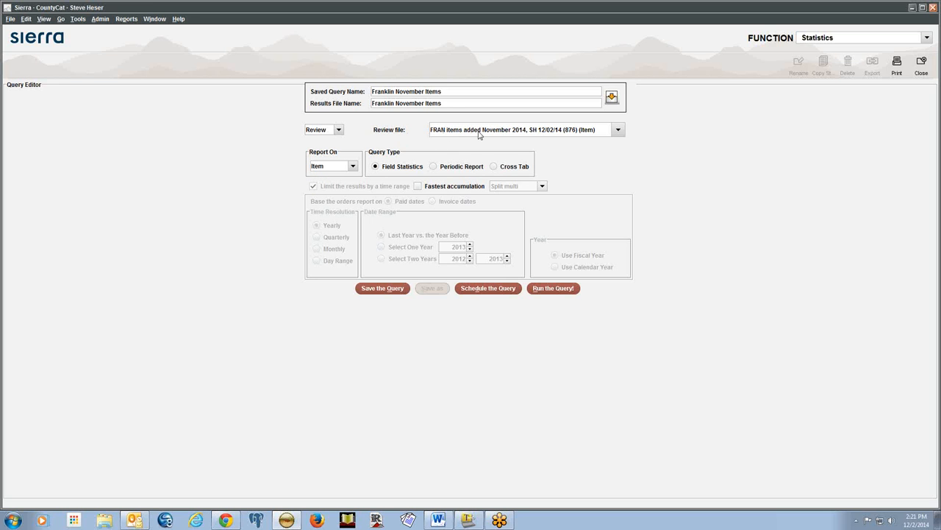
key(alt+Tab)
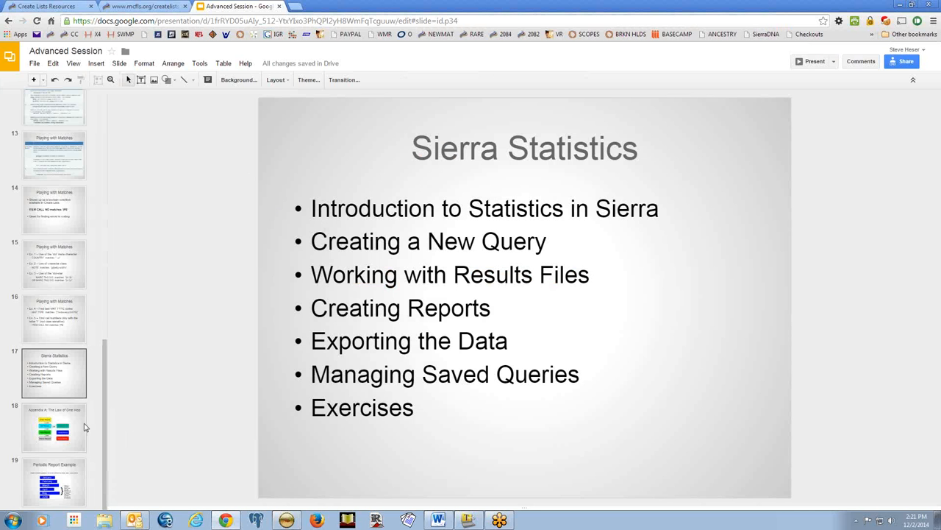
click(54, 430)
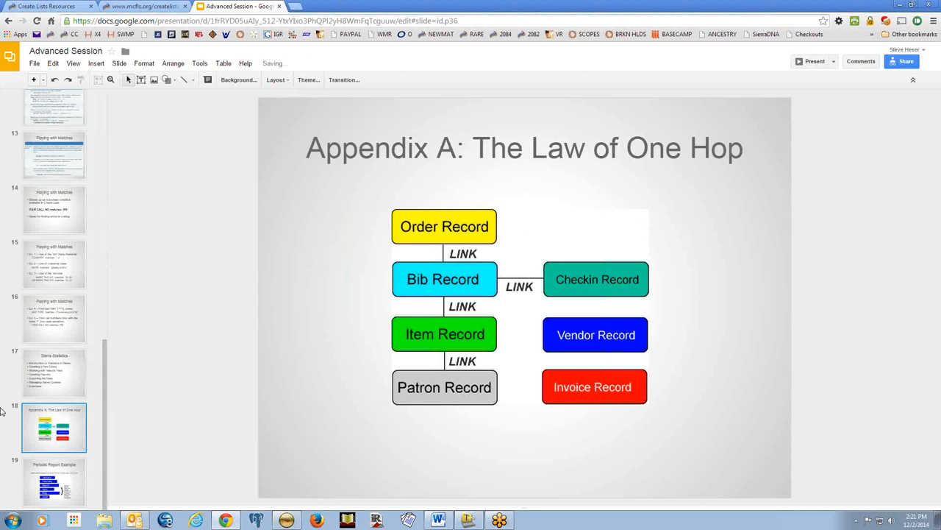
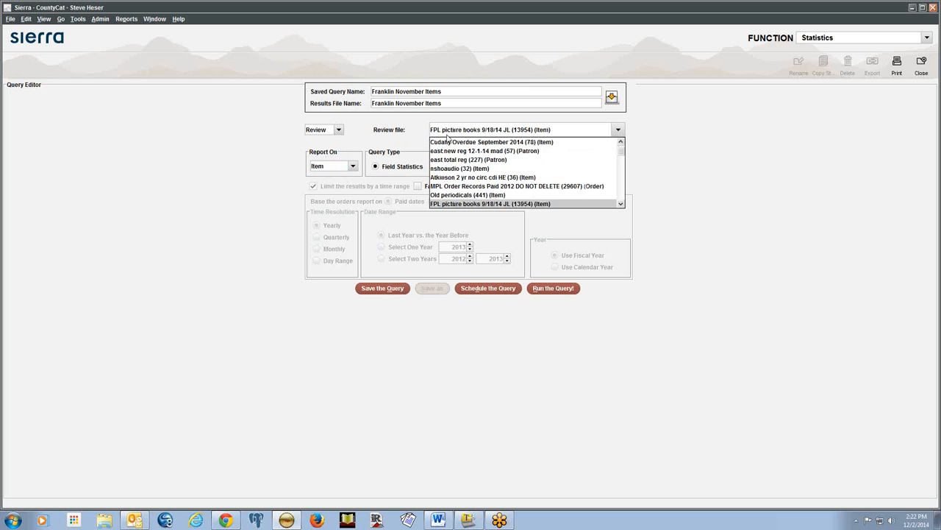
key(f)
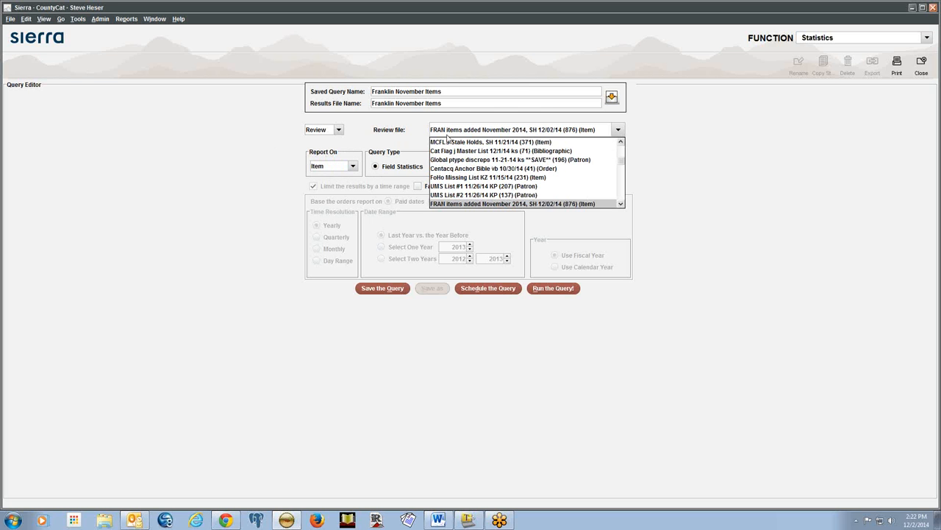
Choose 'FRAN items added November 2014' as the query's review file
key(Tab)
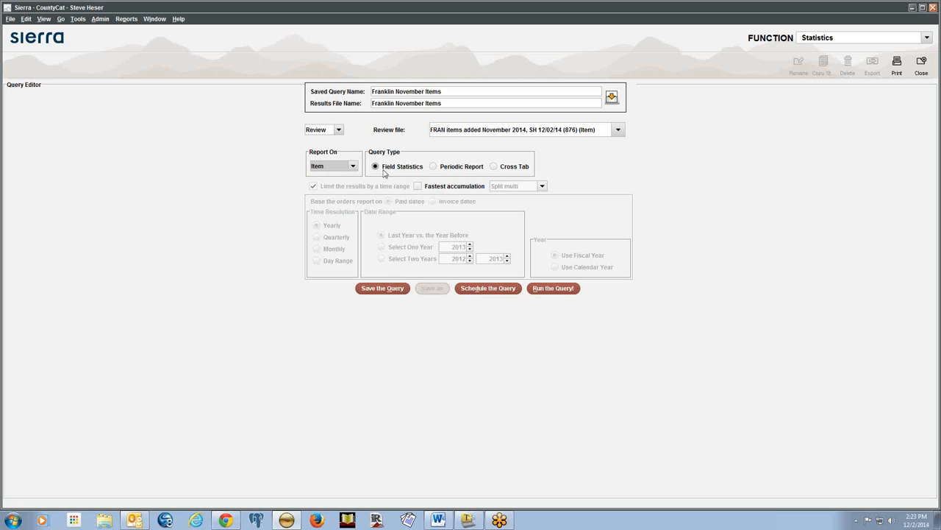
Make the query a Periodic Report using the CREATED date field and the Days time unit
click(434, 167)
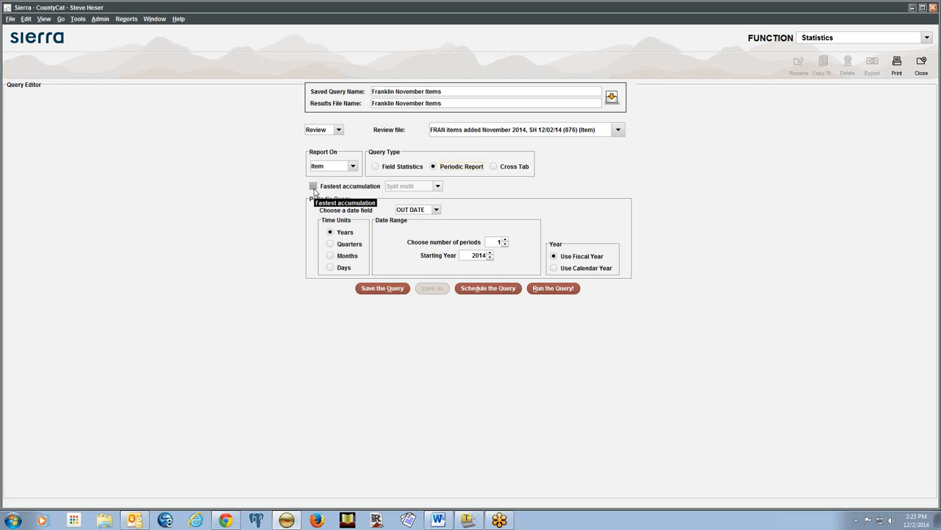
click(437, 211)
scroll(436, 250, down, 1)
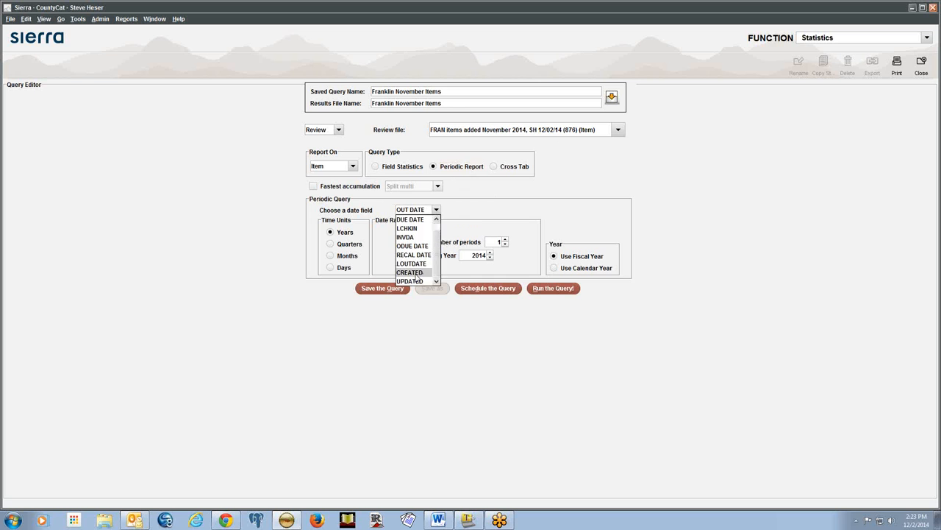
click(409, 272)
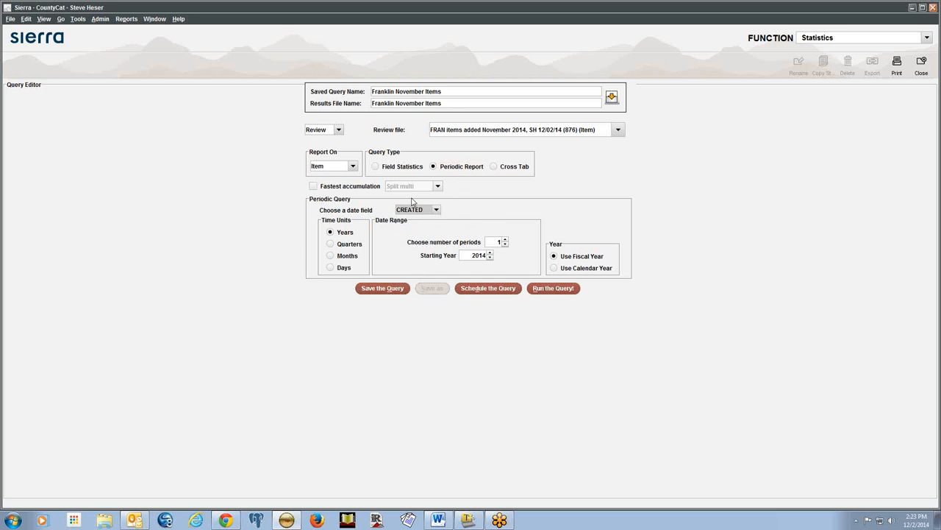
click(331, 268)
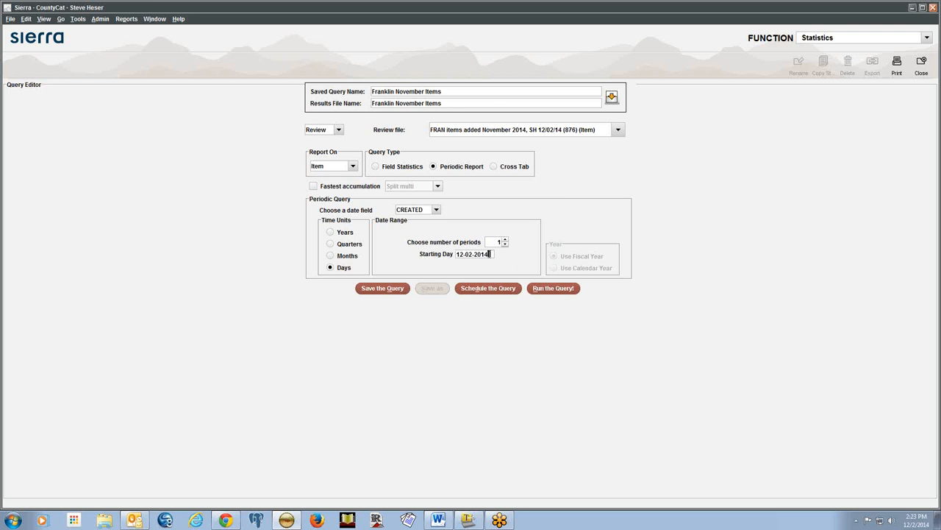
Set the starting day to 11-24-2014 from the calendar and raise the periods to 7
key(c)
click(415, 217)
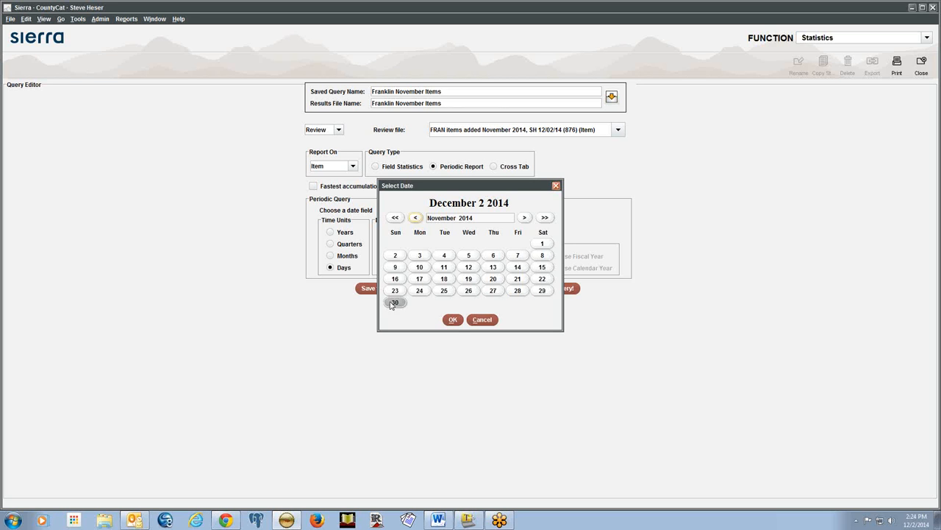
click(420, 290)
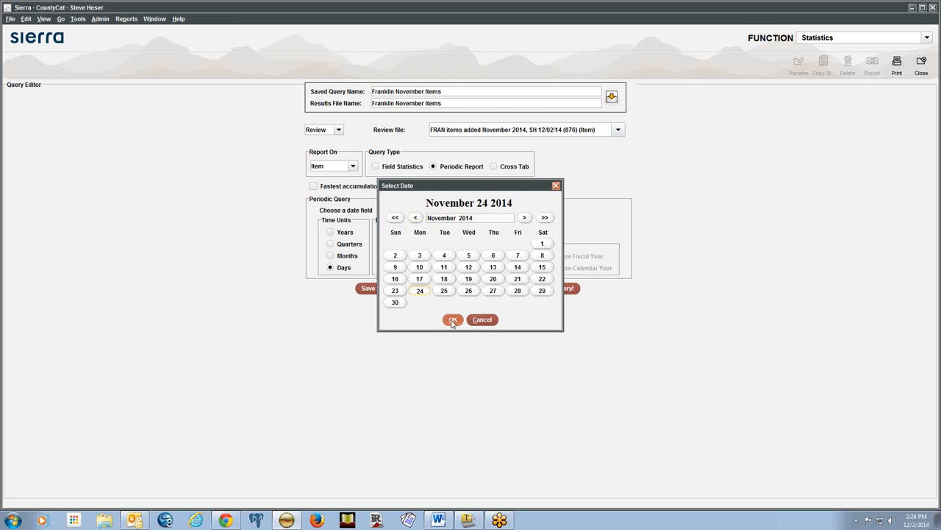
click(452, 320)
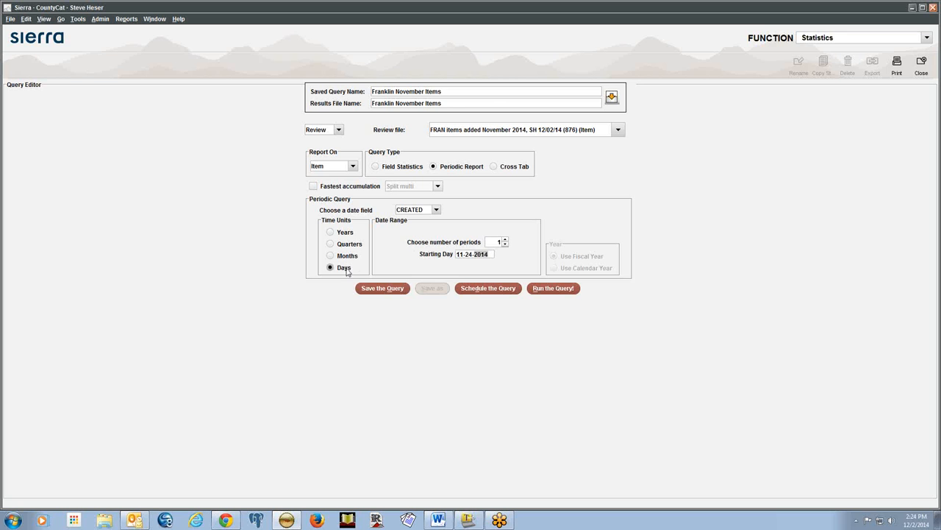
click(506, 241)
click(506, 240)
Switch to Months, with starting month 01-2014 and 11 periods
click(330, 255)
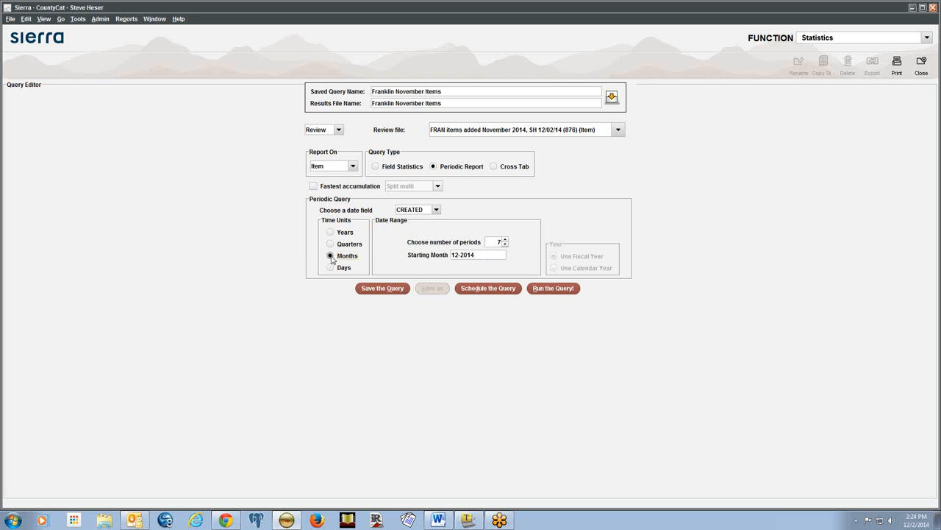
click(493, 255)
key(c)
click(423, 252)
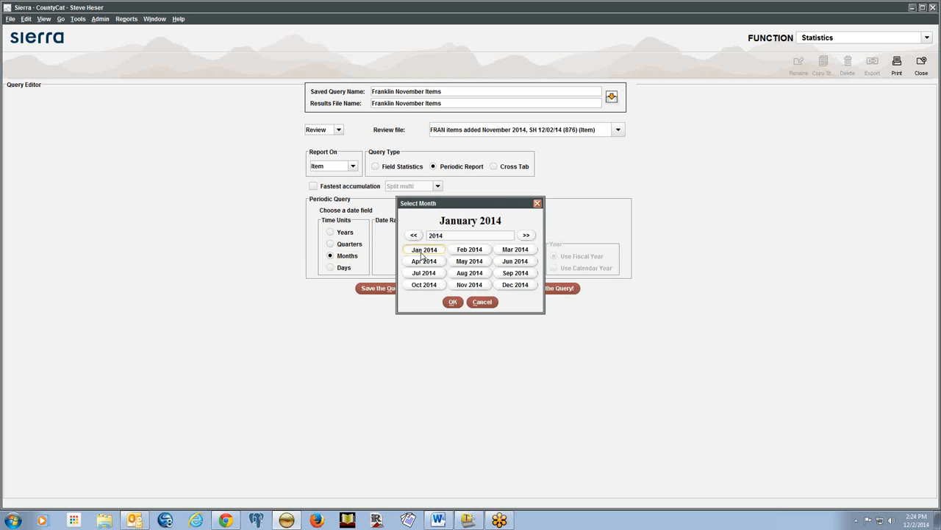
click(453, 302)
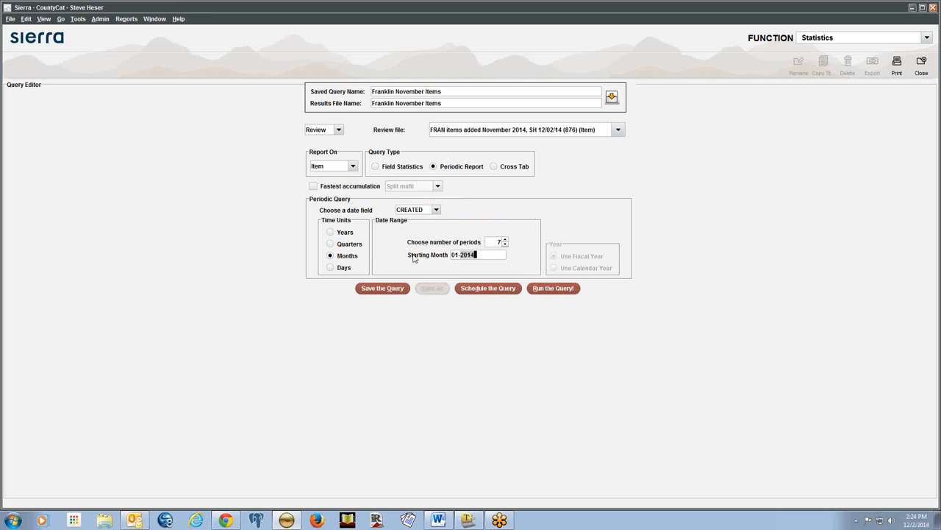
click(504, 240)
Switch the query to Cross Tab with ITEM LOC as the vertical field
click(496, 167)
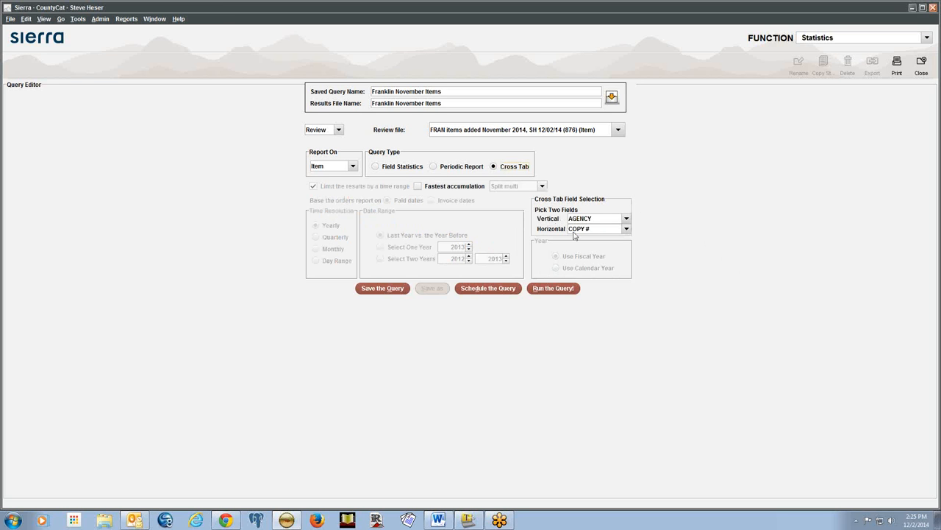
click(626, 229)
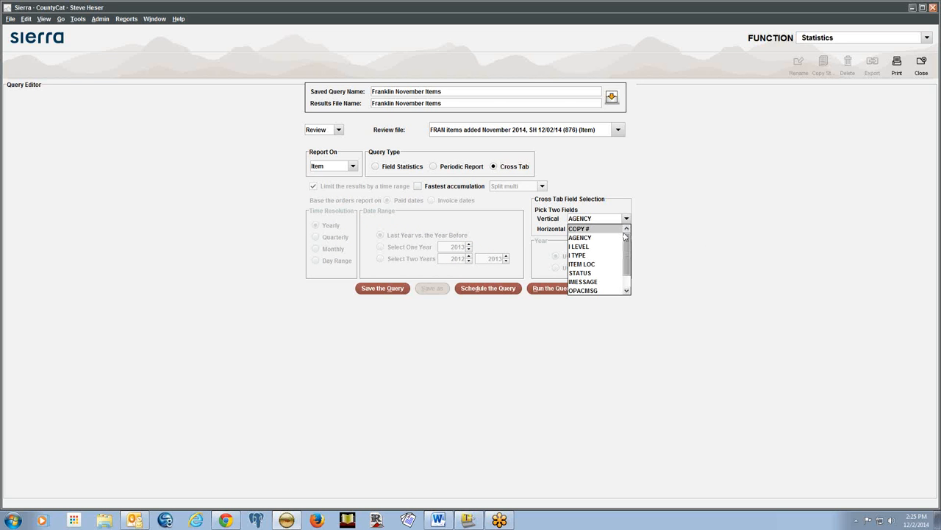
drag(625, 239, 627, 252)
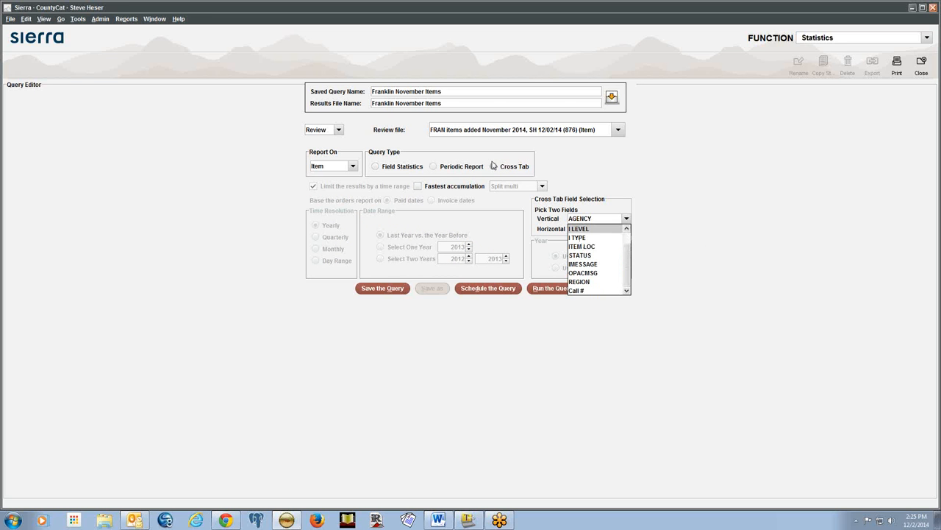
click(602, 248)
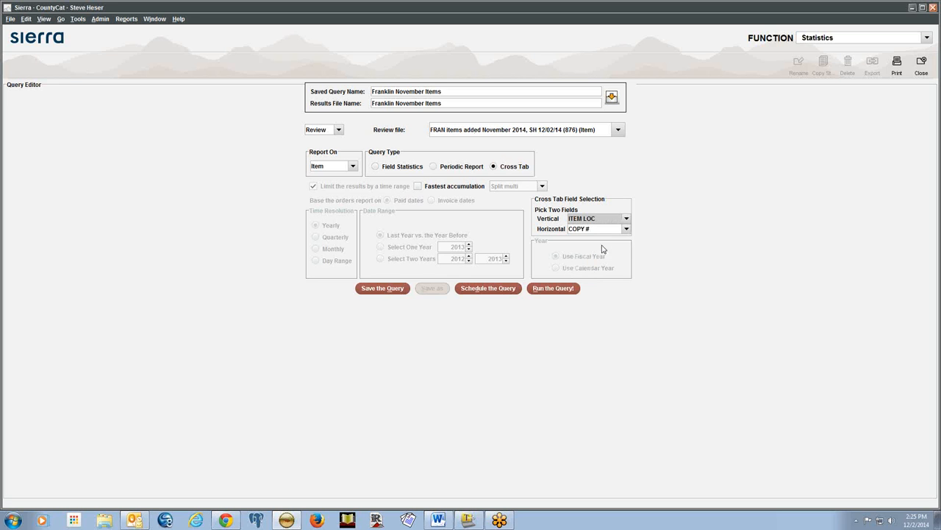
Set the horizontal field to I TYPE, replacing an initial I LEVEL choice
click(599, 230)
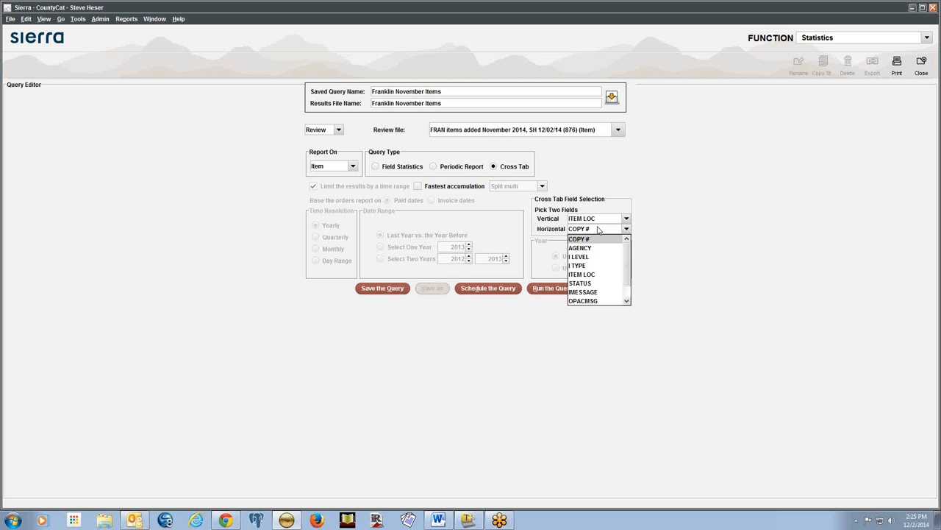
drag(627, 273, 627, 293)
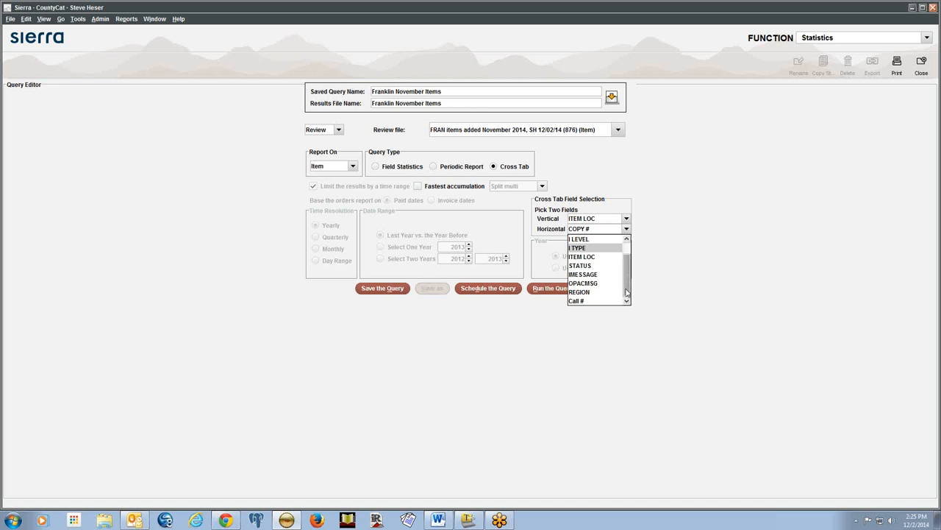
click(597, 242)
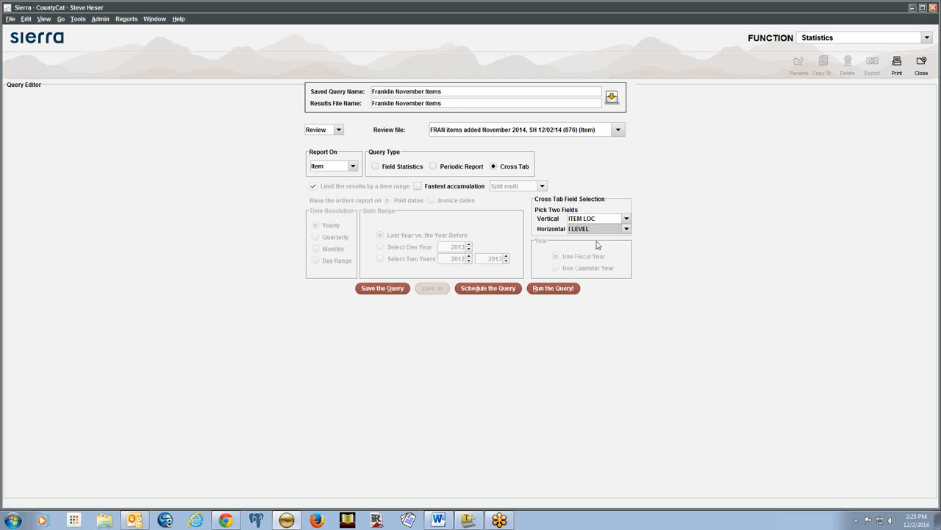
click(626, 230)
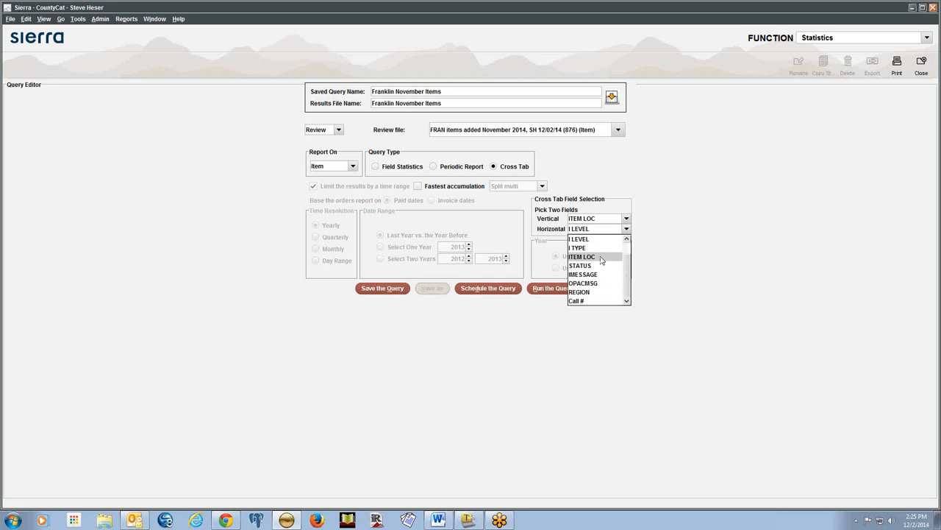
scroll(629, 265, up, 1)
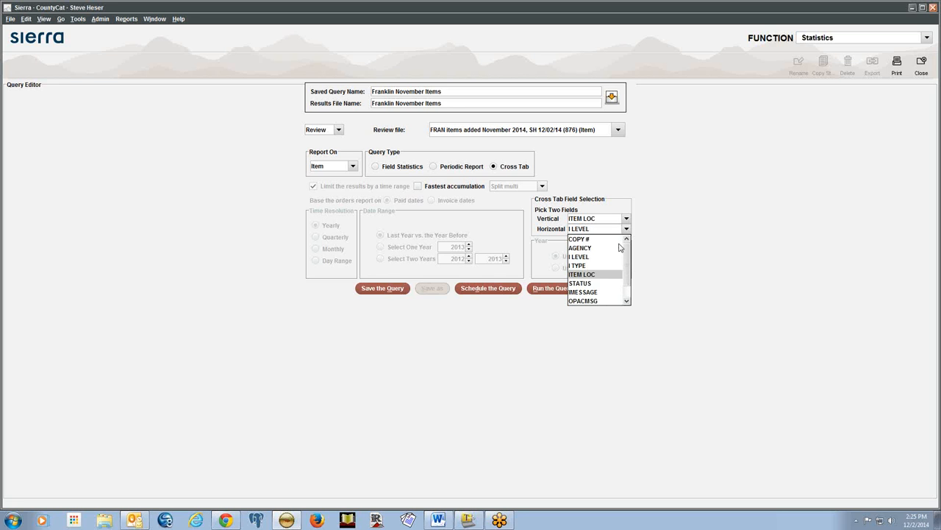
click(578, 265)
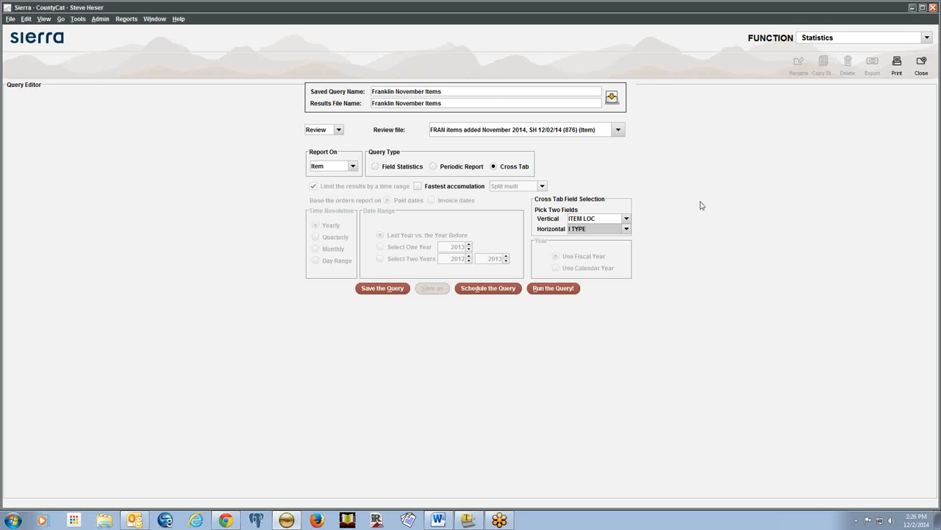
Switch back to Field Statistics and tick Fastest accumulation
click(375, 167)
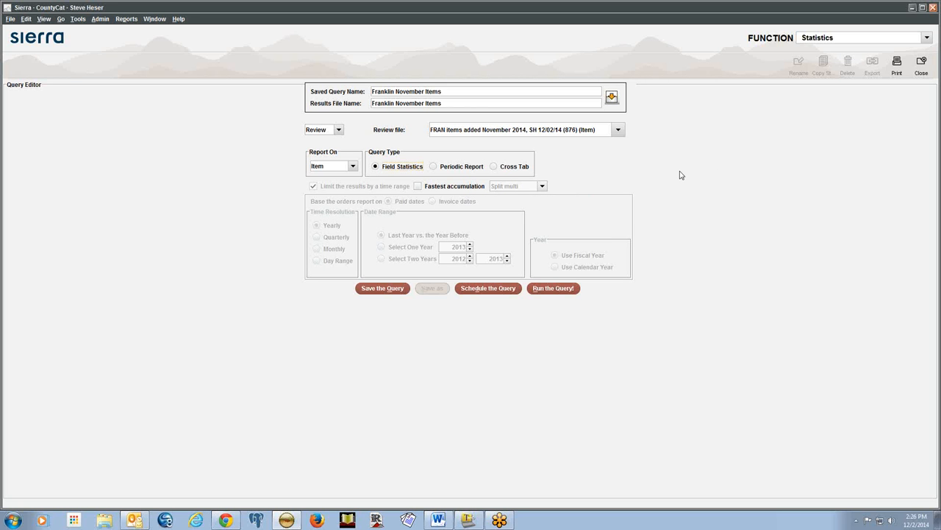
click(417, 186)
Quit the scheduling dialog and run the Franklin November Items query immediately
click(493, 289)
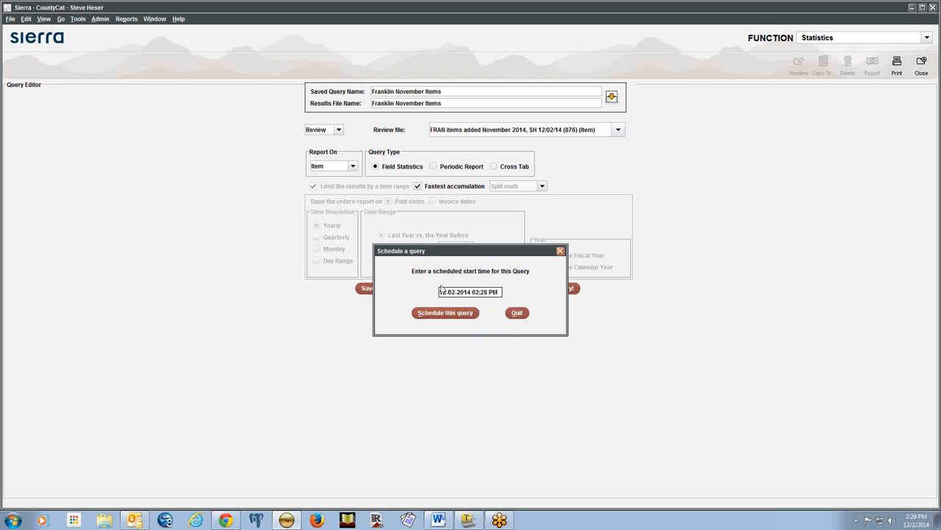
click(518, 313)
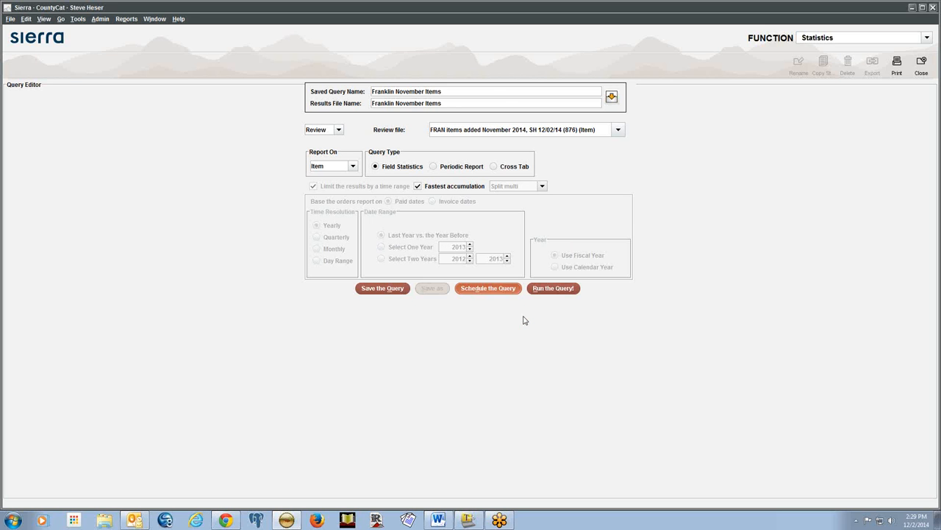
click(553, 288)
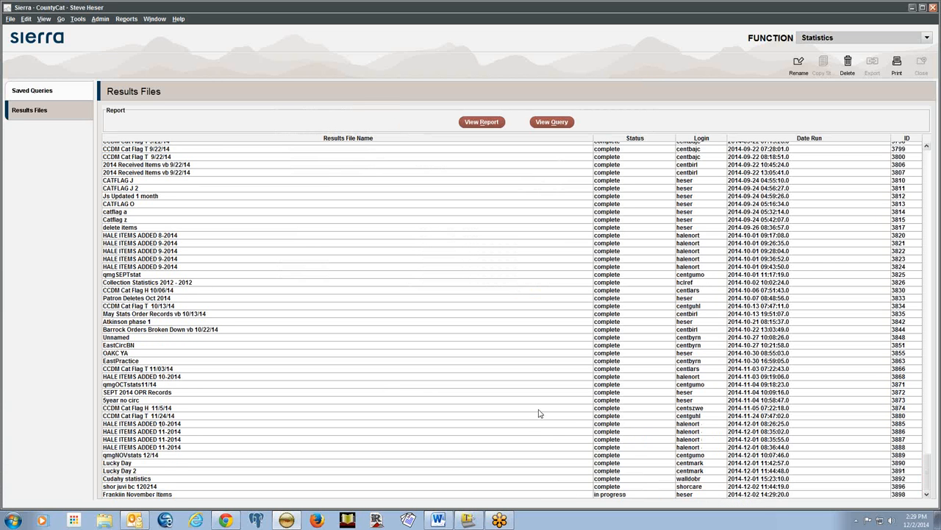
Select the completed Franklin November Items results file and bring up its Rename dialog
click(538, 494)
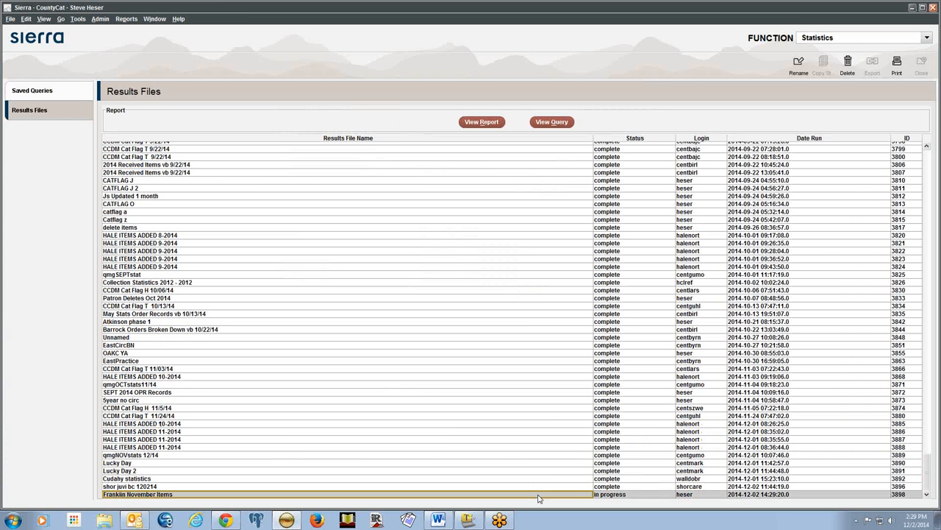
click(629, 495)
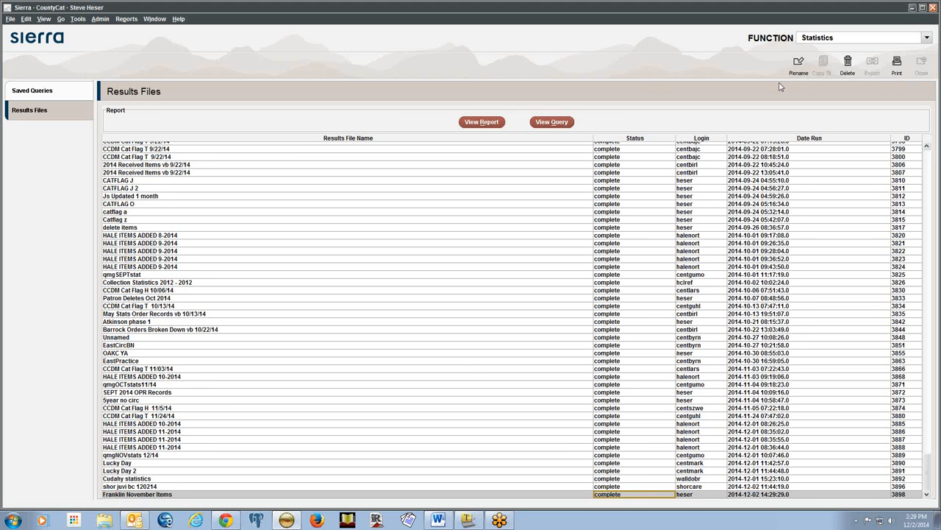
click(800, 65)
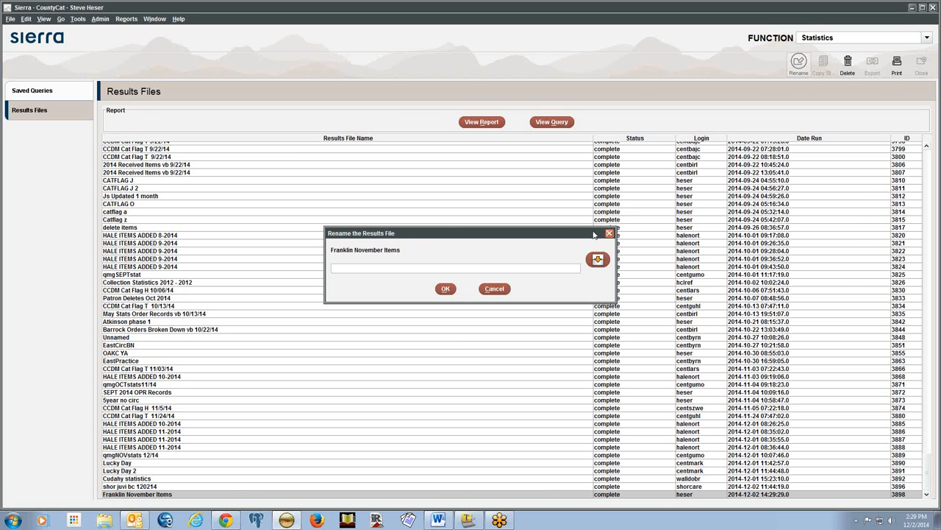
Close the Rename dialog unchanged, then view and dismiss the Franklin November Items query details
click(609, 234)
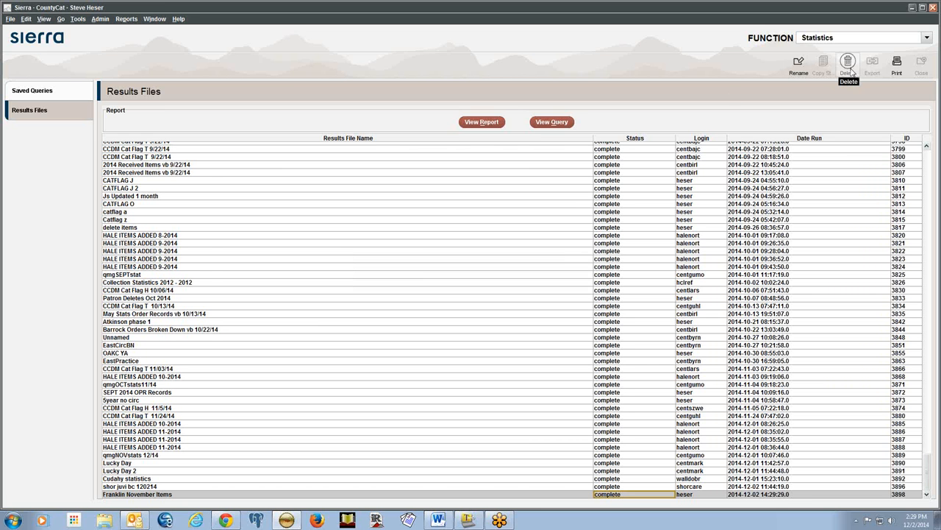
scroll(727, 272, up, 3)
scroll(727, 272, down, 3)
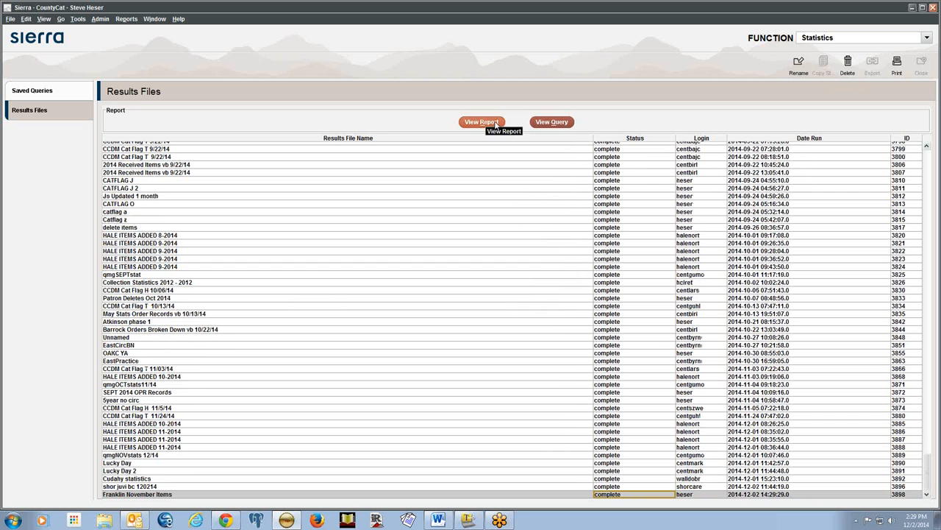
click(550, 123)
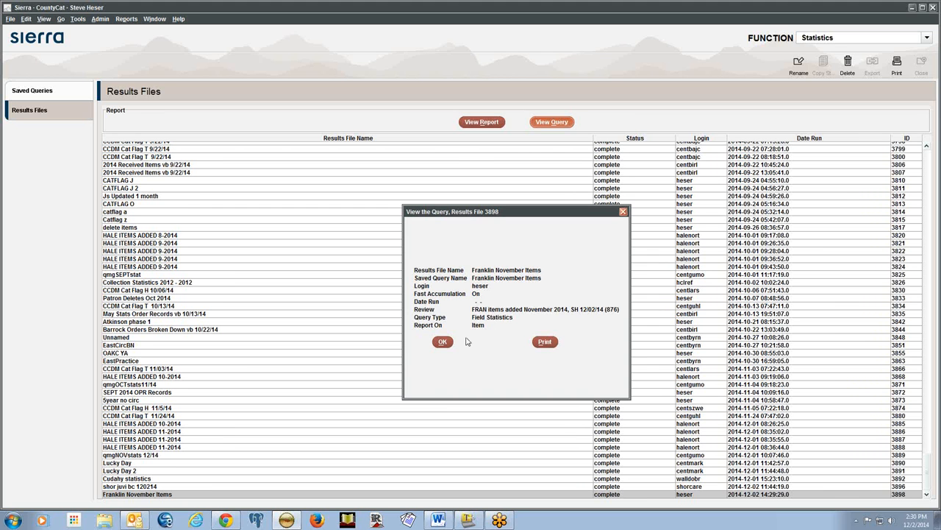
click(443, 342)
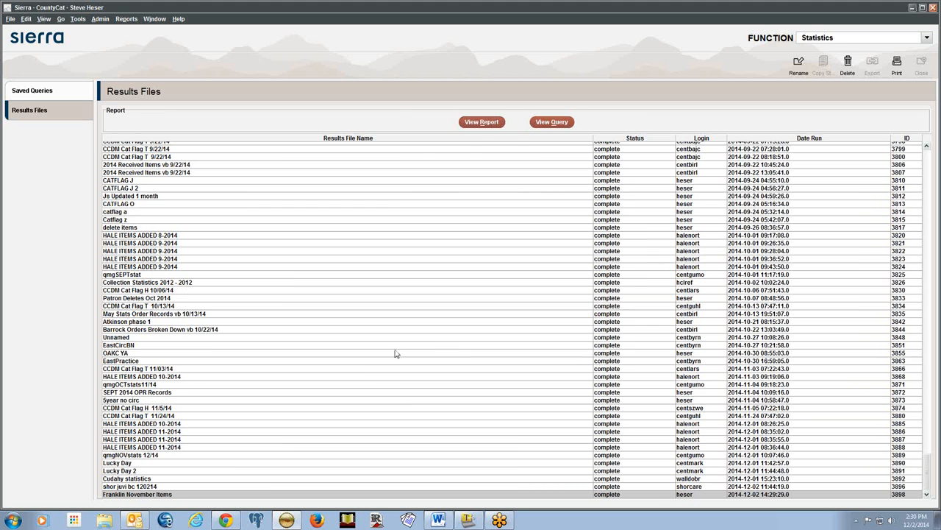
Open the Franklin November Items report, check its 876-processed, 0-deleted header, and show the Call # breakdown
click(484, 124)
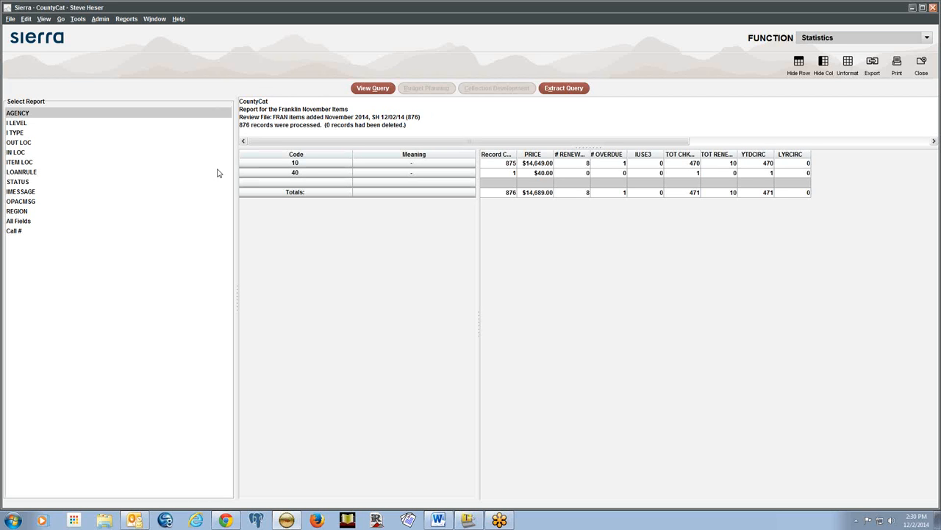
triple_click(403, 125)
click(361, 118)
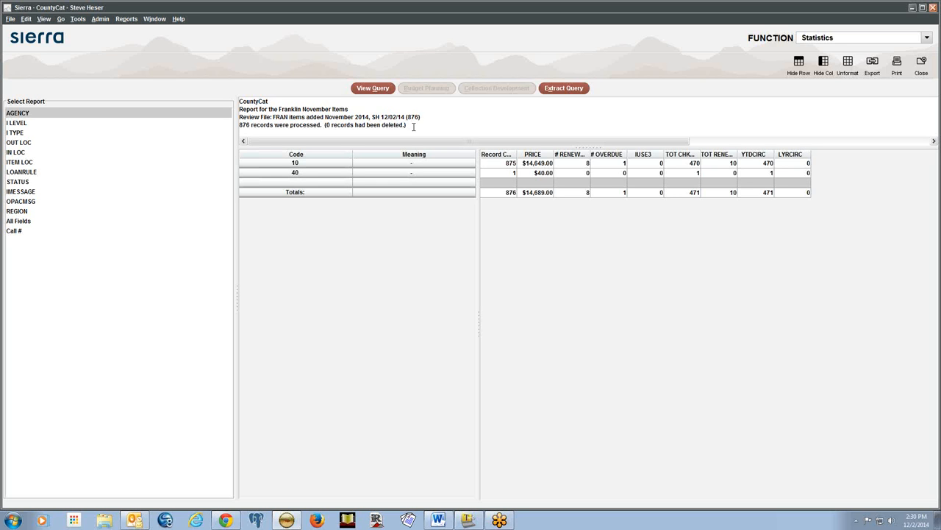
drag(412, 125, 322, 125)
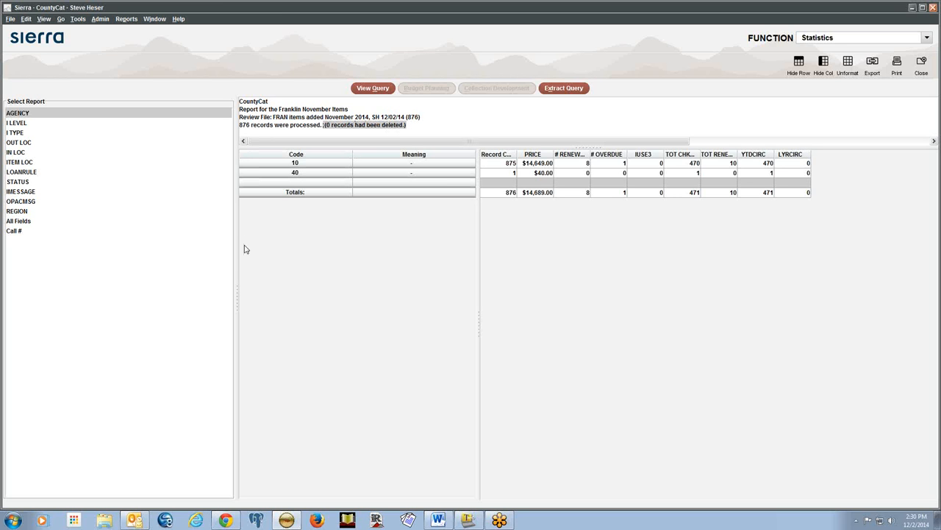
click(442, 119)
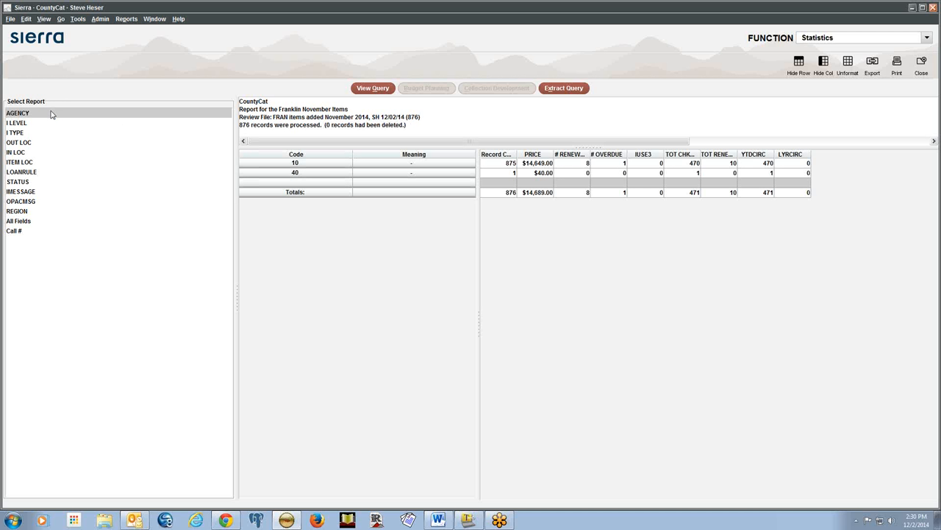
click(35, 231)
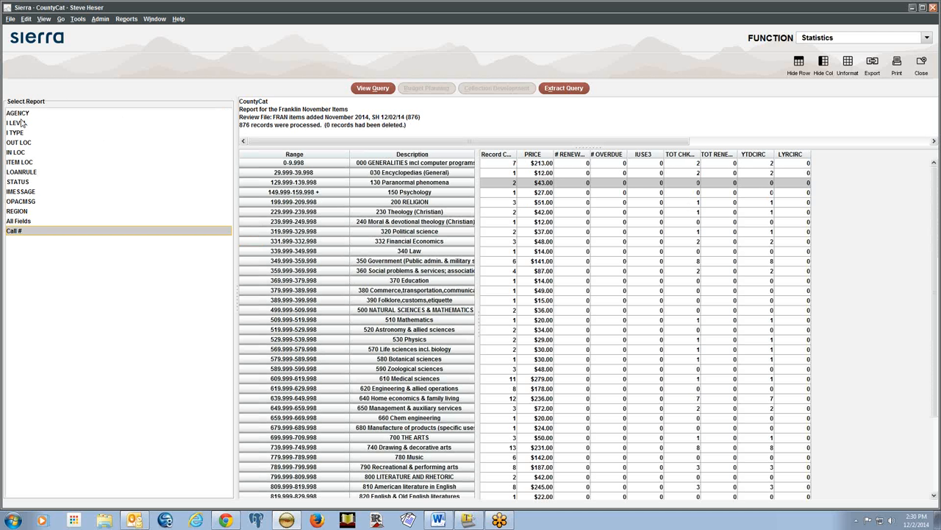
Switch the report from AGENCY to I LEVEL: Adult 516, Child/Youth 253, Young Adult 106
click(22, 114)
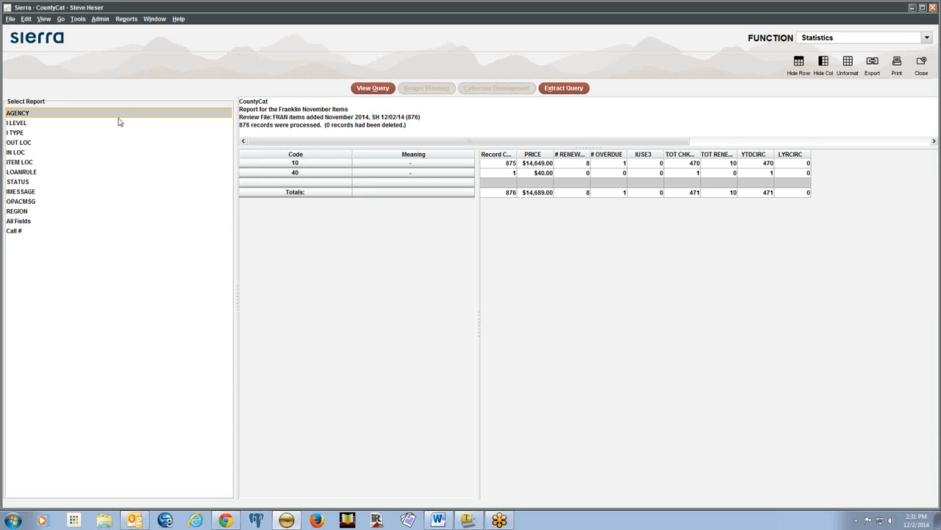
click(16, 124)
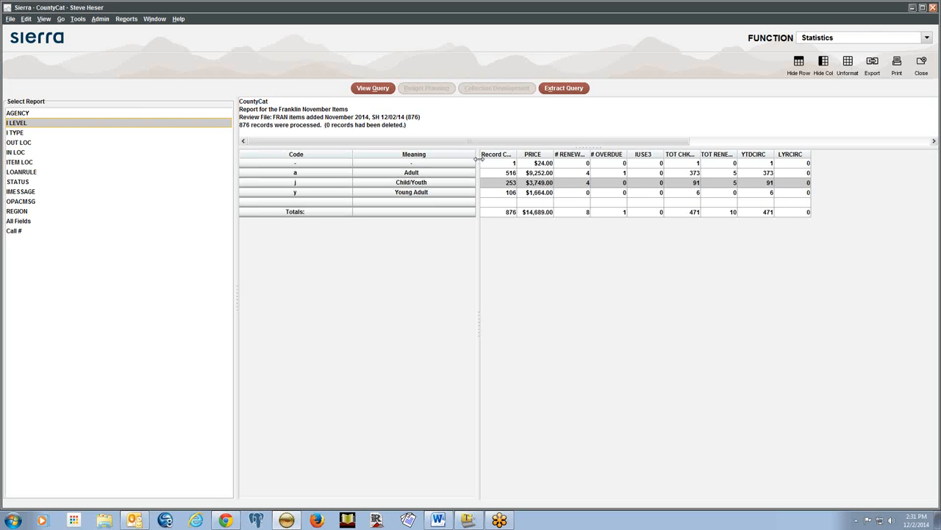
Widen the Record Count column, then select the Adult, Child/Youth, Young Adult and blank-level rows
click(497, 175)
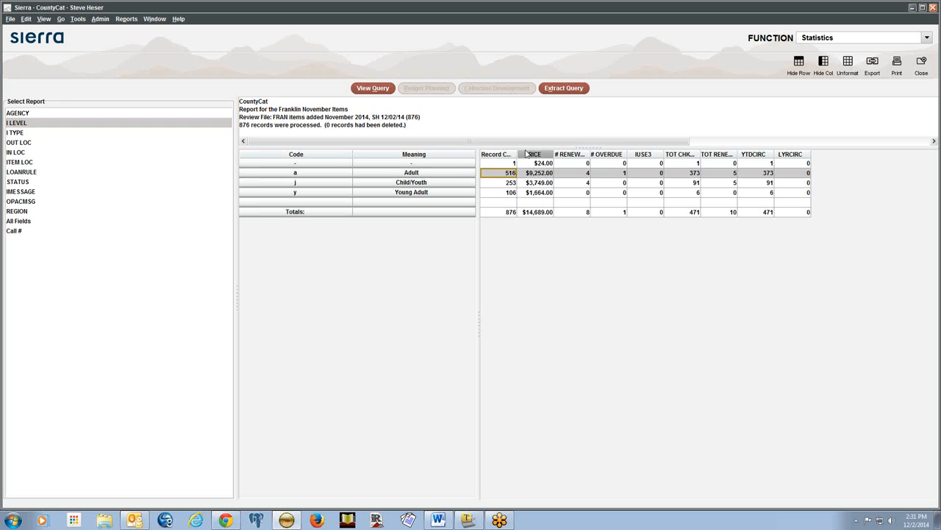
drag(518, 154, 556, 152)
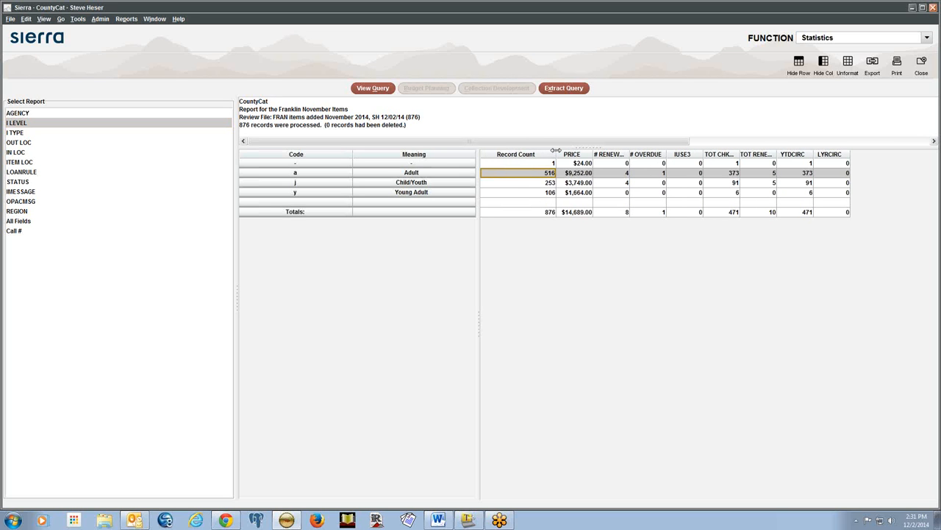
click(527, 184)
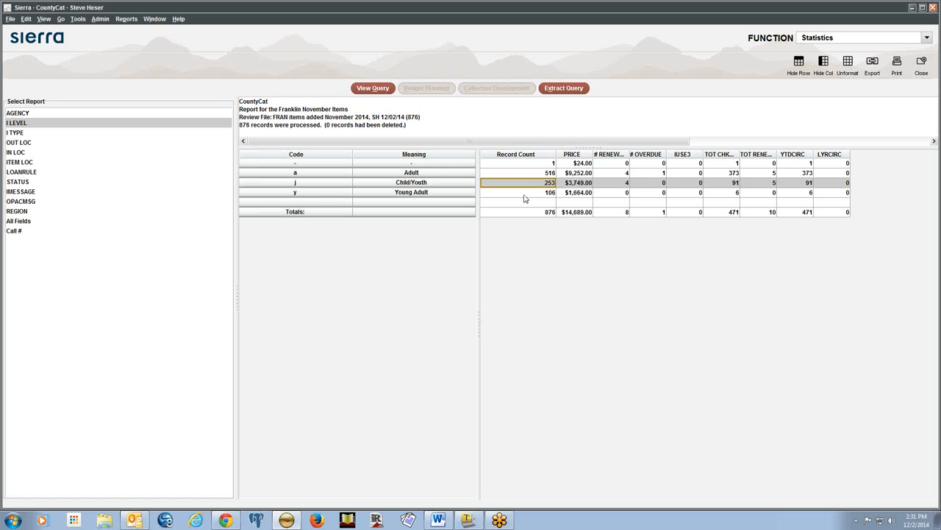
click(524, 194)
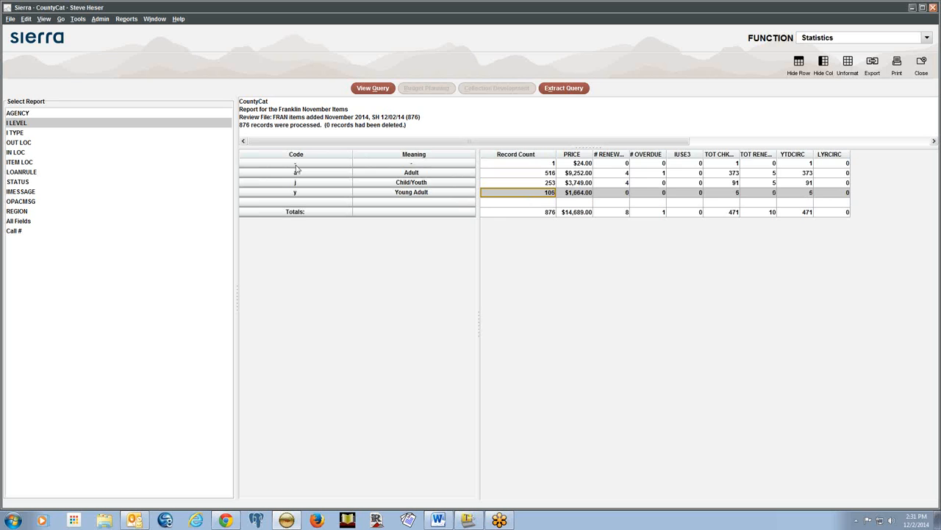
click(497, 164)
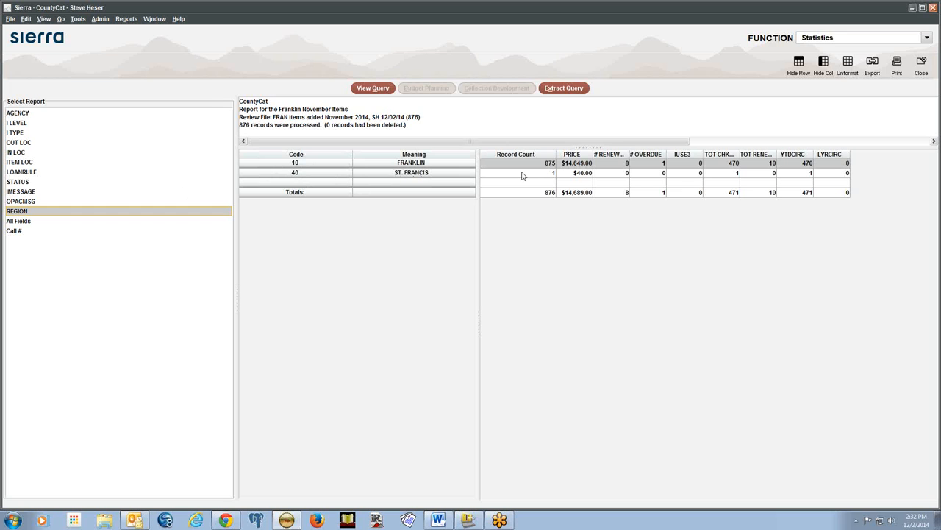
Step through the I TYPE, LOANRULE, STATUS and IMESSAGE breakdowns, ending back on I TYPE
click(20, 133)
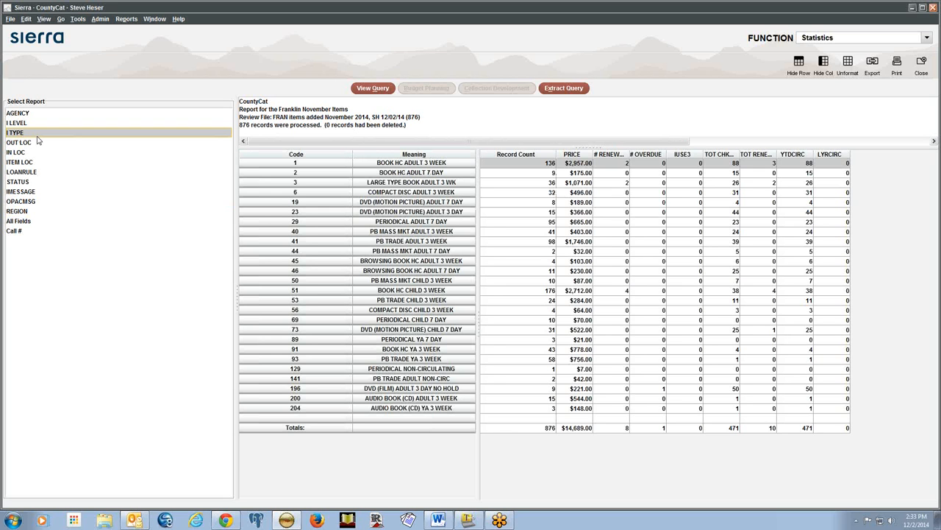
click(24, 175)
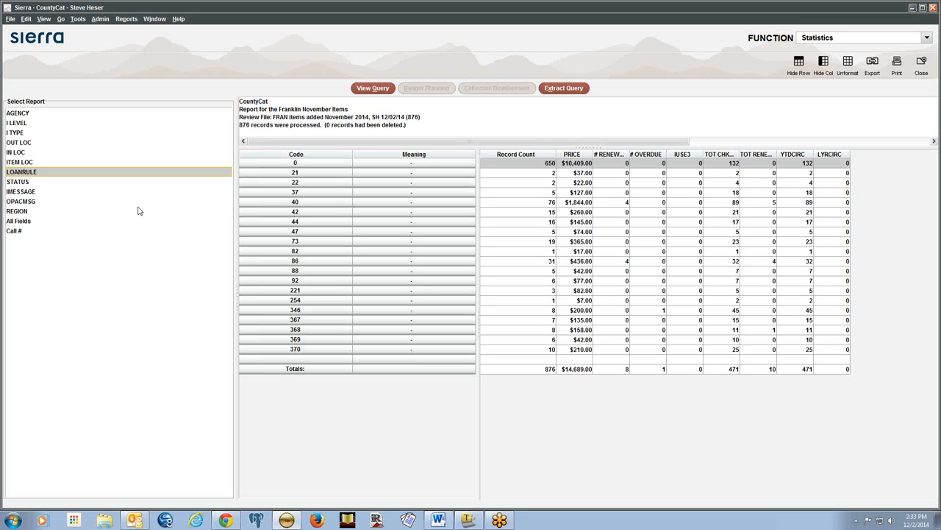
click(8, 184)
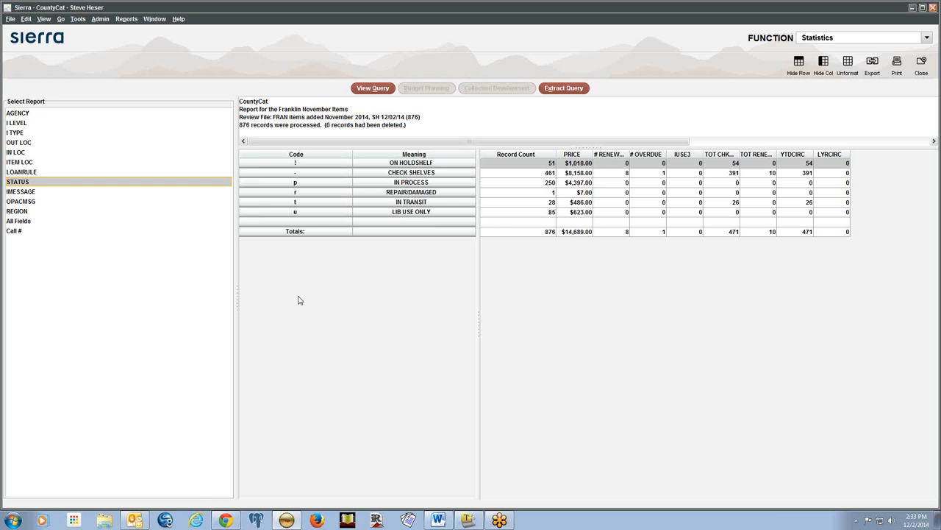
click(35, 193)
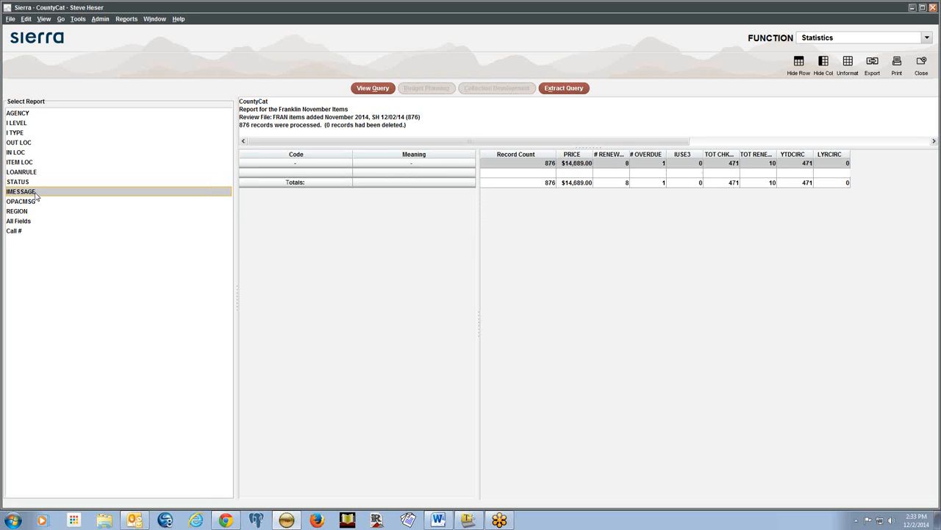
click(21, 136)
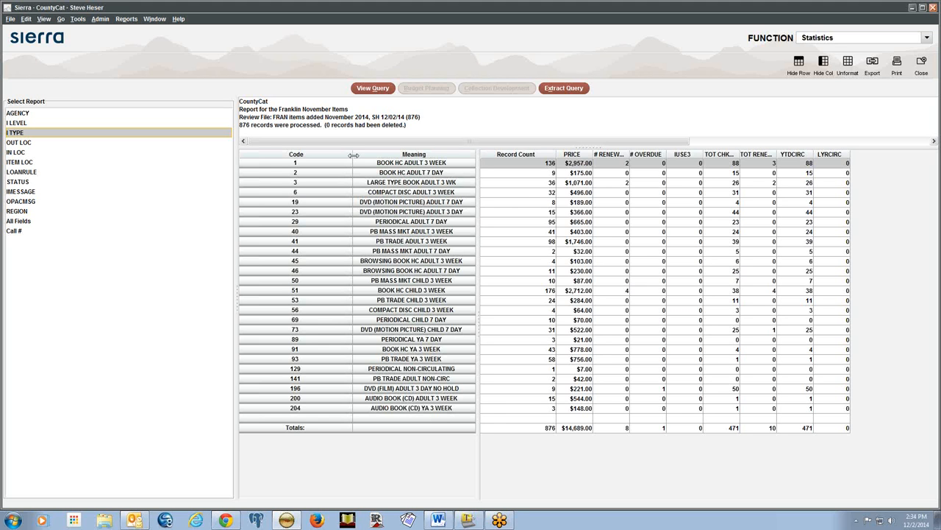
Narrow the Code column and widen # RENEWALS, TOT CHKOUT and TOT RENEW to show their headings
drag(353, 155, 316, 155)
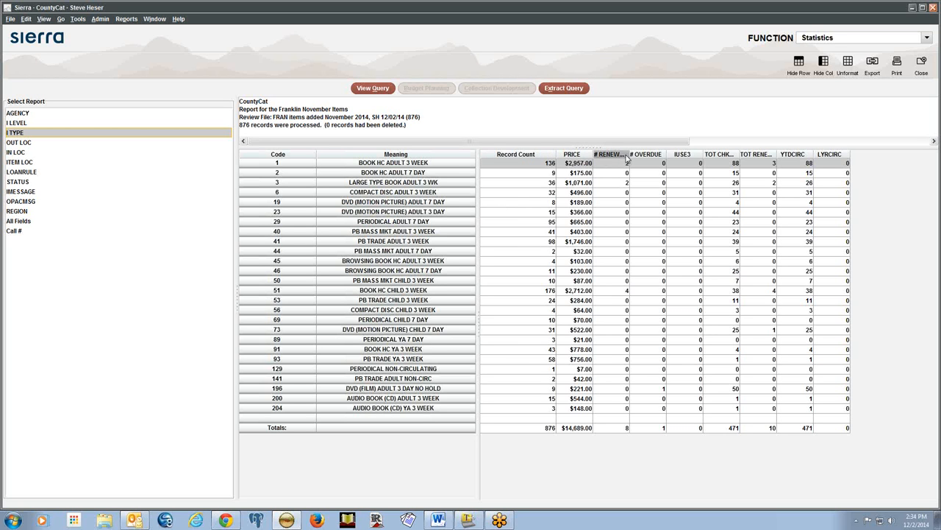
drag(629, 154, 638, 152)
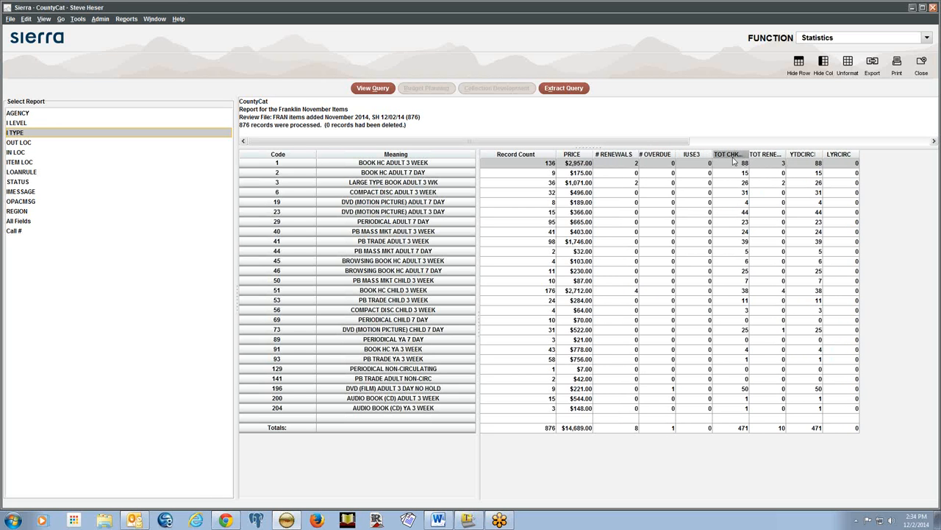
drag(749, 154, 812, 154)
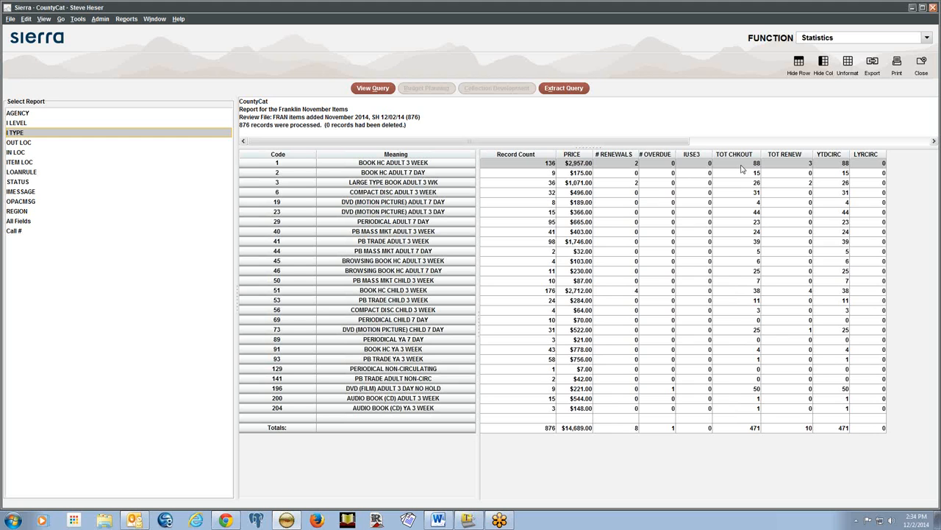
Select the first-row YTDCIRC and LYRCIRC values and the empty row above Totals
click(830, 166)
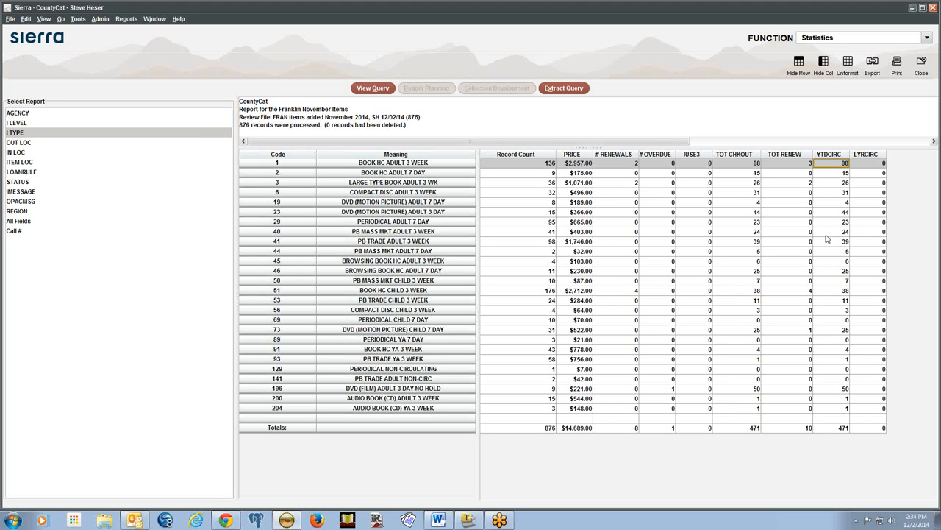
click(875, 166)
click(495, 419)
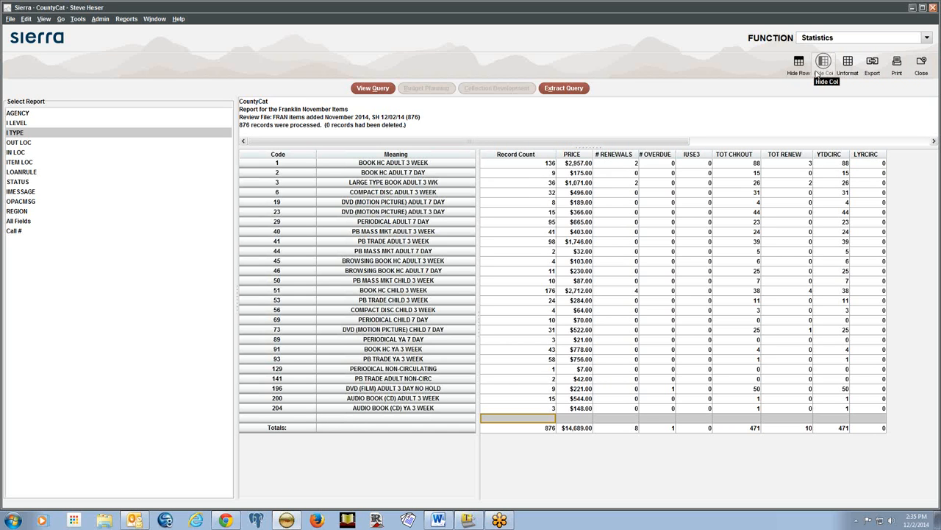
Hide the IUSE3 column with Hide Col, then select a LYRCIRC cell
click(692, 162)
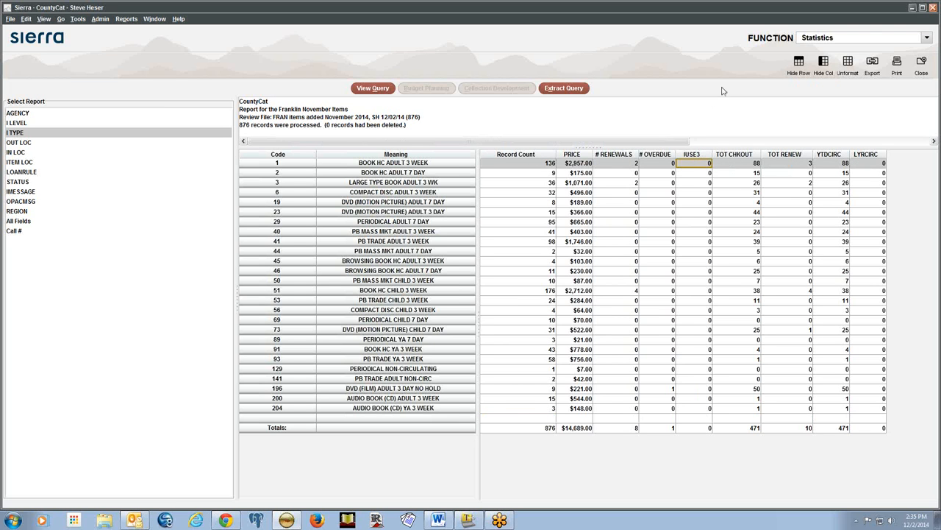
click(692, 175)
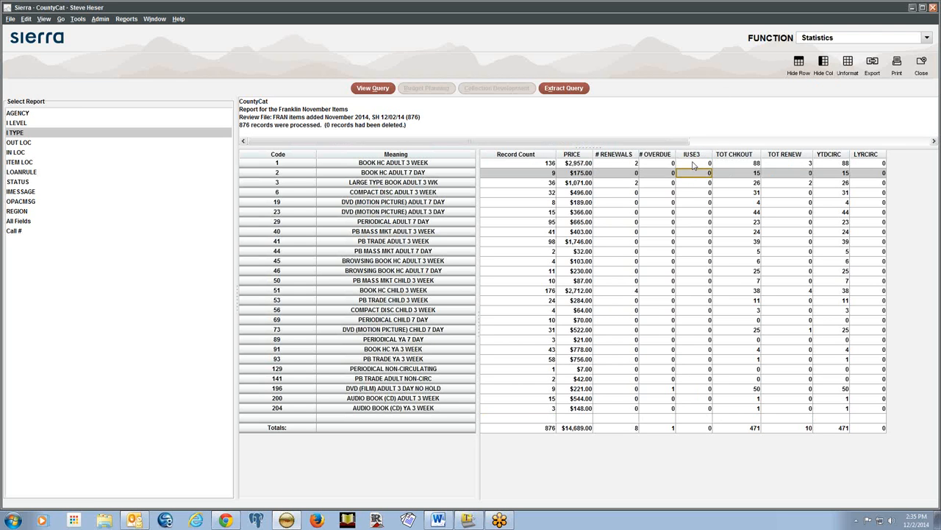
click(691, 183)
click(691, 172)
click(694, 192)
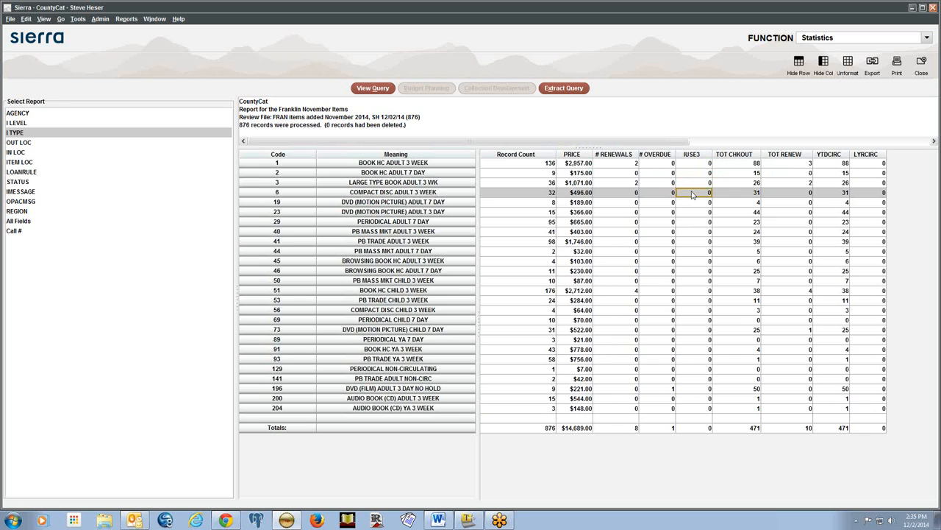
click(824, 63)
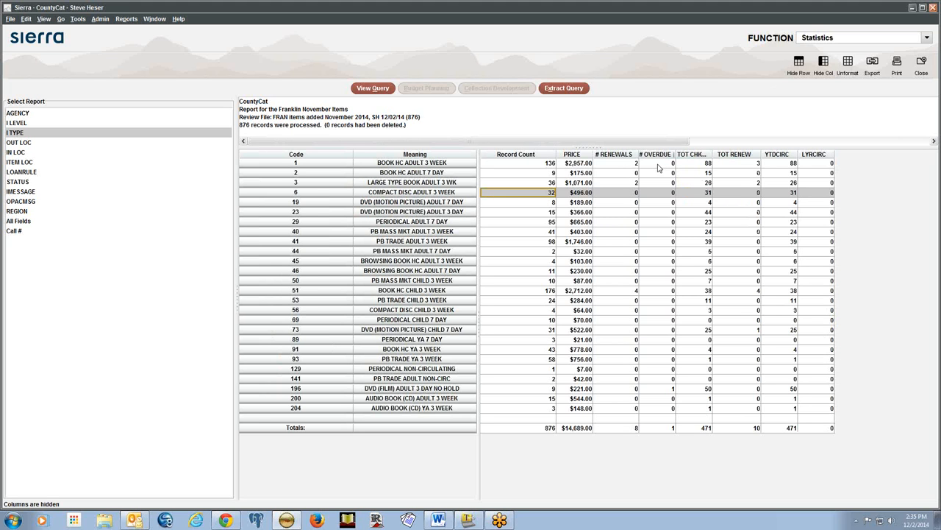
click(816, 164)
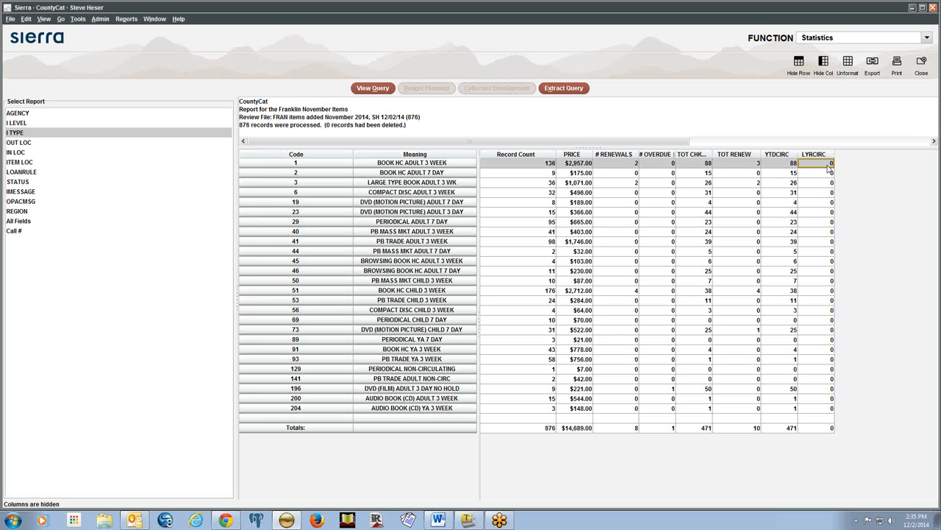
Hide the LYRCIRC column and widen the TOT RENEW and # RENEWALS columns
click(825, 68)
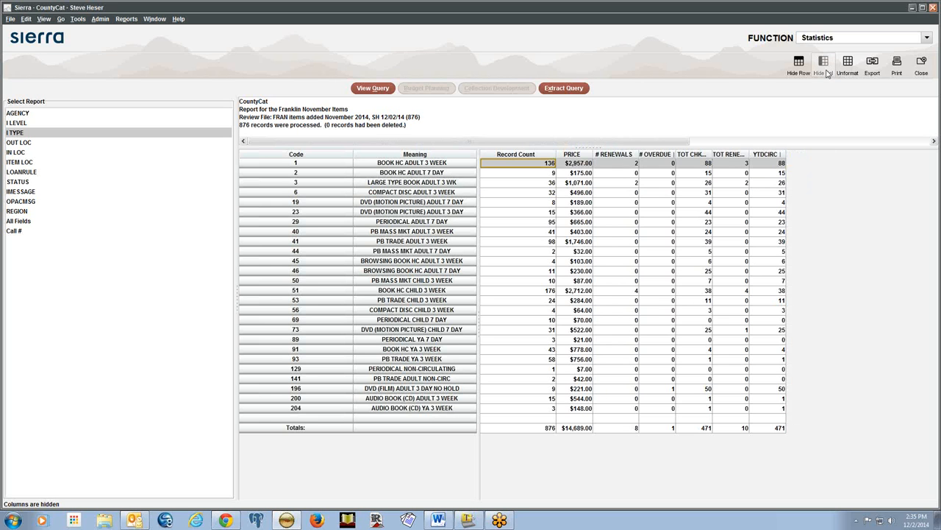
drag(750, 154, 762, 152)
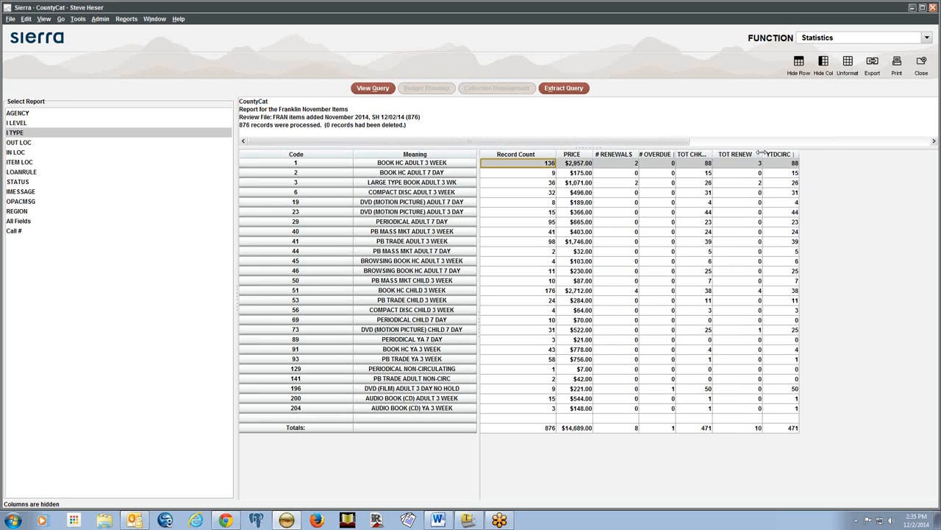
drag(637, 154, 657, 154)
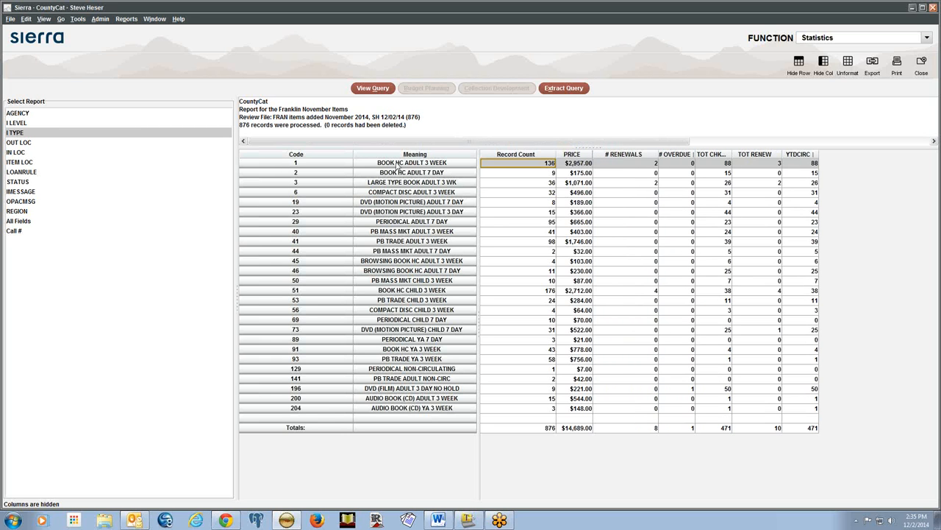
Reset the table with Unformat, then hide the IUSE3 and LYRCIRC columns again
click(279, 161)
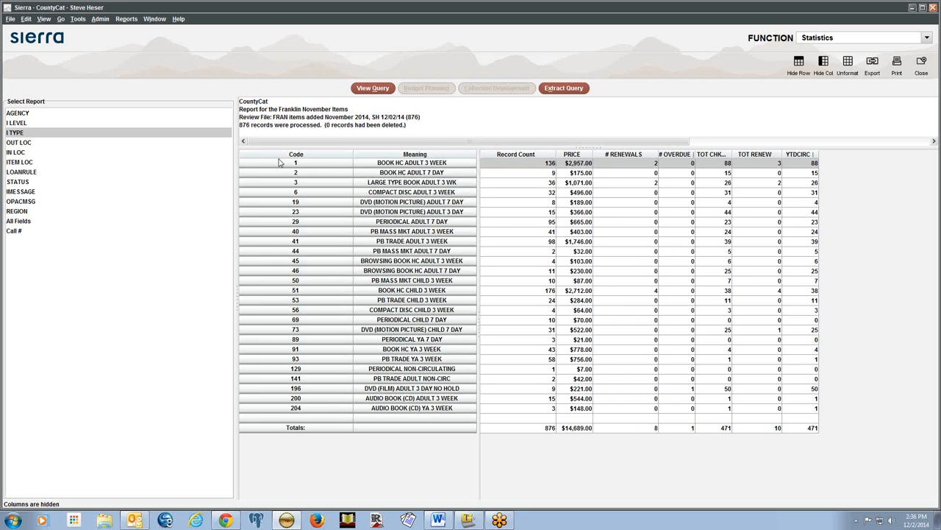
click(849, 66)
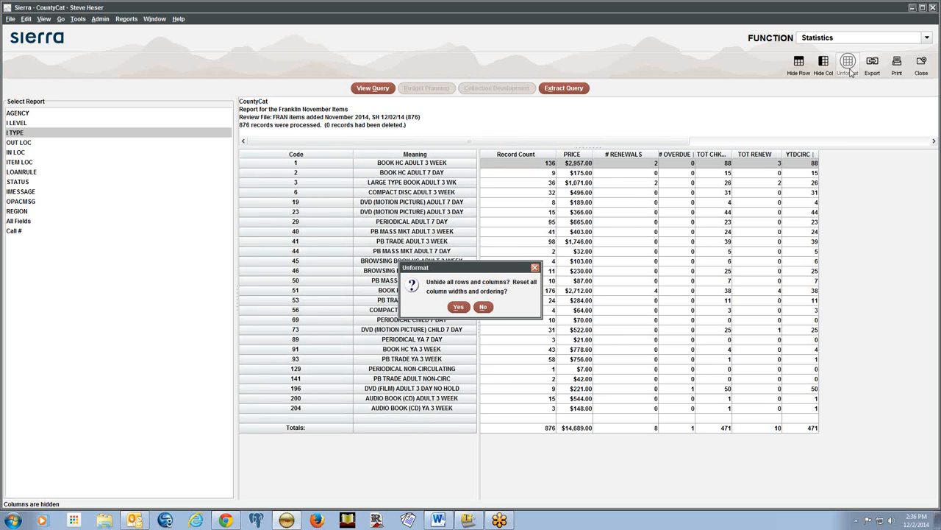
click(458, 307)
click(710, 165)
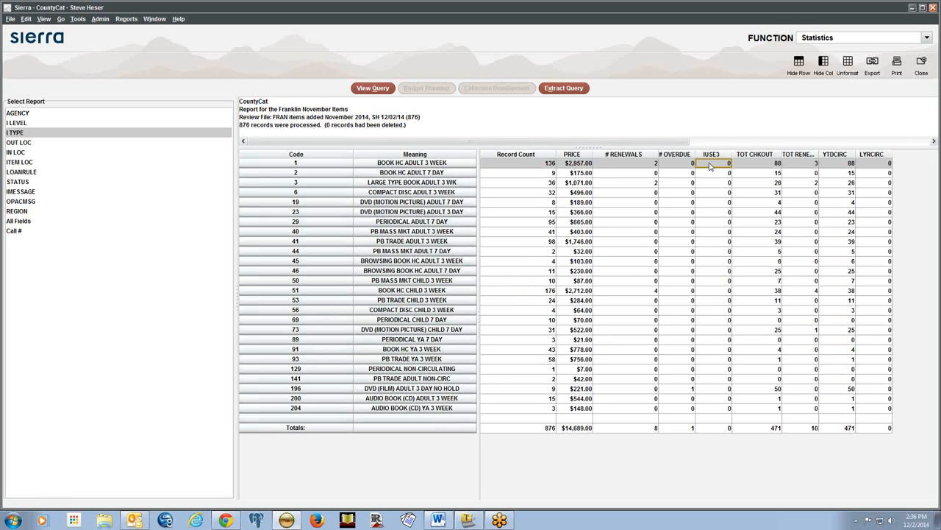
click(824, 63)
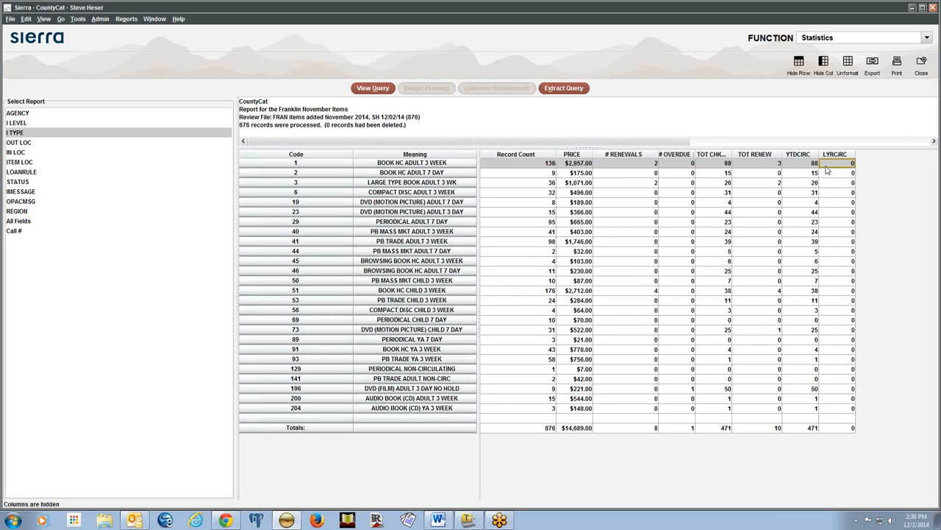
click(824, 64)
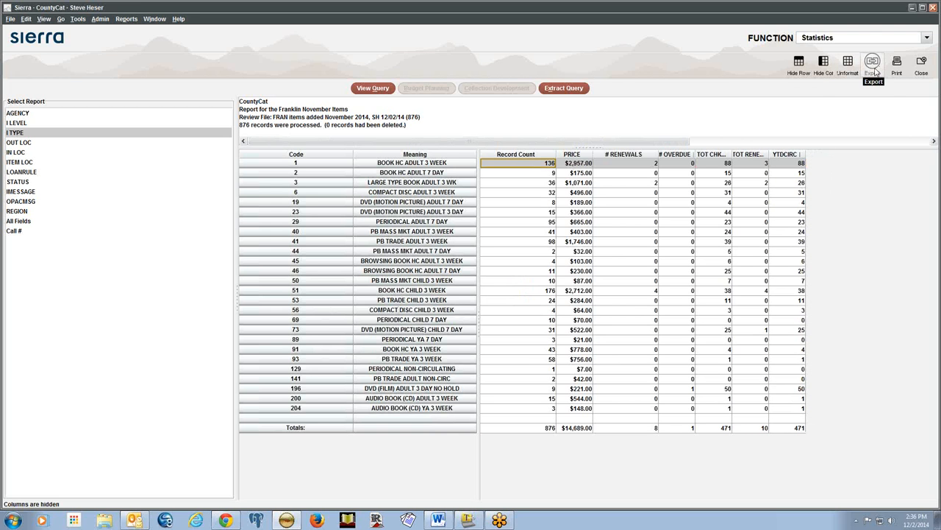
Export the I TYPE statistics table using the Open in Excel method
click(873, 65)
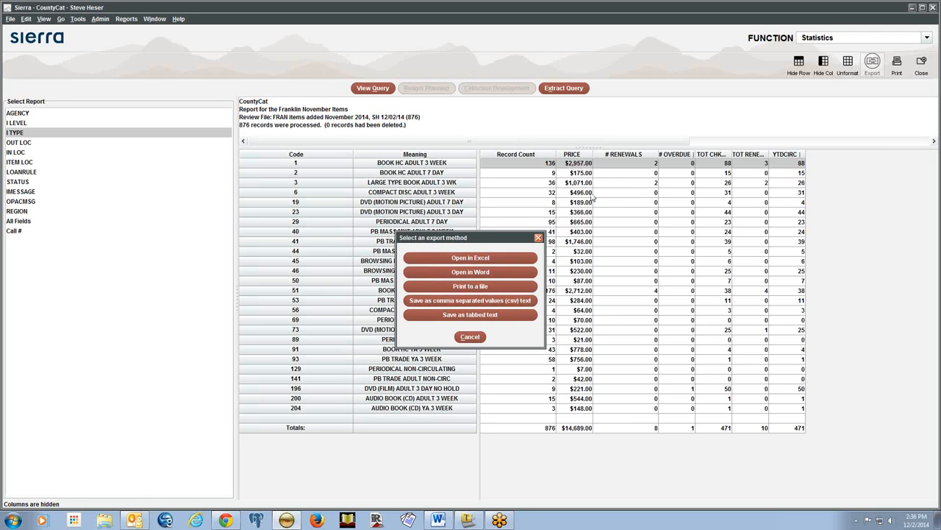
click(469, 258)
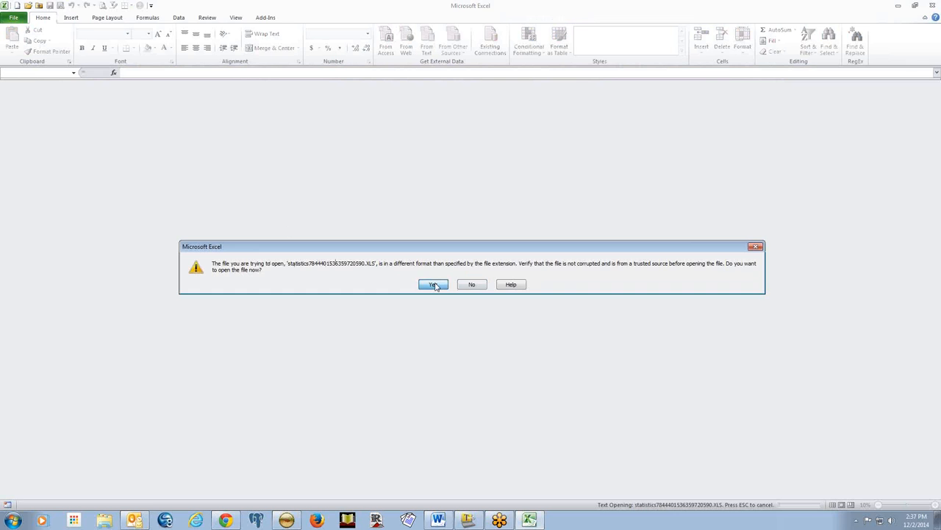
Open the exported .XLS despite the format warning and autofit columns B, D and E–I
click(434, 284)
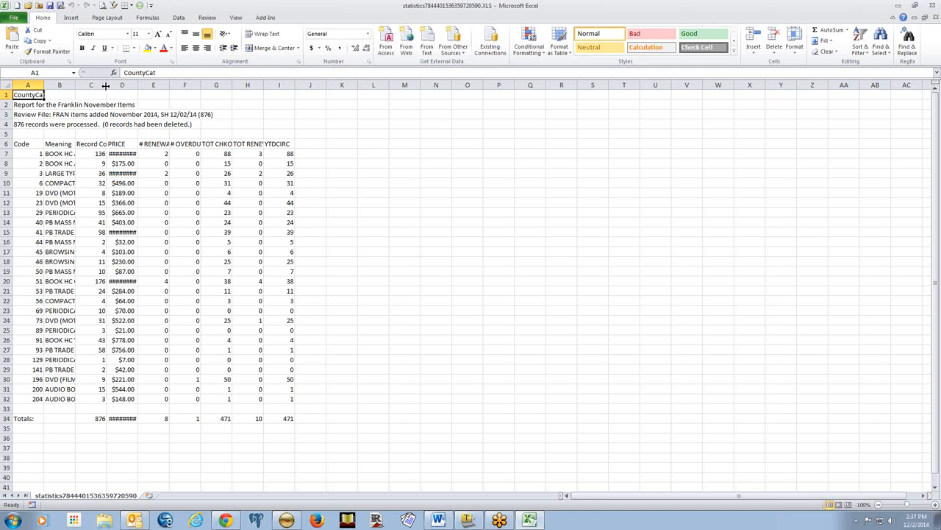
double_click(75, 85)
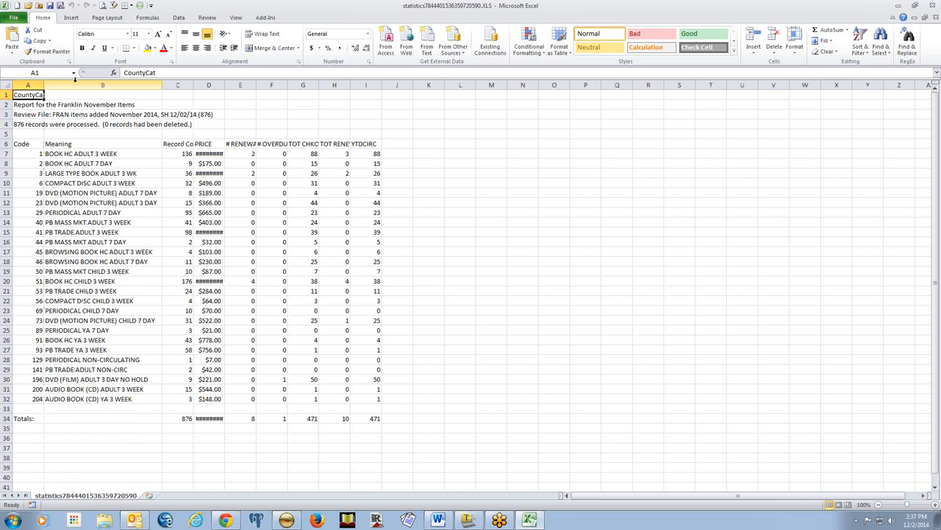
double_click(225, 85)
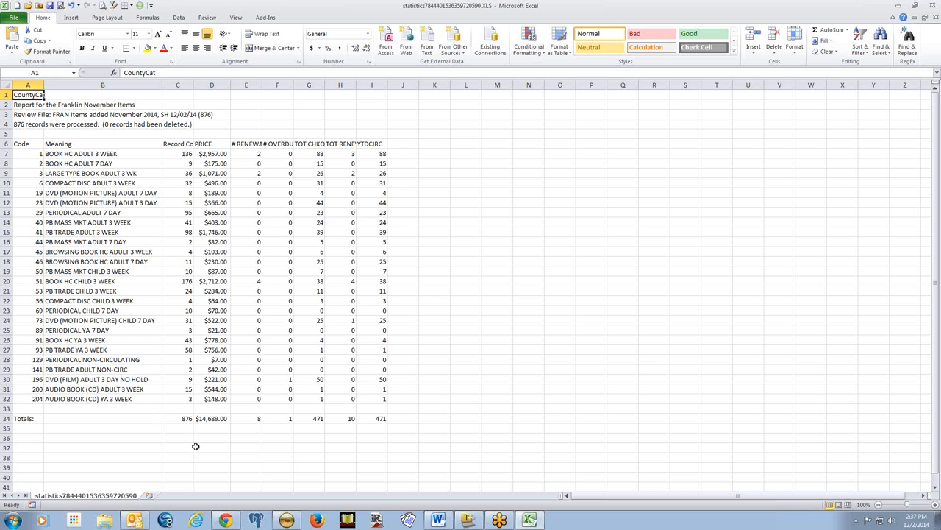
drag(256, 84, 381, 86)
double_click(386, 85)
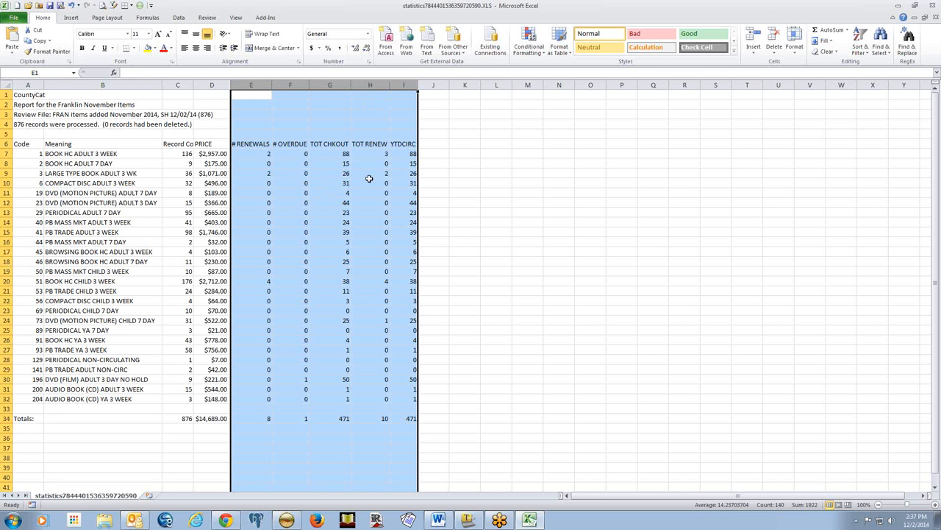
click(256, 153)
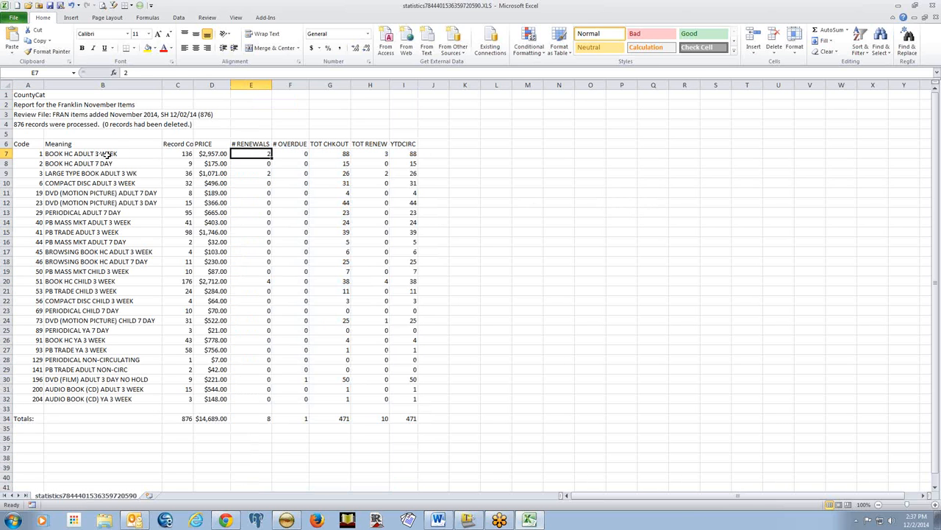
Return from Excel to Sierra and choose Unformat to unhide the hidden columns
click(42, 153)
key(alt+Tab)
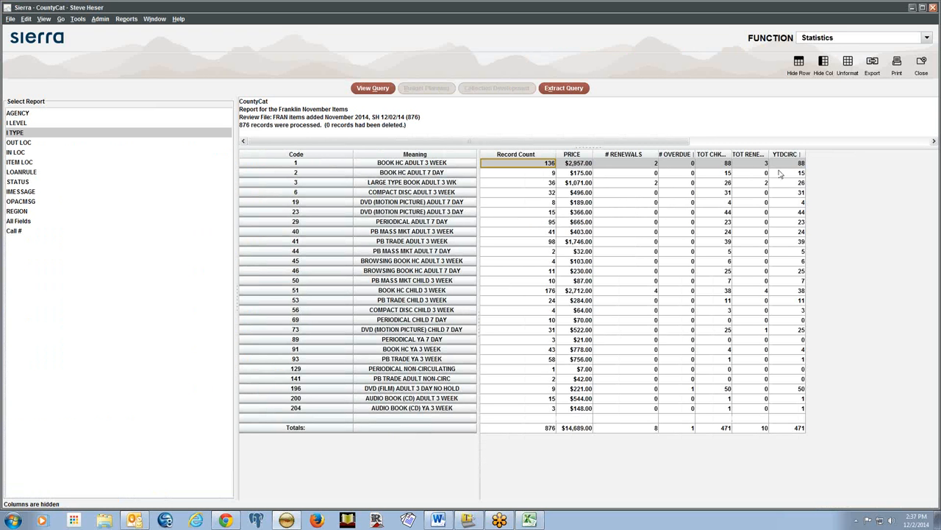
click(848, 63)
Confirm Yes to unhide all rows and columns, restoring IUSE3 and LYRCIRC
click(457, 307)
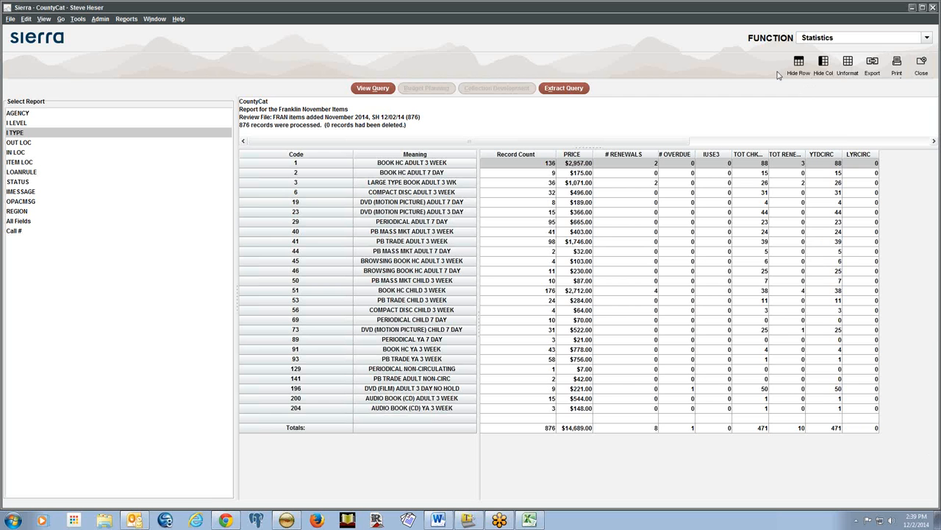
Switch the FUNCTION dropdown to Create Lists and select the test2 review file
click(878, 42)
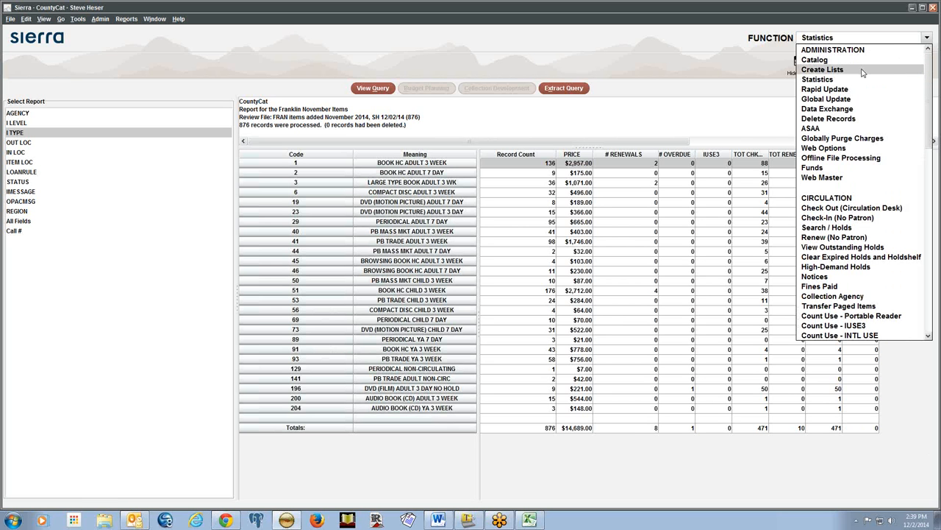
click(862, 70)
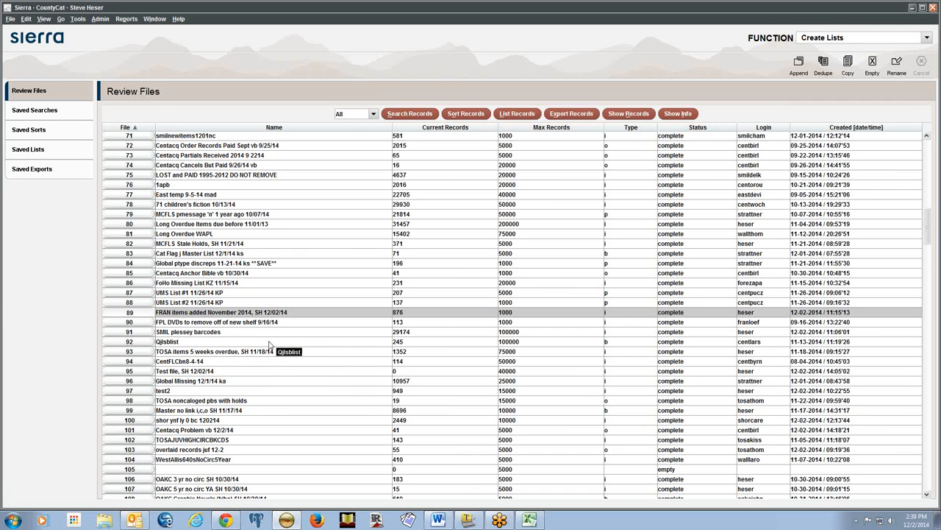
click(253, 393)
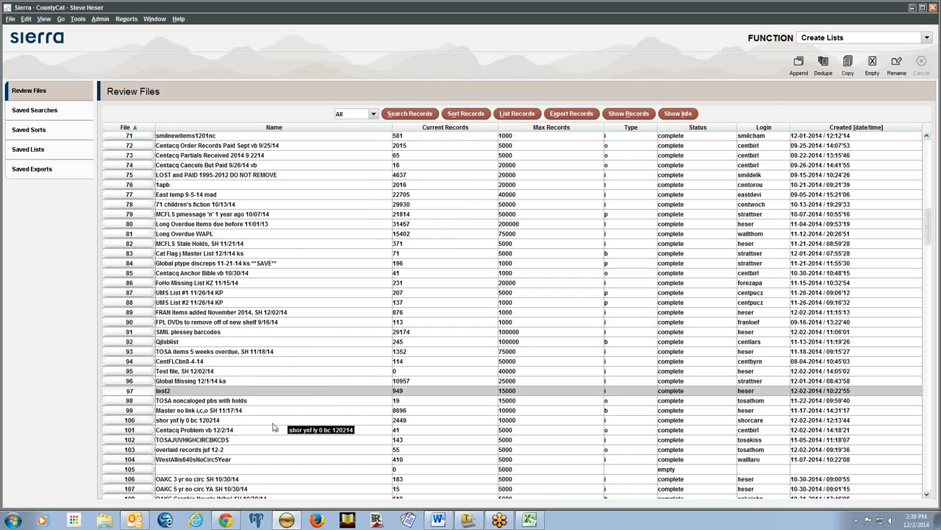
Start a new Boolean search into review file test2, agreeing to overwrite its contents
click(410, 115)
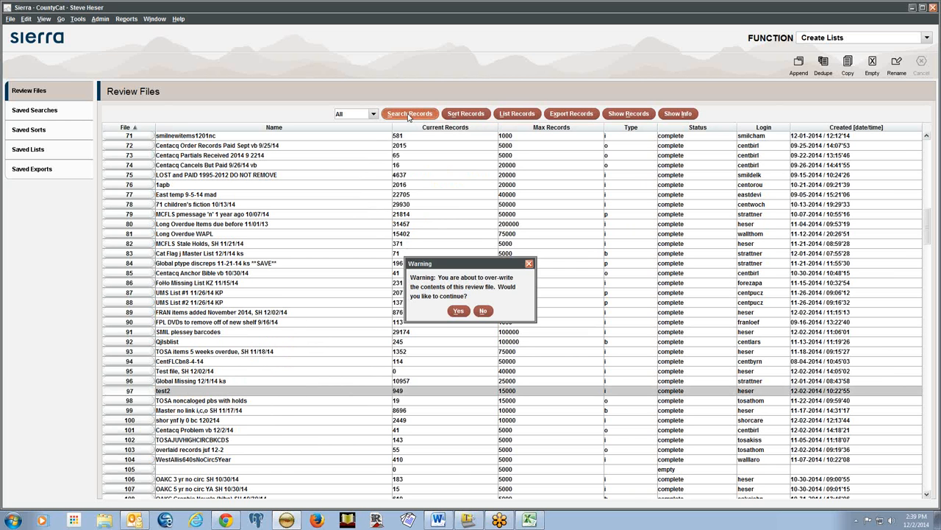
click(455, 310)
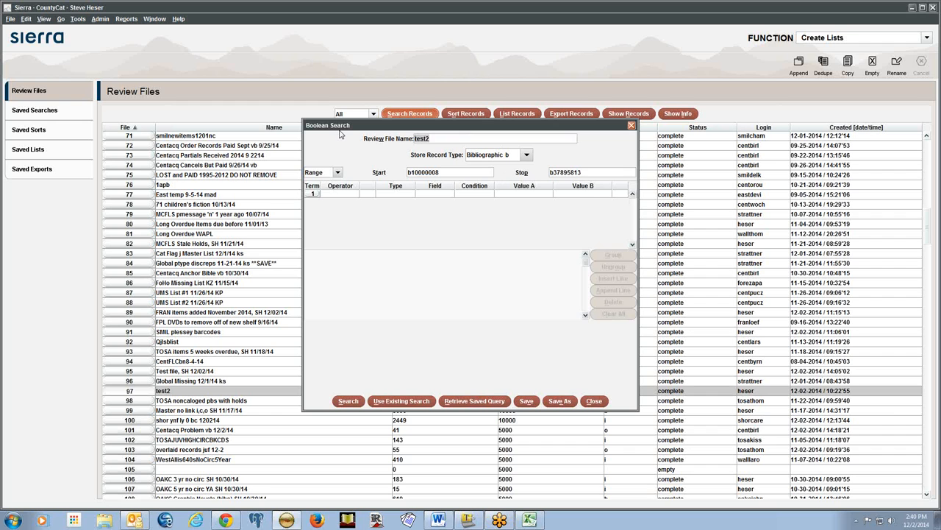
Name the review file 'Brow patrons owe $20 or more' and make it store Patron records
text(Brow patrons owe $20 or more)
key(Tab)
key(Down)
key(Down)
key(Down)
key(Down)
key(Tab)
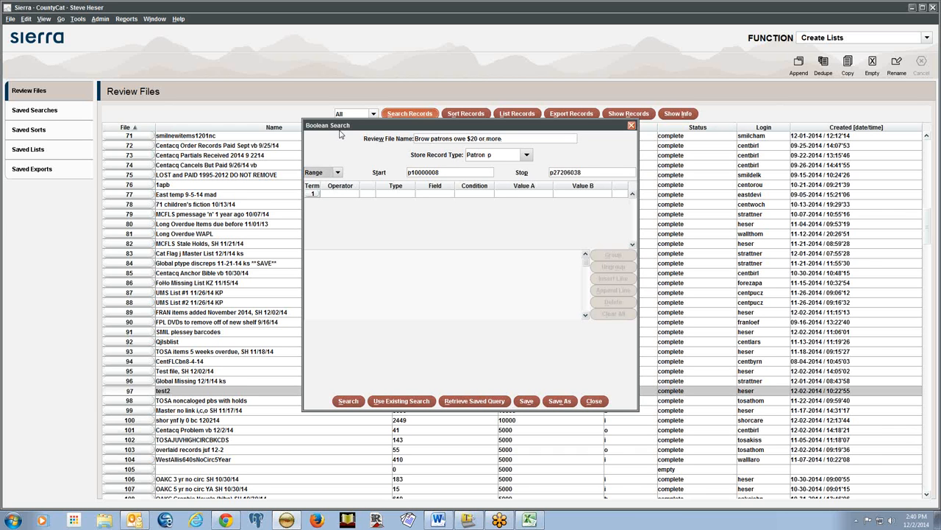
key(Tab)
key(Tab)
key(Tab)
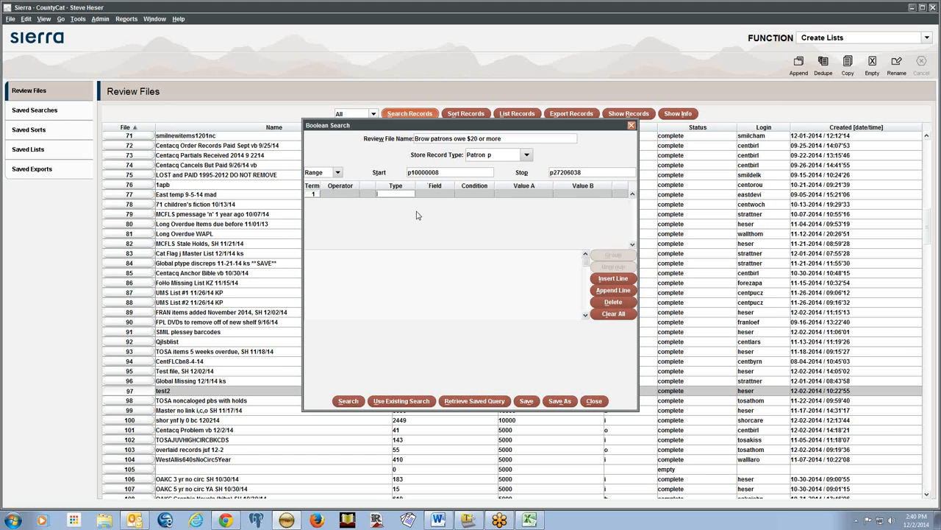
Set the first search term to Patron RESIDENCE equal to 6
key(p)
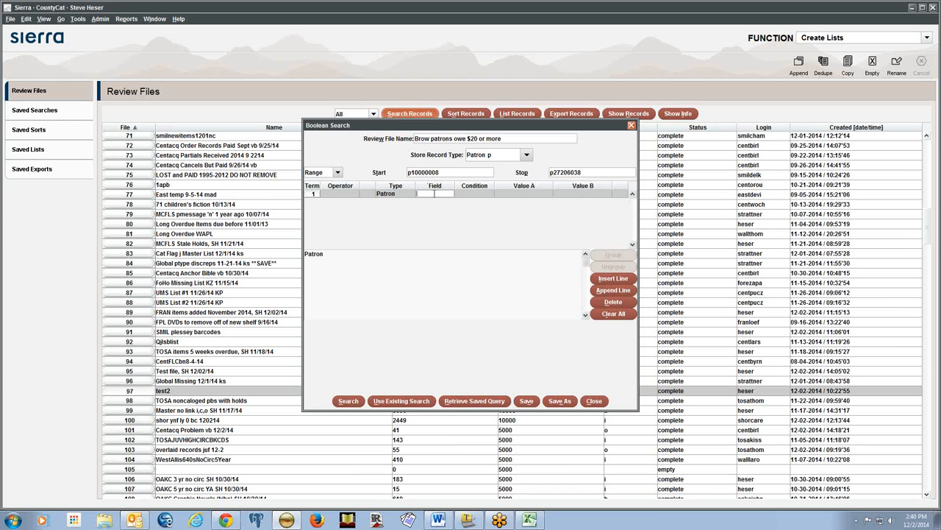
click(435, 195)
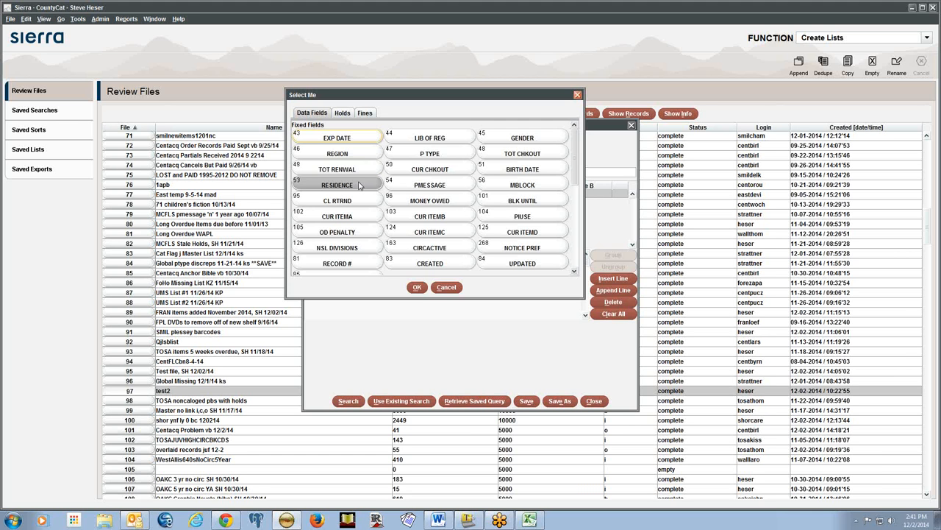
click(416, 287)
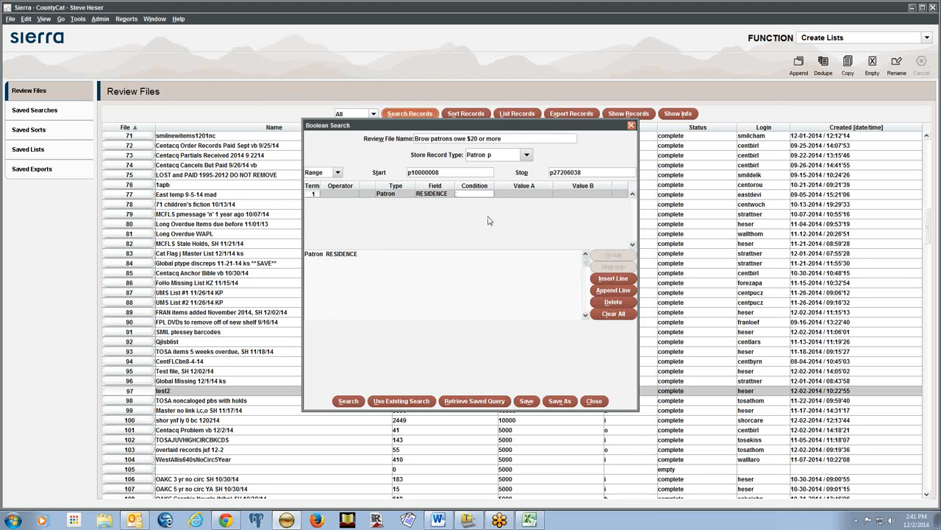
text(=)
text(6)
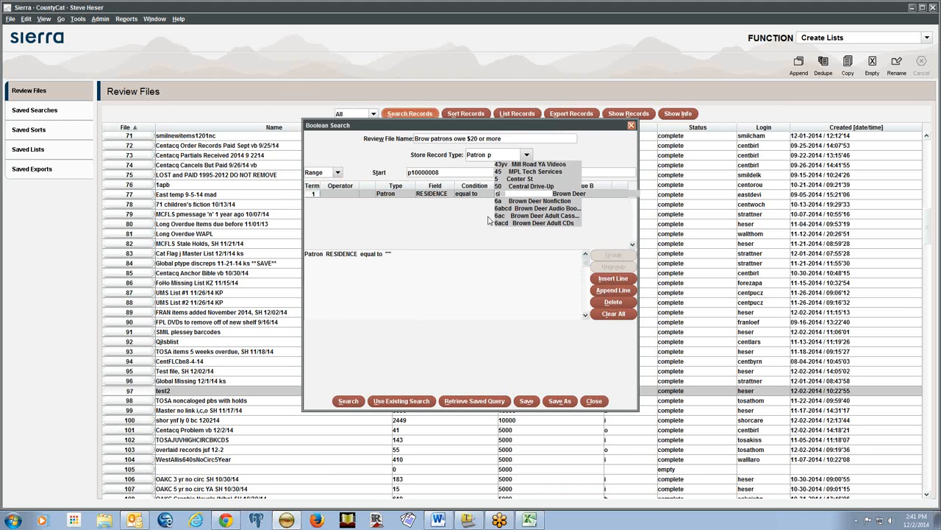
key(Return)
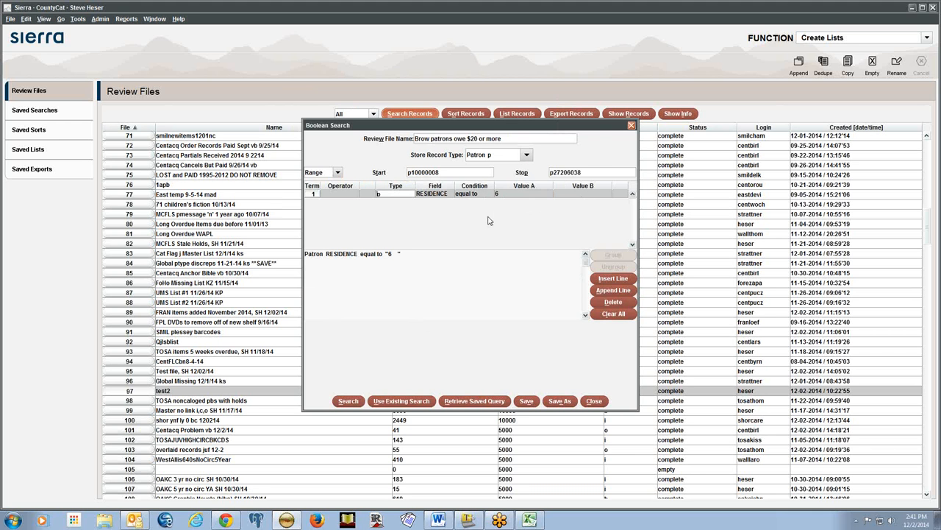
click(586, 195)
Add a second AND term line using the Patron MONEY OWED field
click(606, 291)
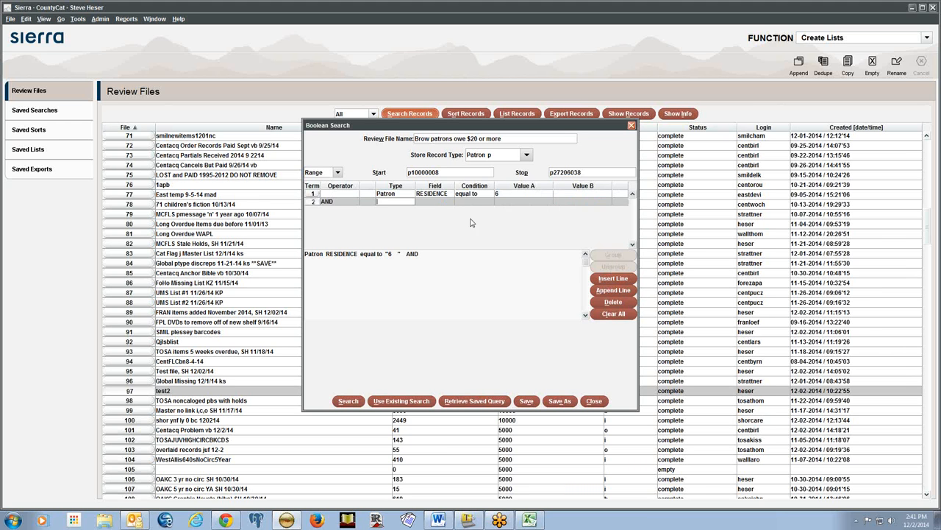
text(p)
key(Tab)
click(434, 201)
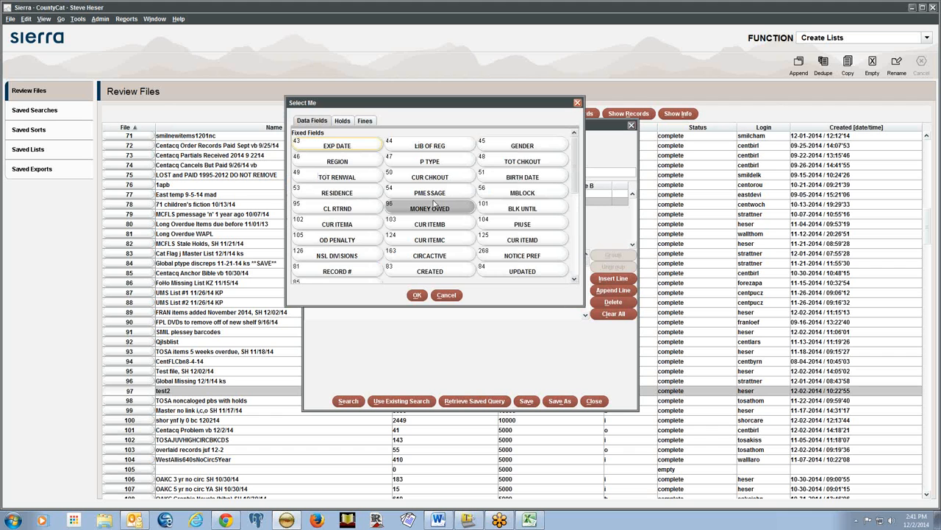
click(434, 203)
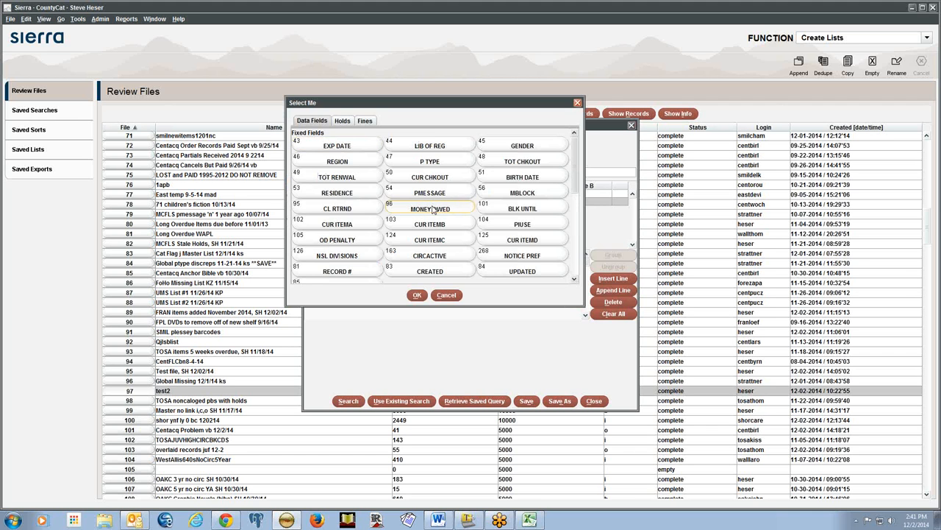
click(422, 296)
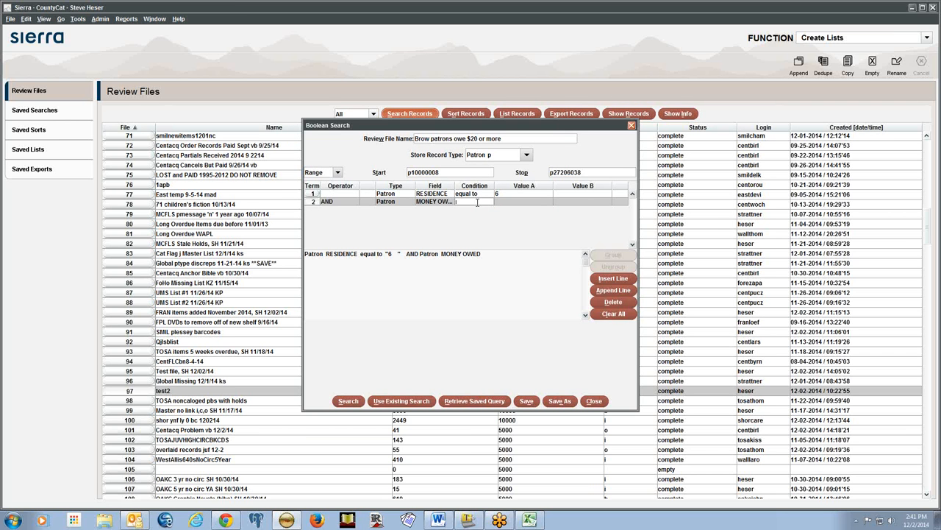
Give the MONEY OWED term a greater-than-or-equal condition with value 20.00
text(>)
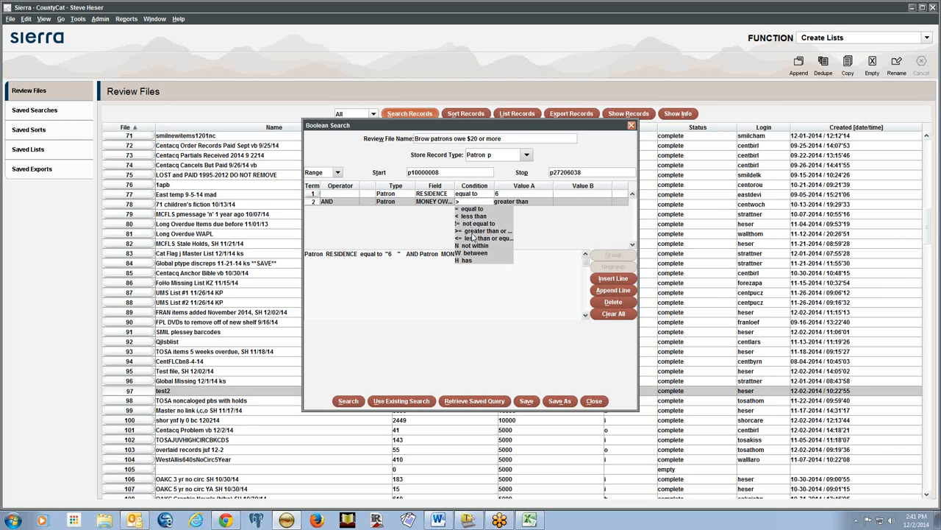
text(=)
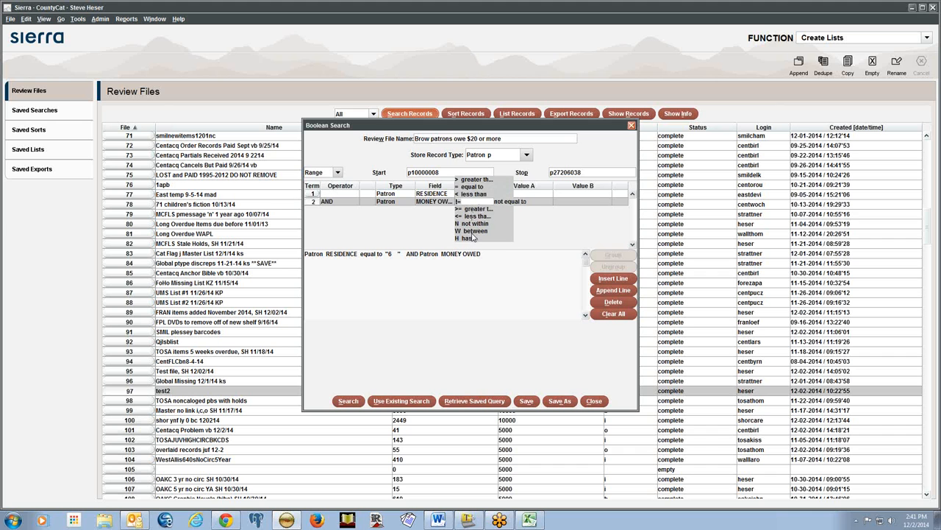
key(Tab)
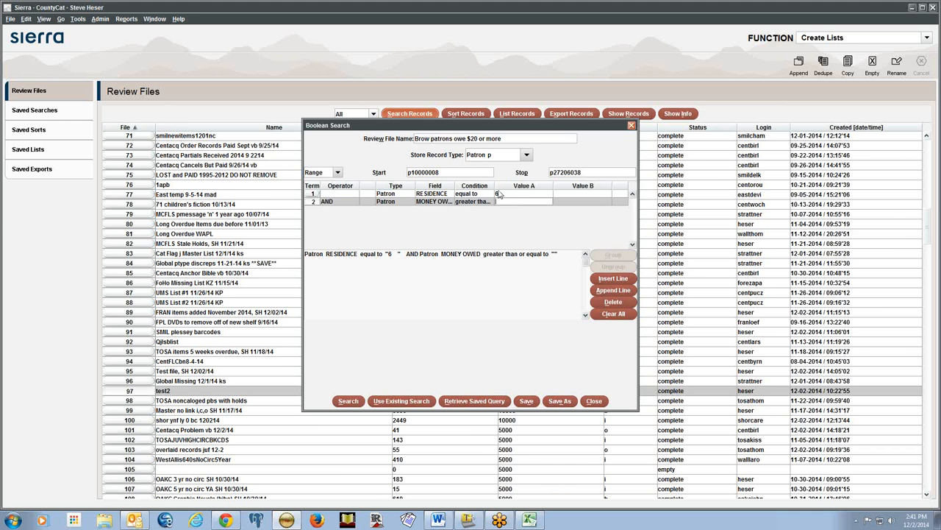
drag(494, 185, 521, 183)
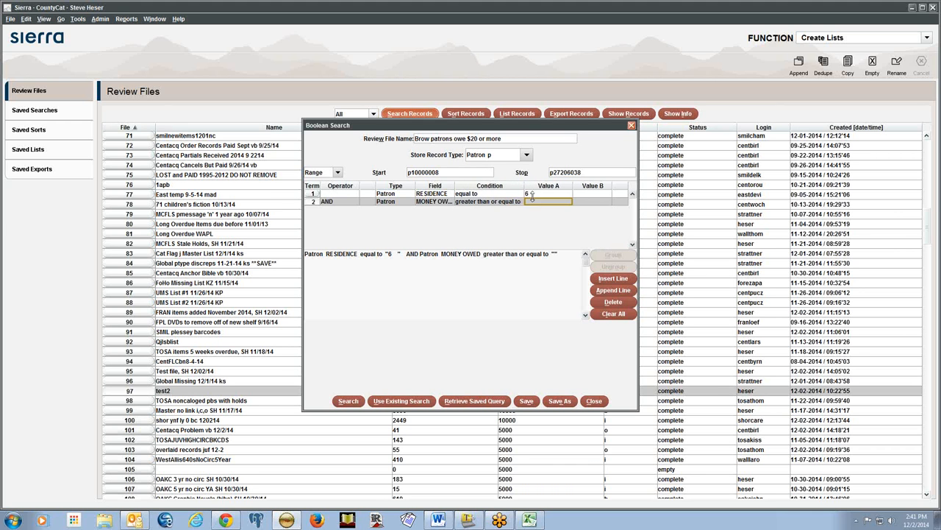
click(536, 201)
text(20.00)
click(596, 202)
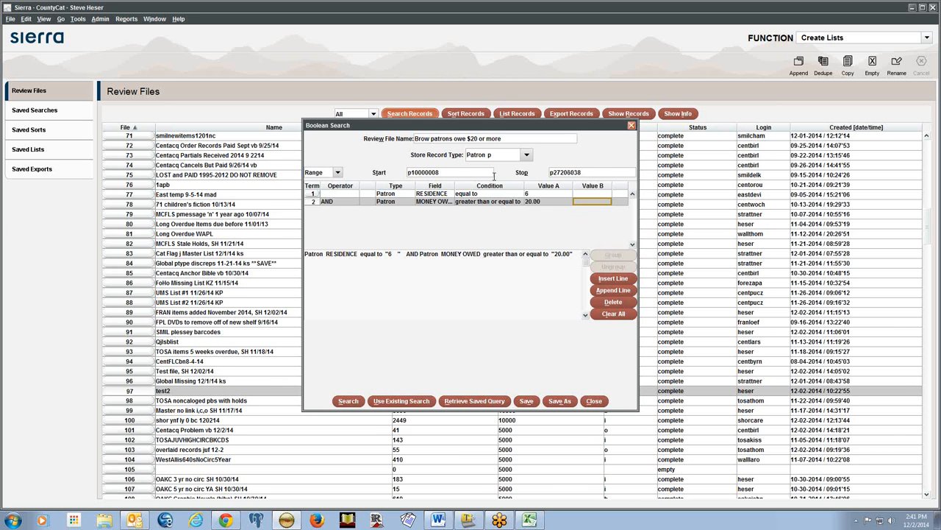
double_click(605, 173)
click(604, 174)
Add a third AND term requiring Item STATUS (field 88) equal to n
click(609, 291)
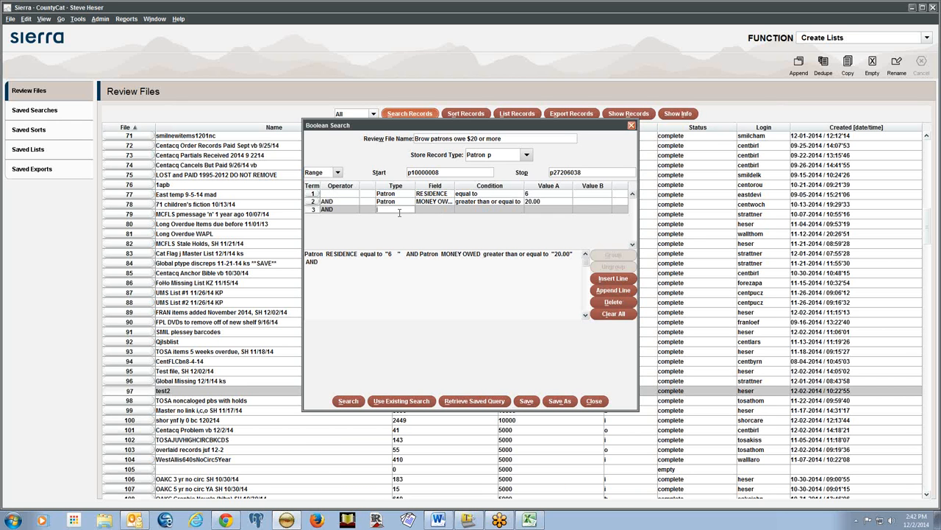
text(i)
text(88)
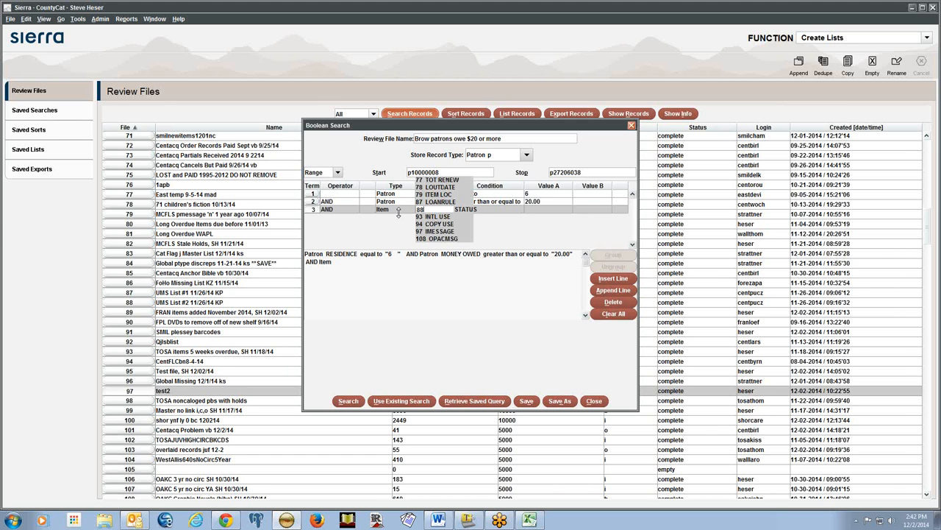
text(=)
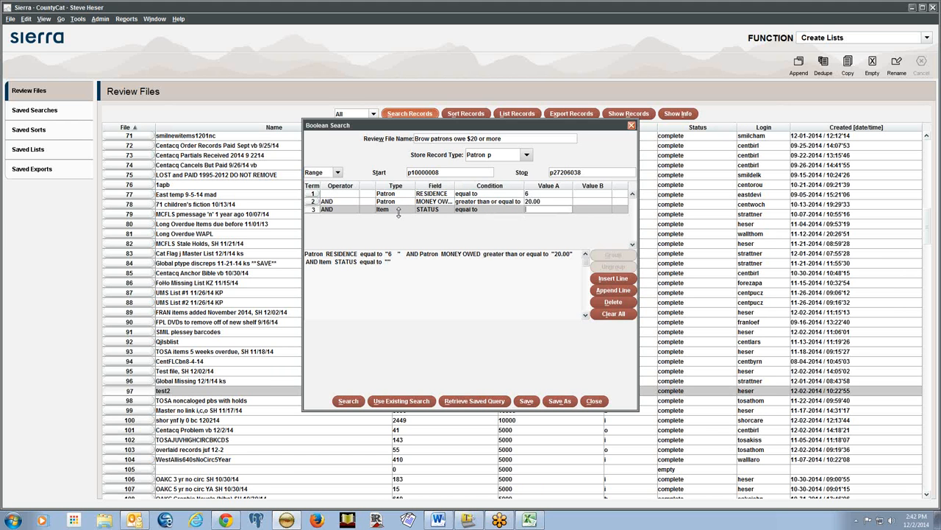
text(n)
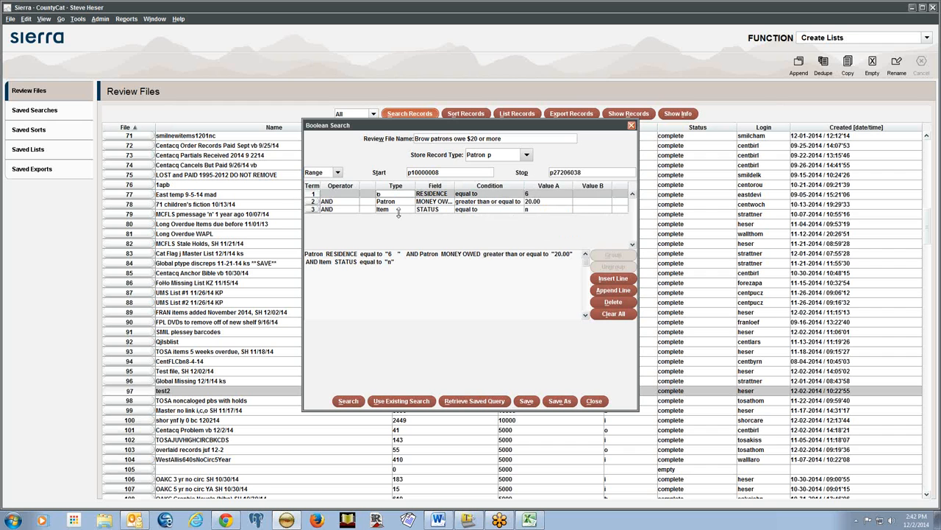
click(344, 193)
Run the Boolean search, filling the review file with 107 patron records
click(349, 401)
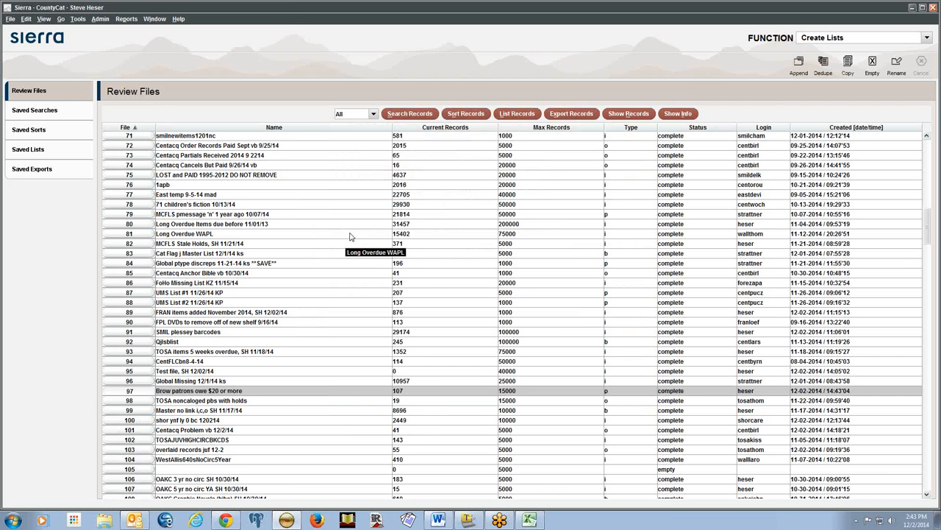
double_click(416, 398)
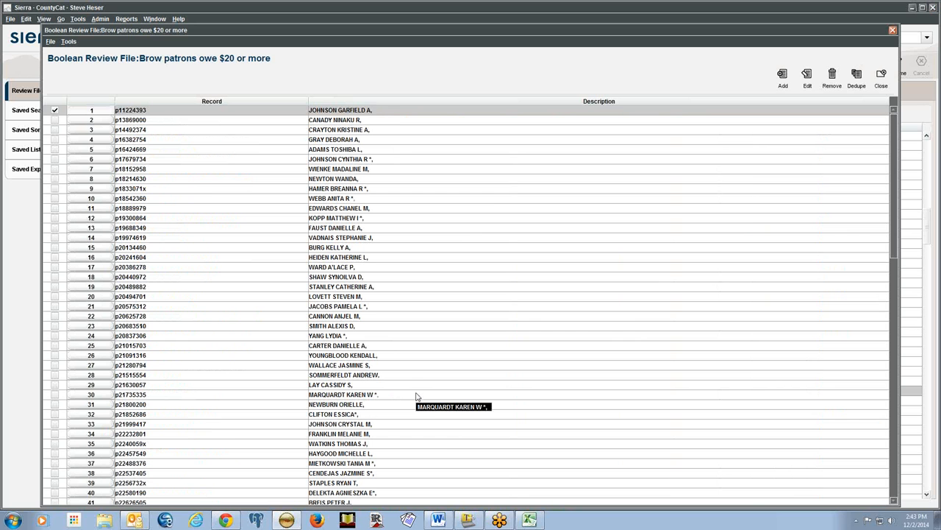
double_click(345, 131)
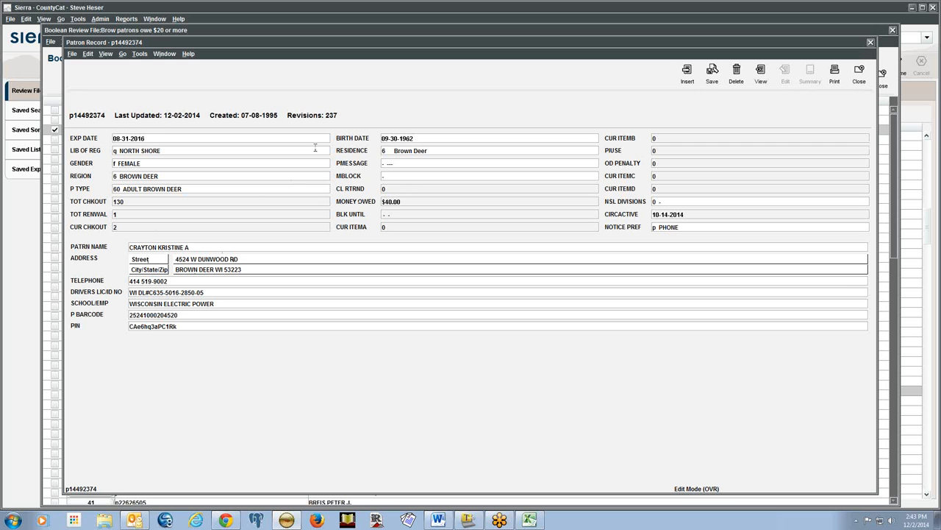
drag(106, 116, 69, 119)
click(860, 74)
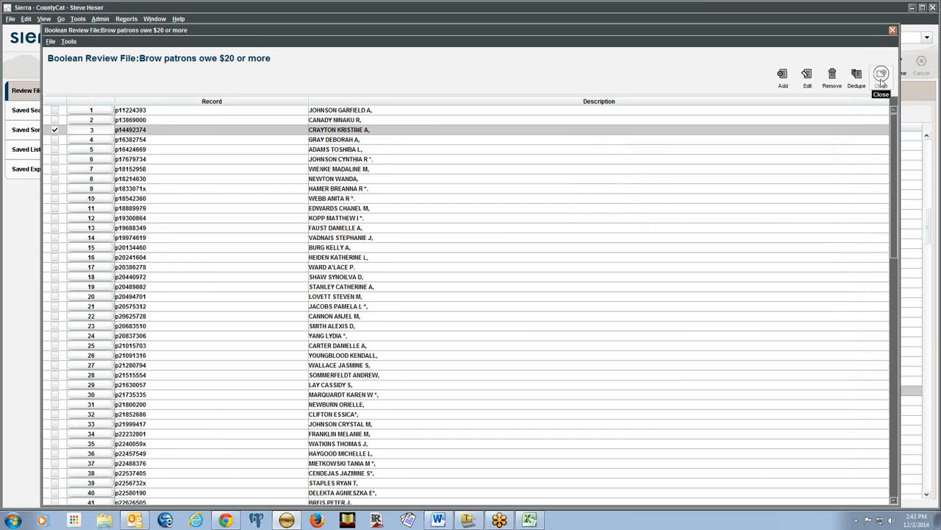
Close the review file and switch to Check Out (Circulation Desk), accepting date due slips
click(881, 76)
click(888, 38)
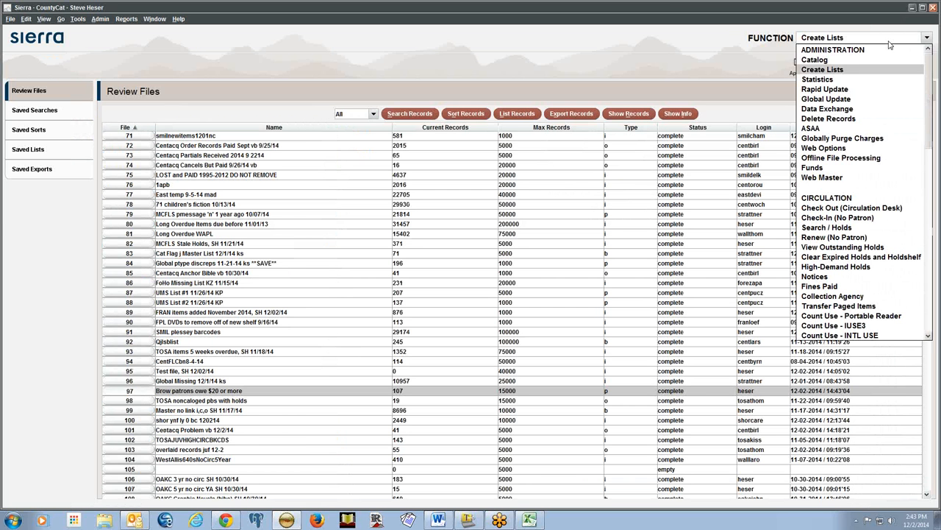
click(852, 209)
click(454, 306)
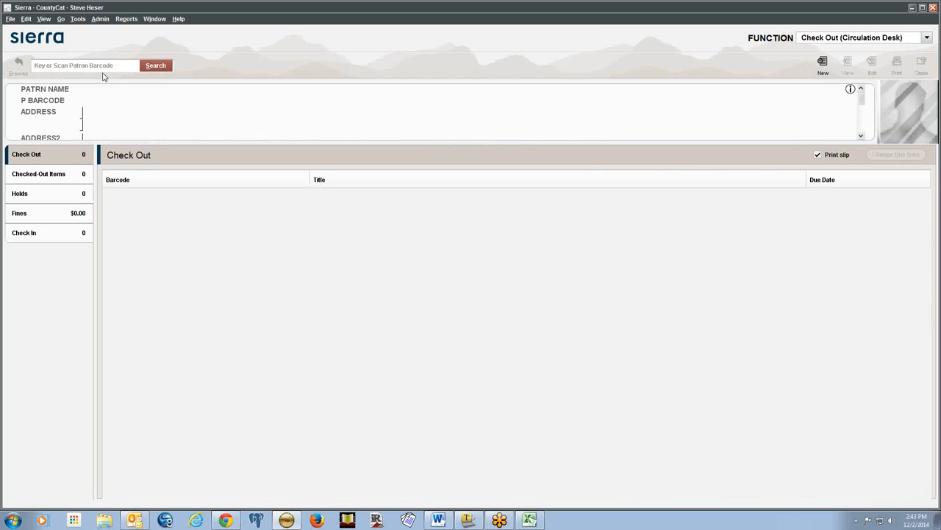
Look up the patron by record number and show their two billed checked-out items
click(147, 68)
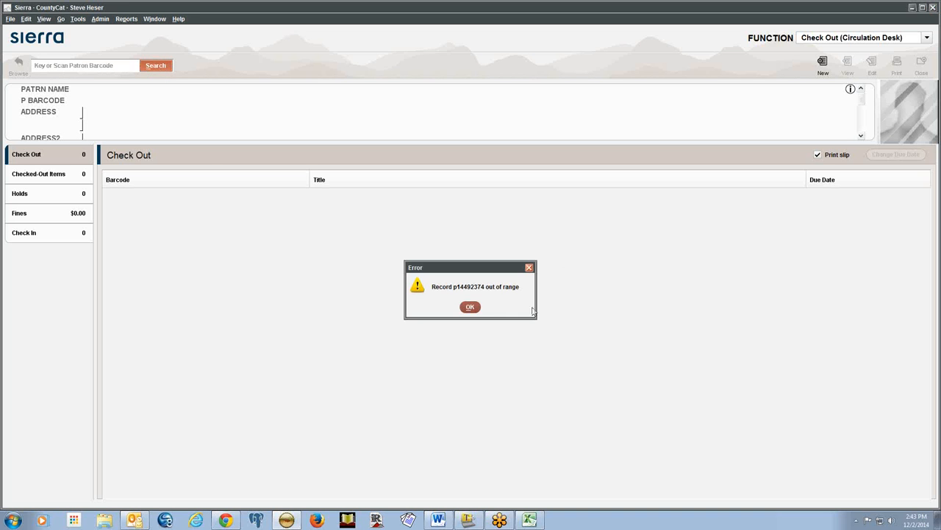
click(473, 308)
text(.)
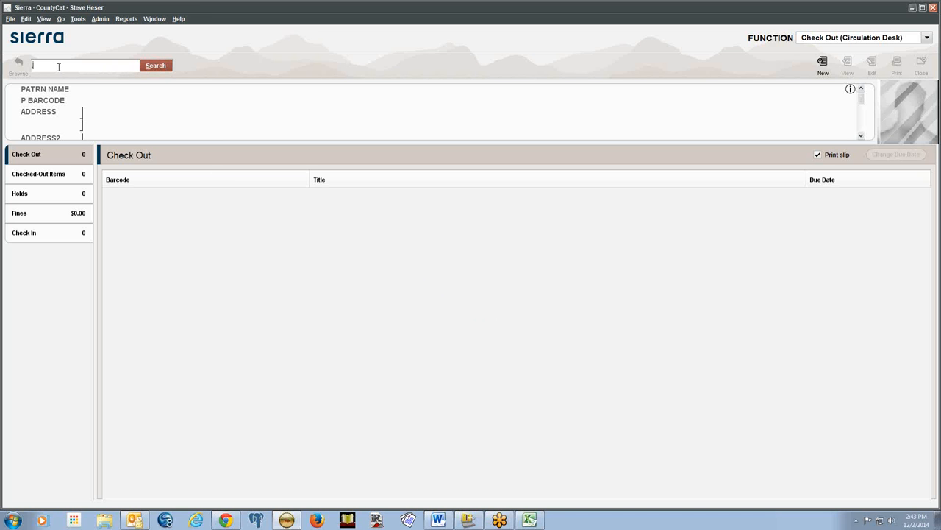
text(p14492374a)
key(Return)
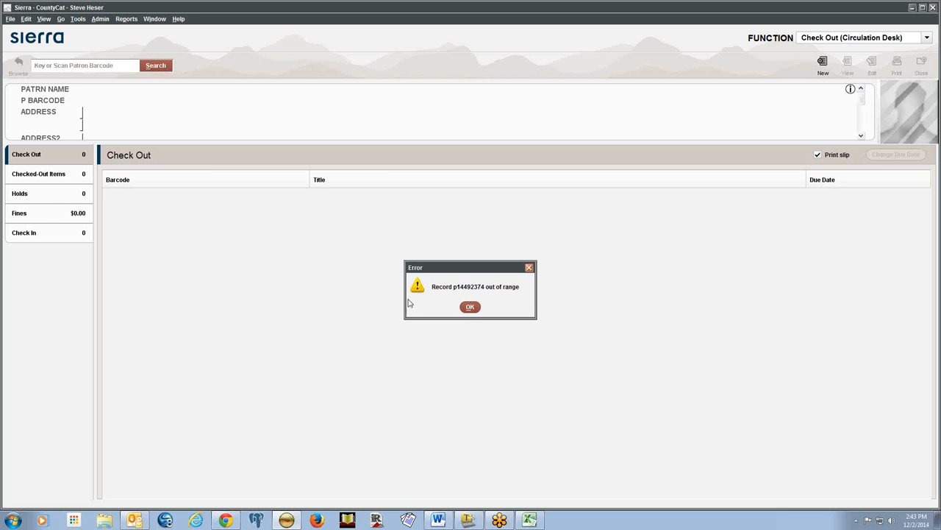
click(467, 306)
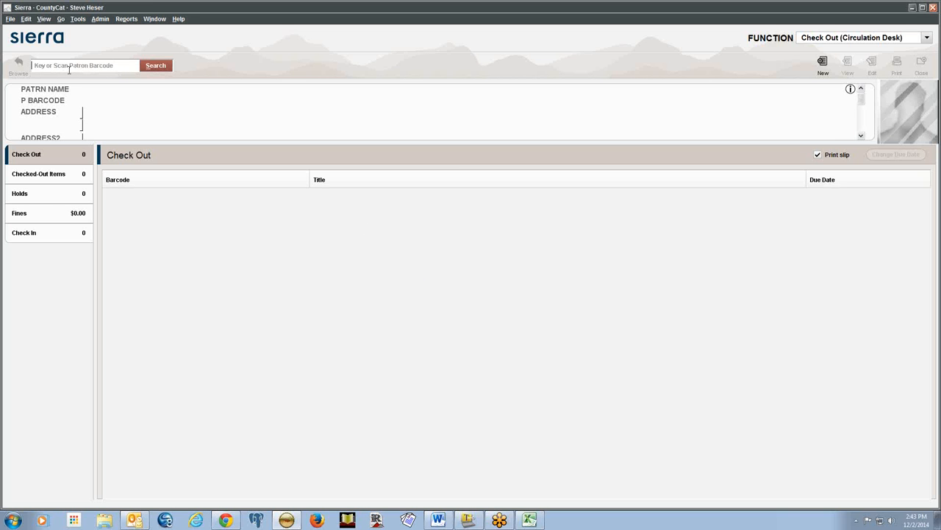
text(.pp14492374)
key(BackSpace)
key(Return)
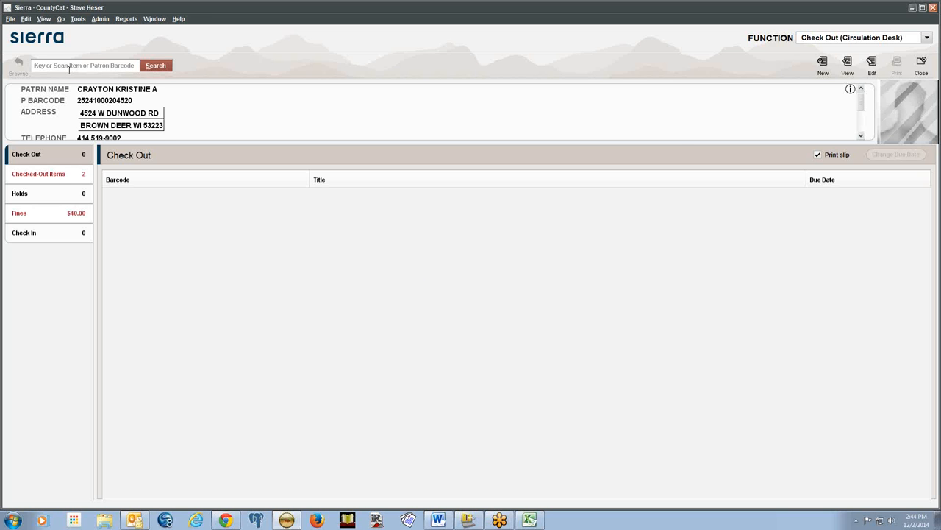
click(55, 178)
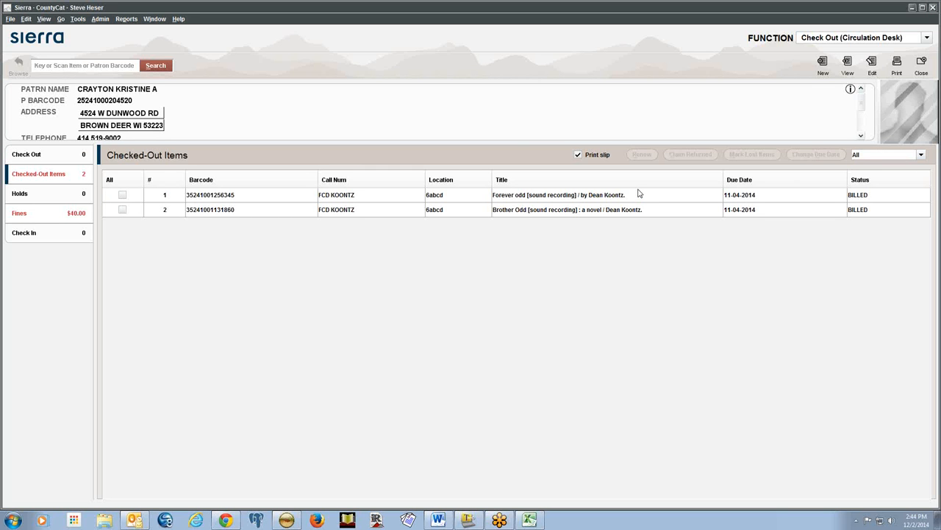
Close the patron record, leaving Check Out empty with $0.00 fines
click(928, 70)
Return to the Create Lists review files, then bring the Chrome slides forward
click(919, 37)
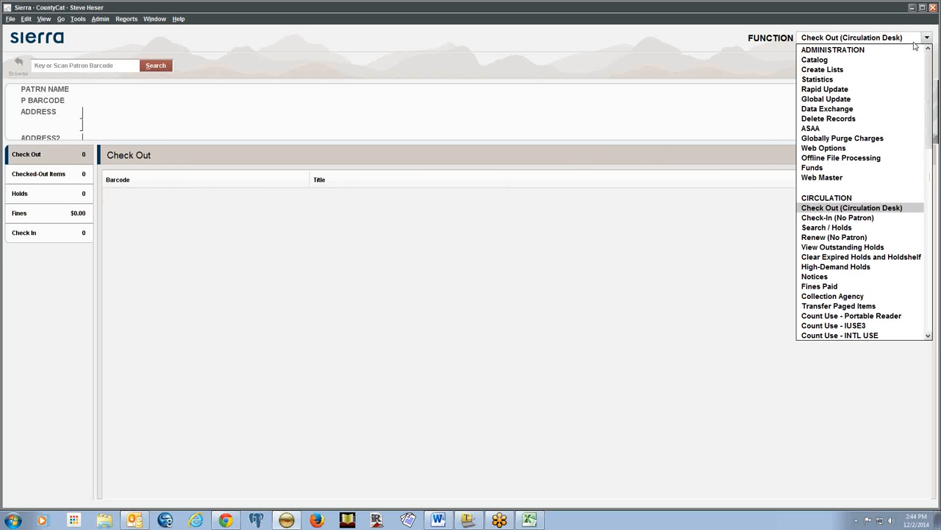
click(823, 70)
scroll(468, 357, down, 4)
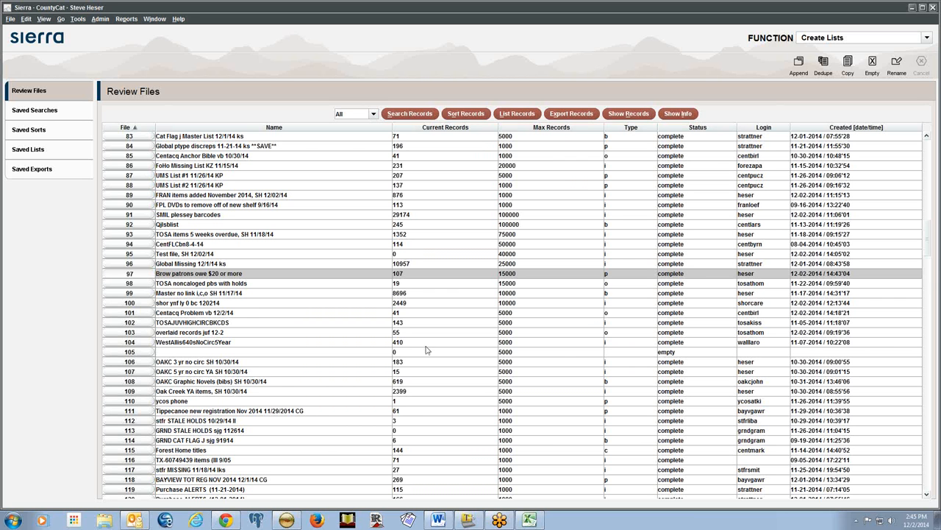
click(227, 520)
click(290, 19)
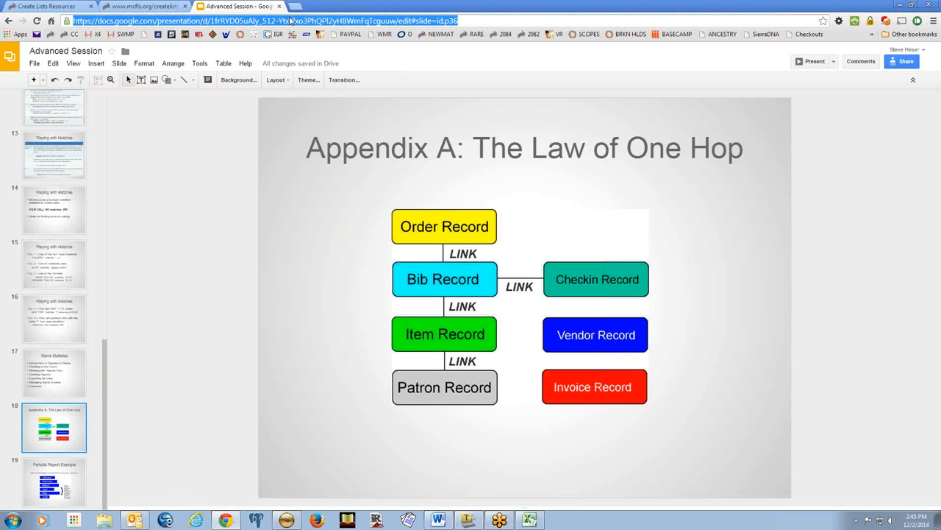
click(36, 35)
click(157, 21)
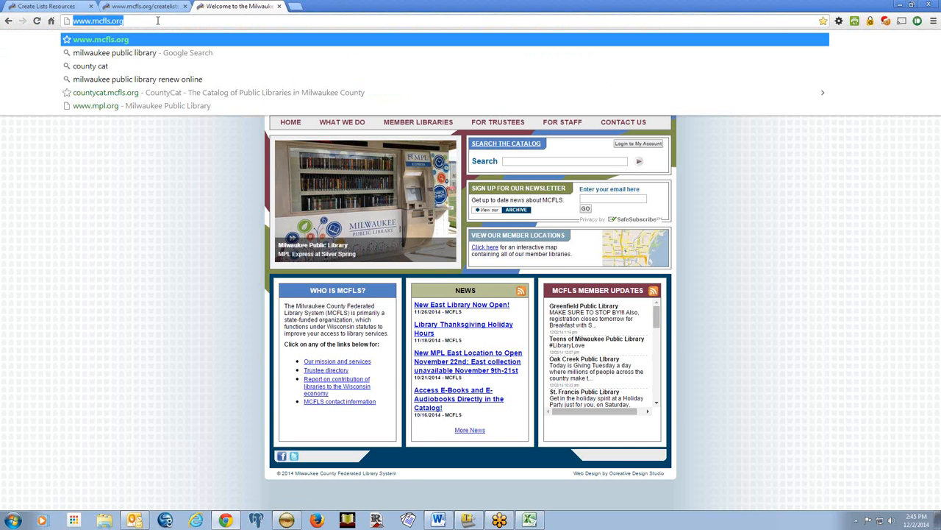
click(157, 20)
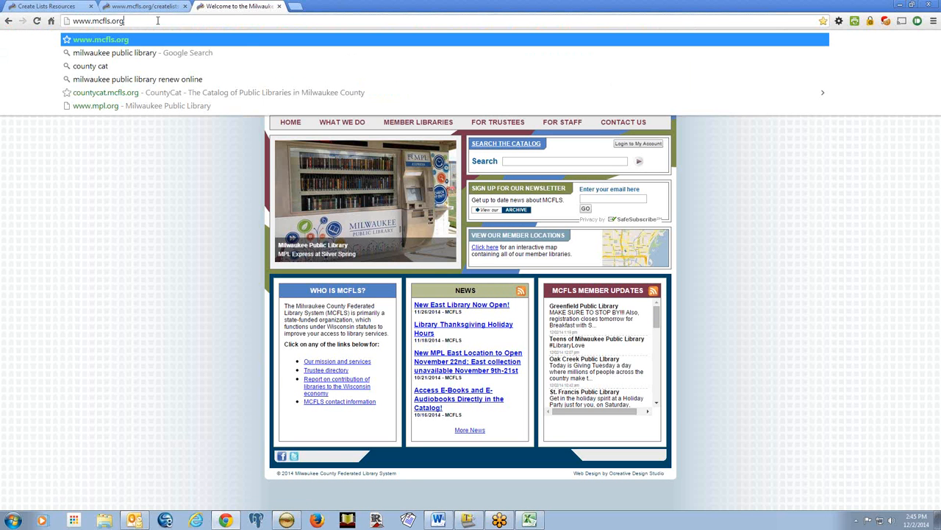
text(/)
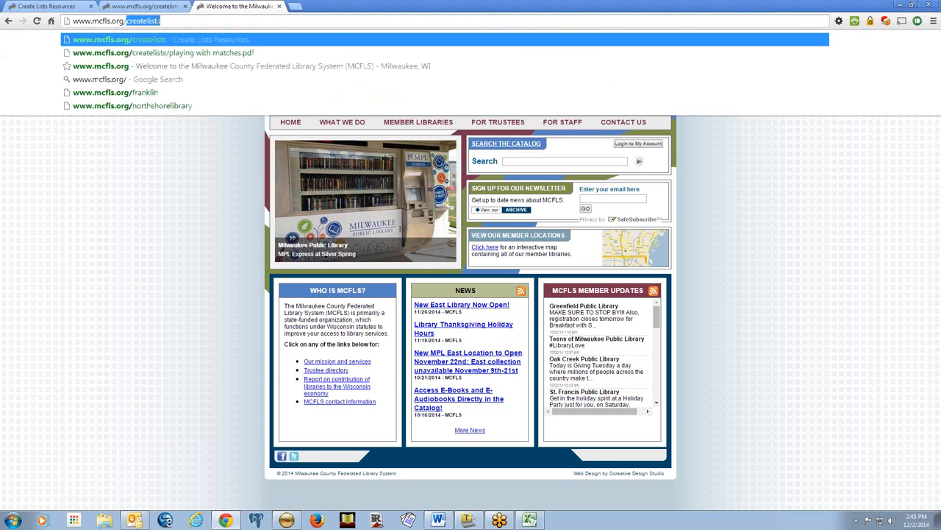
text(sq)
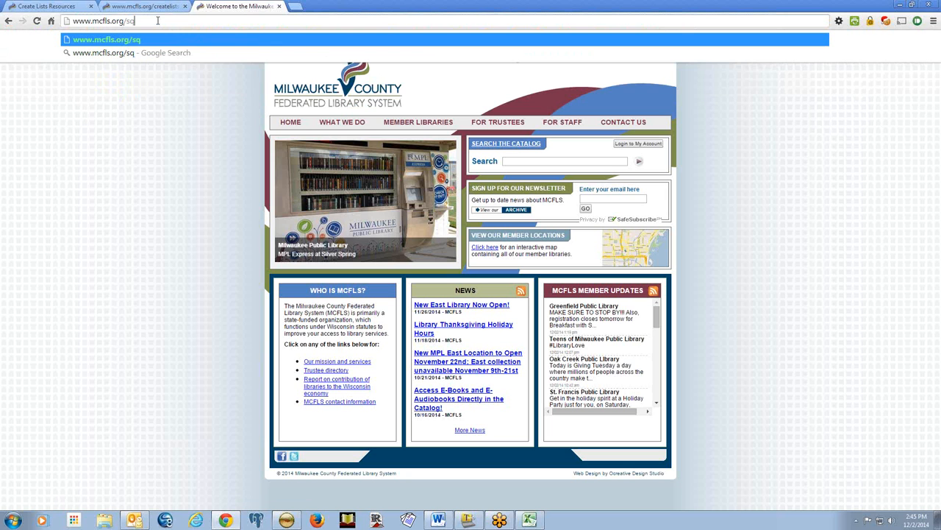
text(l-)
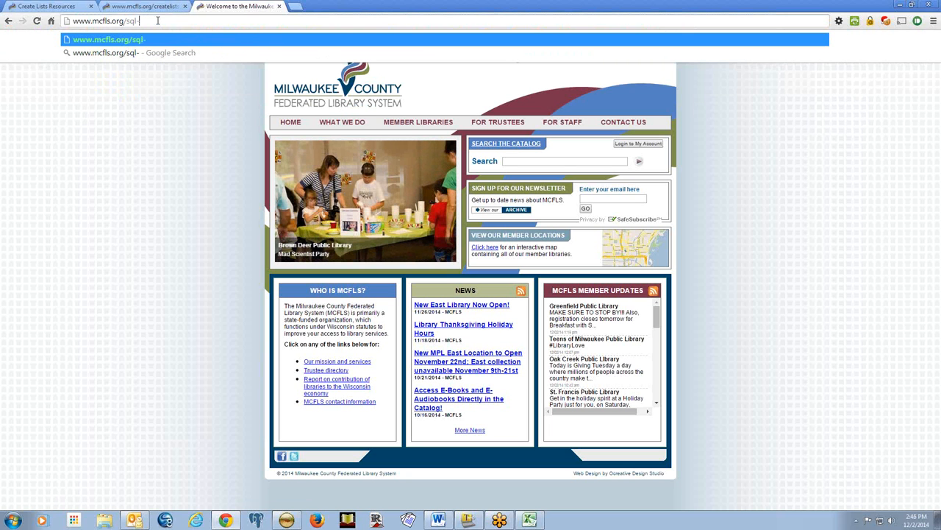
text(20holds.asp)
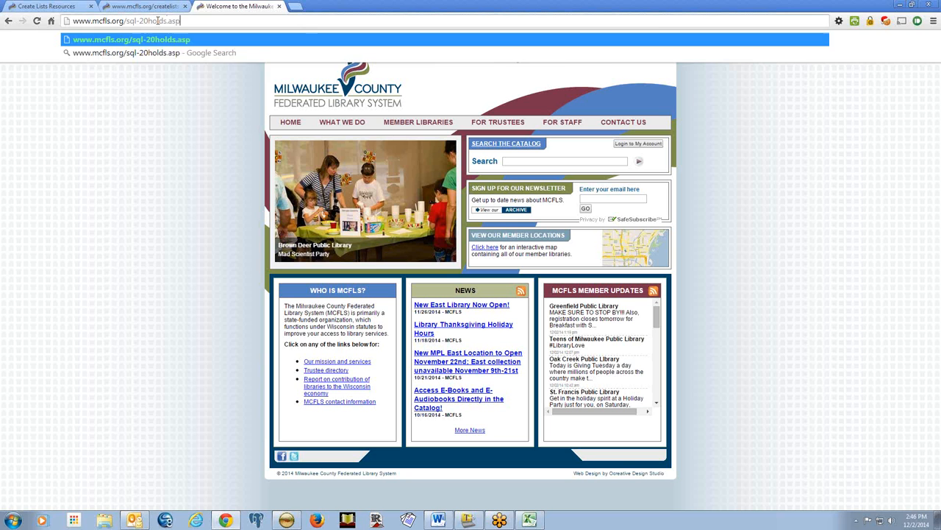
key(Return)
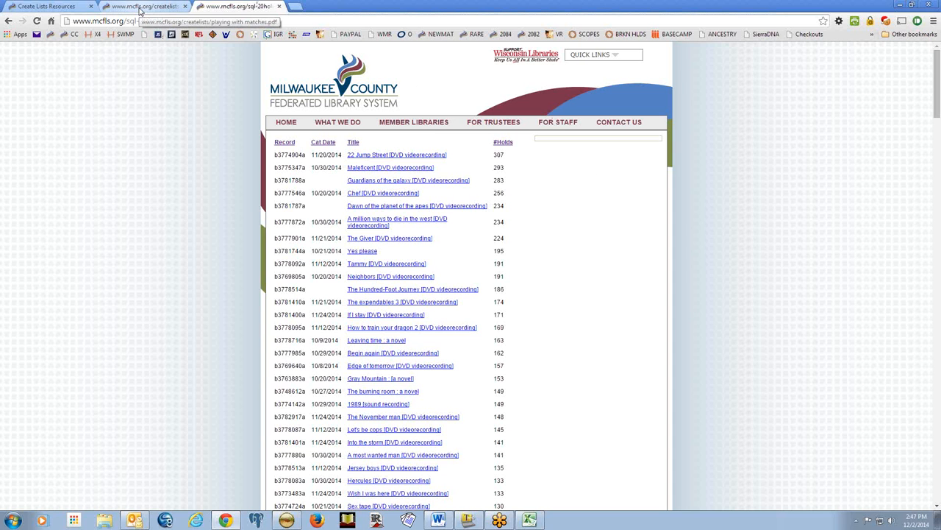
Bring up the MCFLS Create Lists and Statistics Training page, scrolled to the top of its manuals and slide decks
click(85, 9)
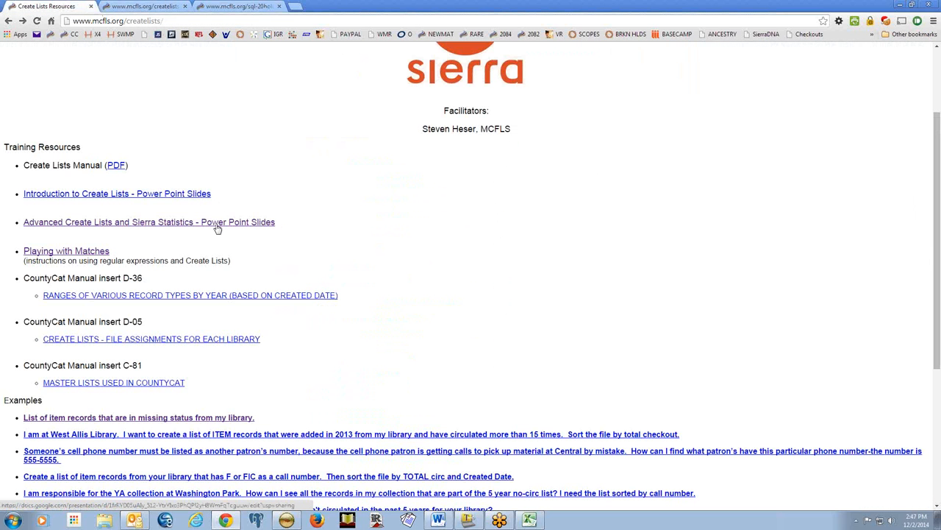
scroll(411, 210, up, 2)
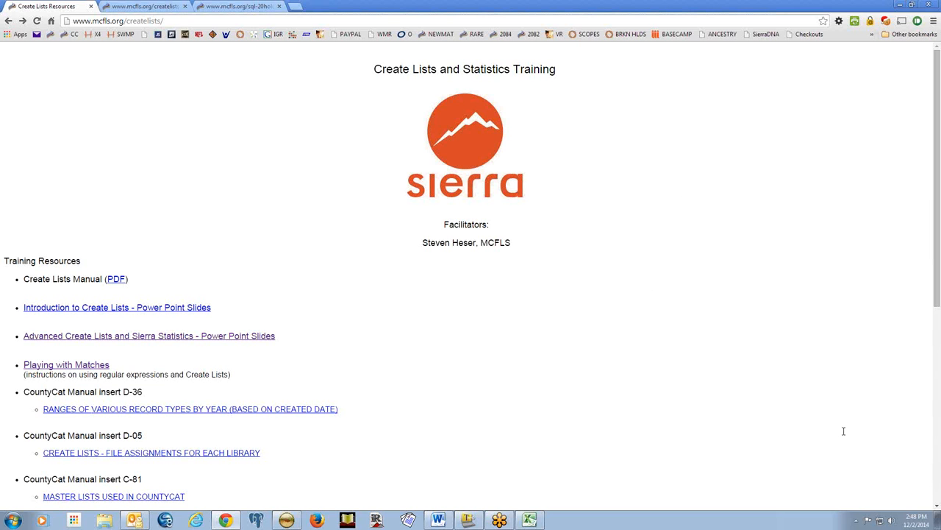
click(927, 383)
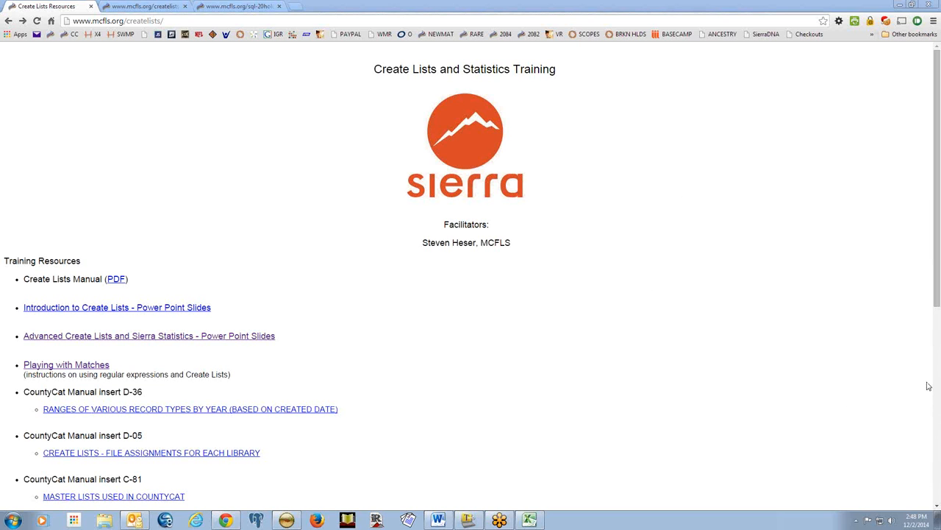